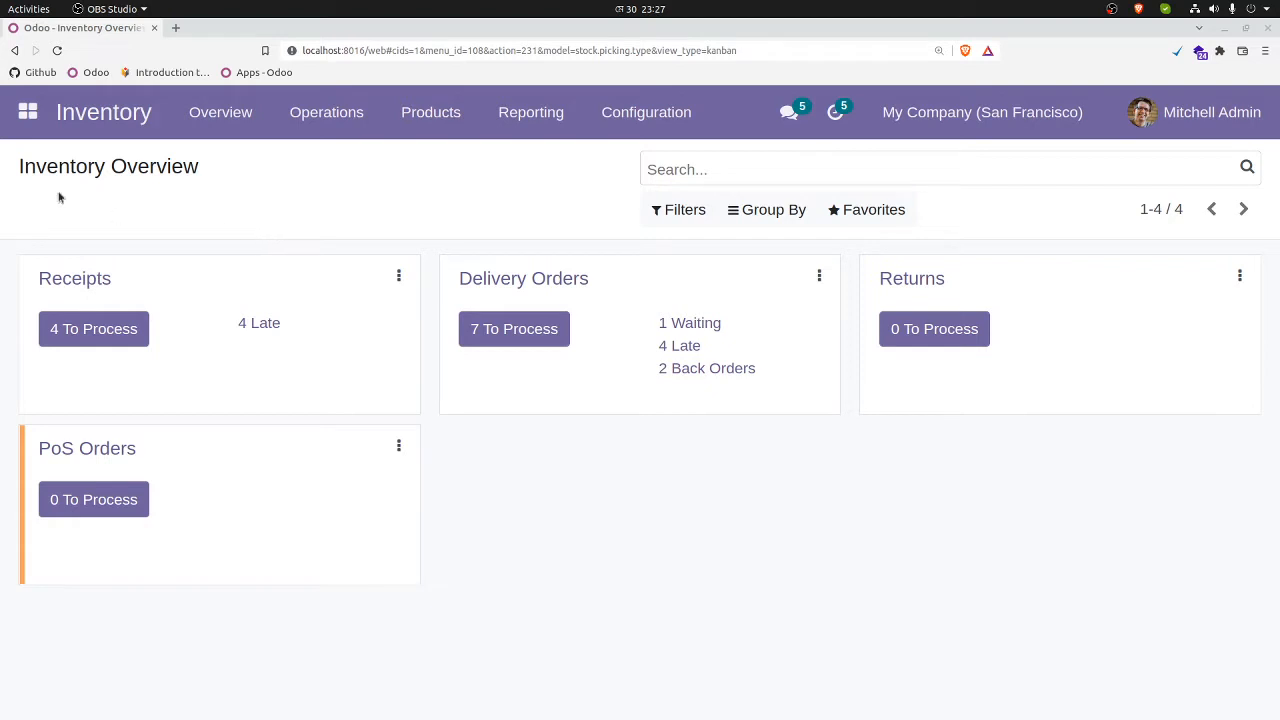
Step: Open the Inventory app's settings and search them for "lot" to check the Lots & Serial Numbers option
left_click(28, 112)
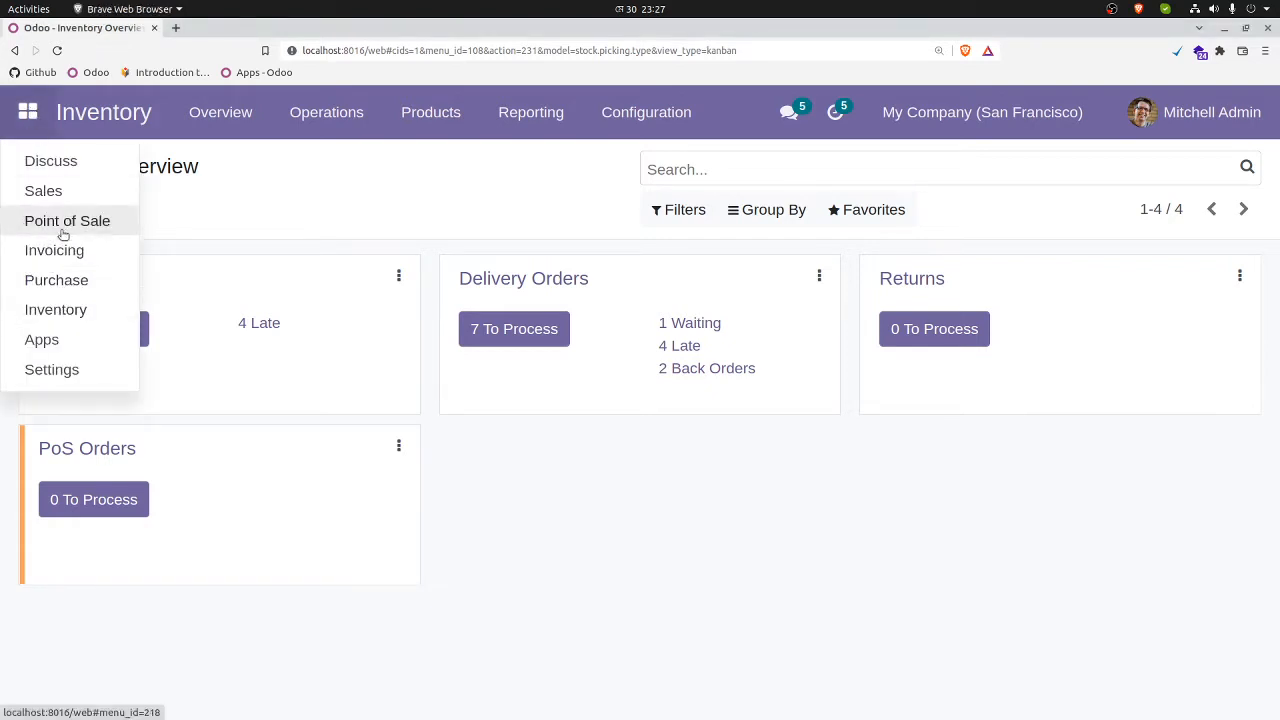
left_click(72, 318)
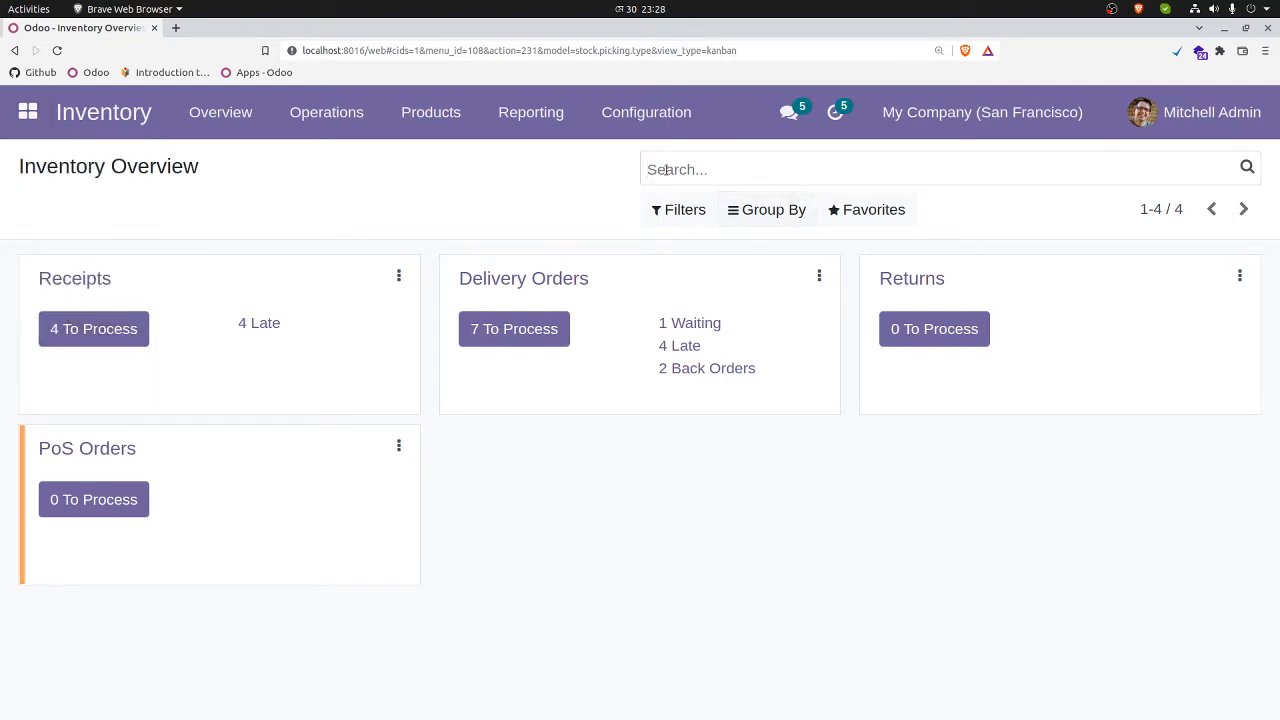
left_click(646, 114)
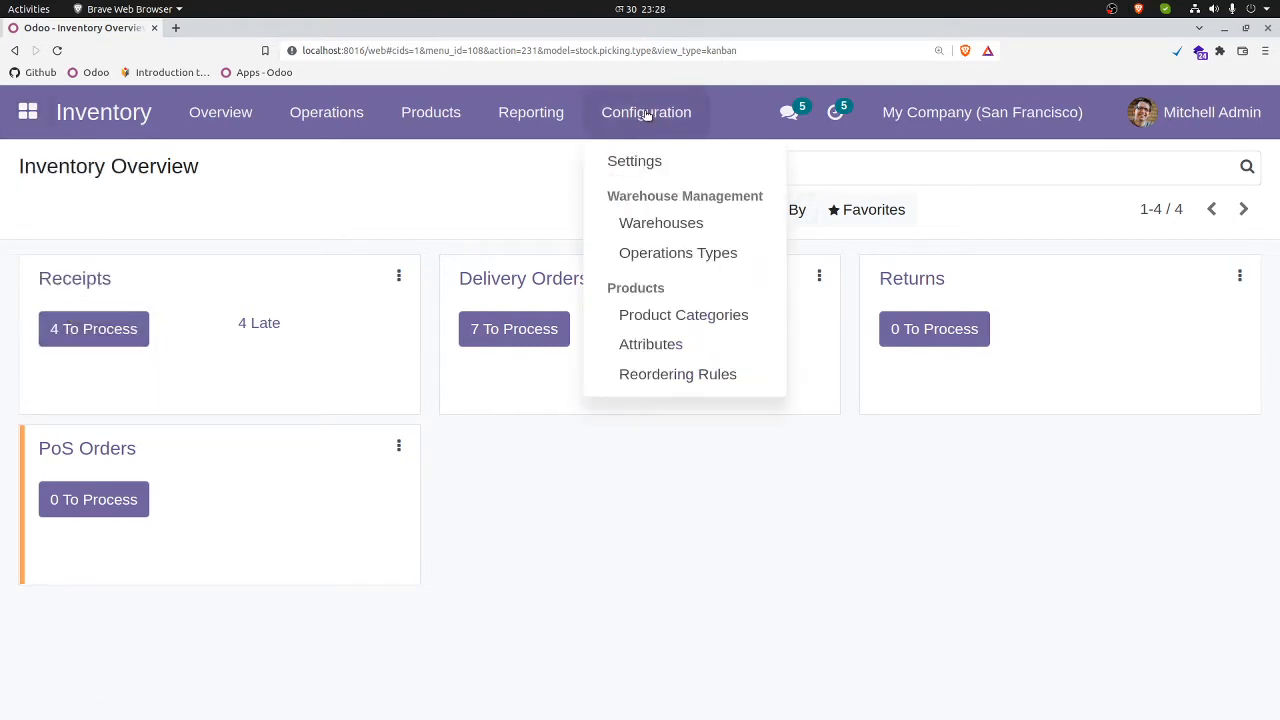
left_click(648, 164)
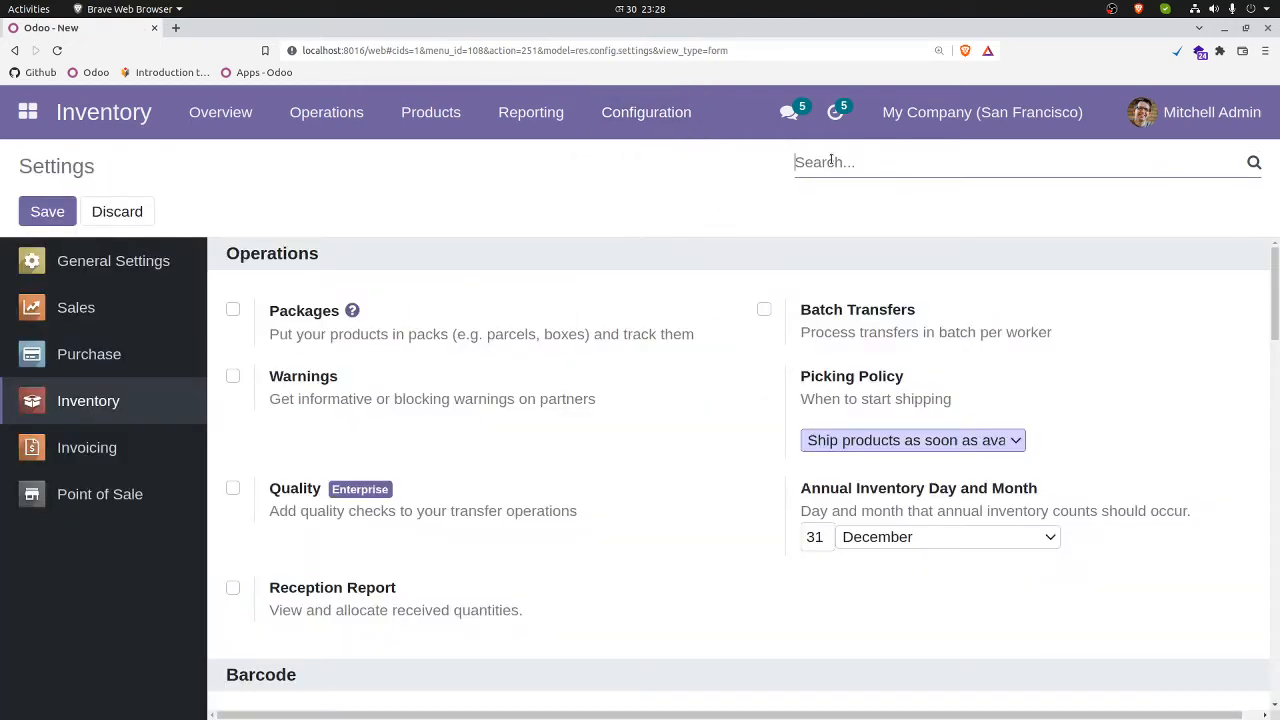
type("lot")
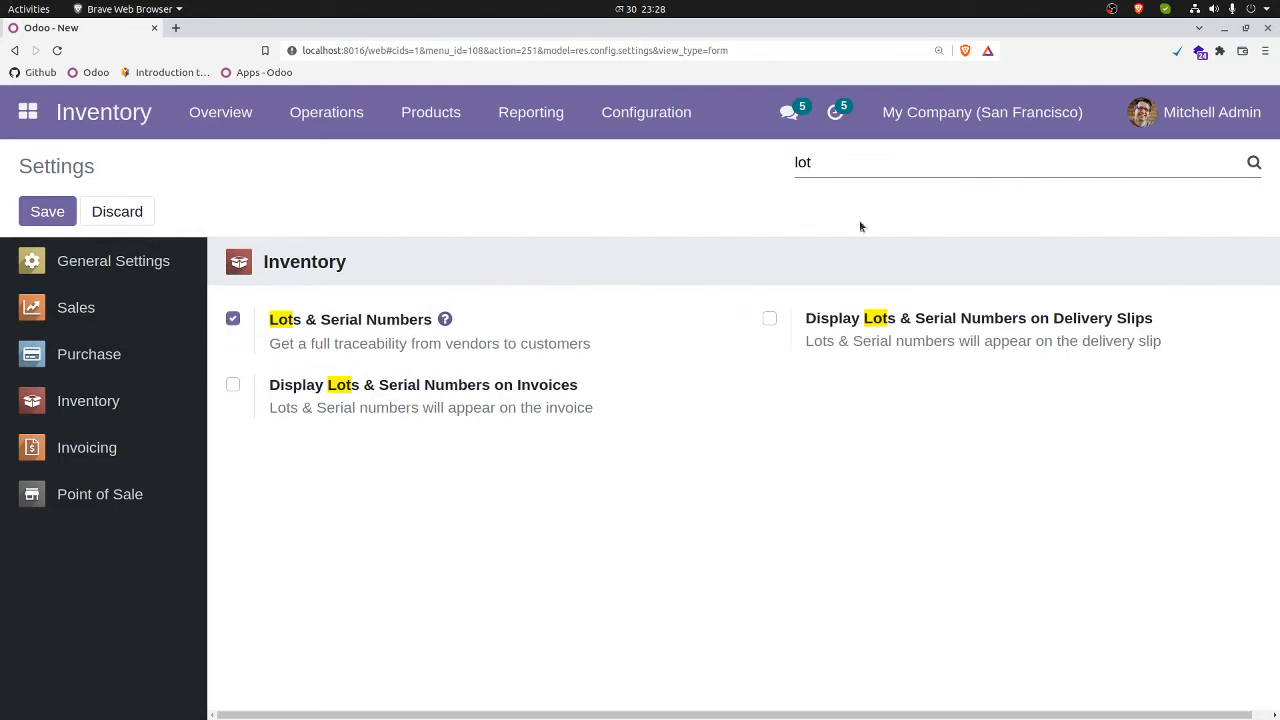
Step: Search the settings for "pri" instead and check the Pricelists option under Sales
key("BackSpace")
key("BackSpace")
key("BackSpace")
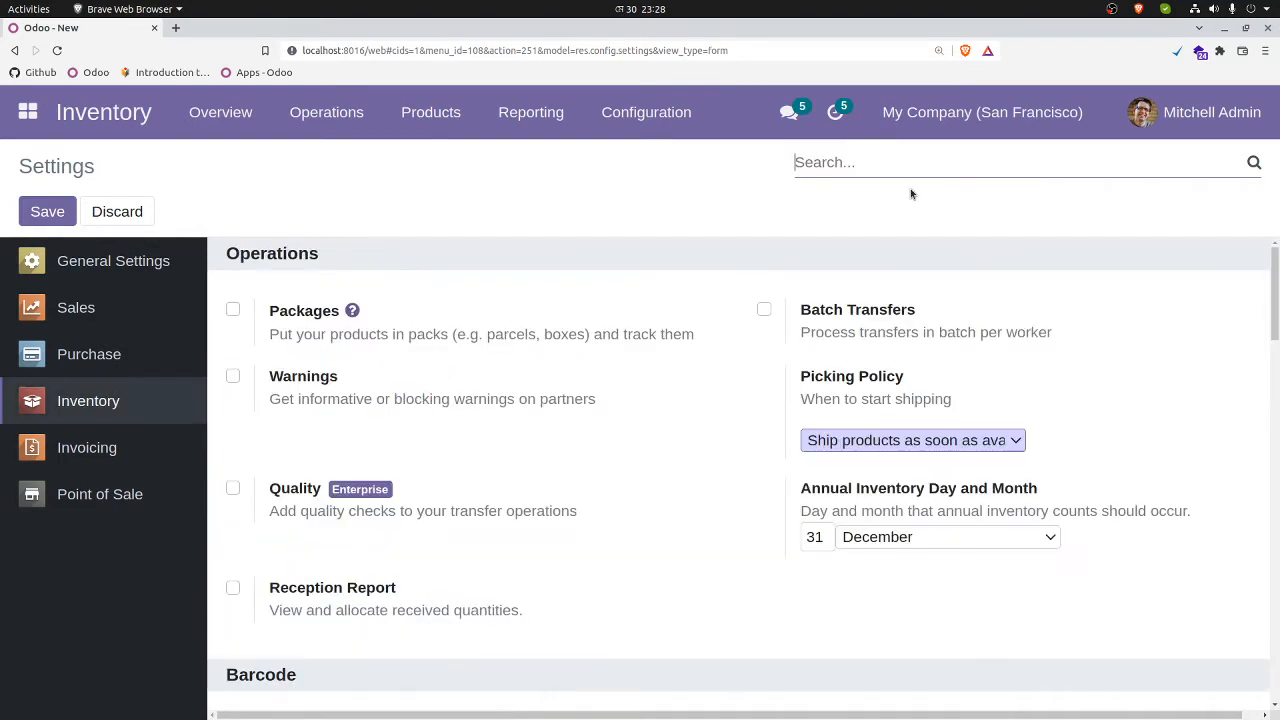
type("pri")
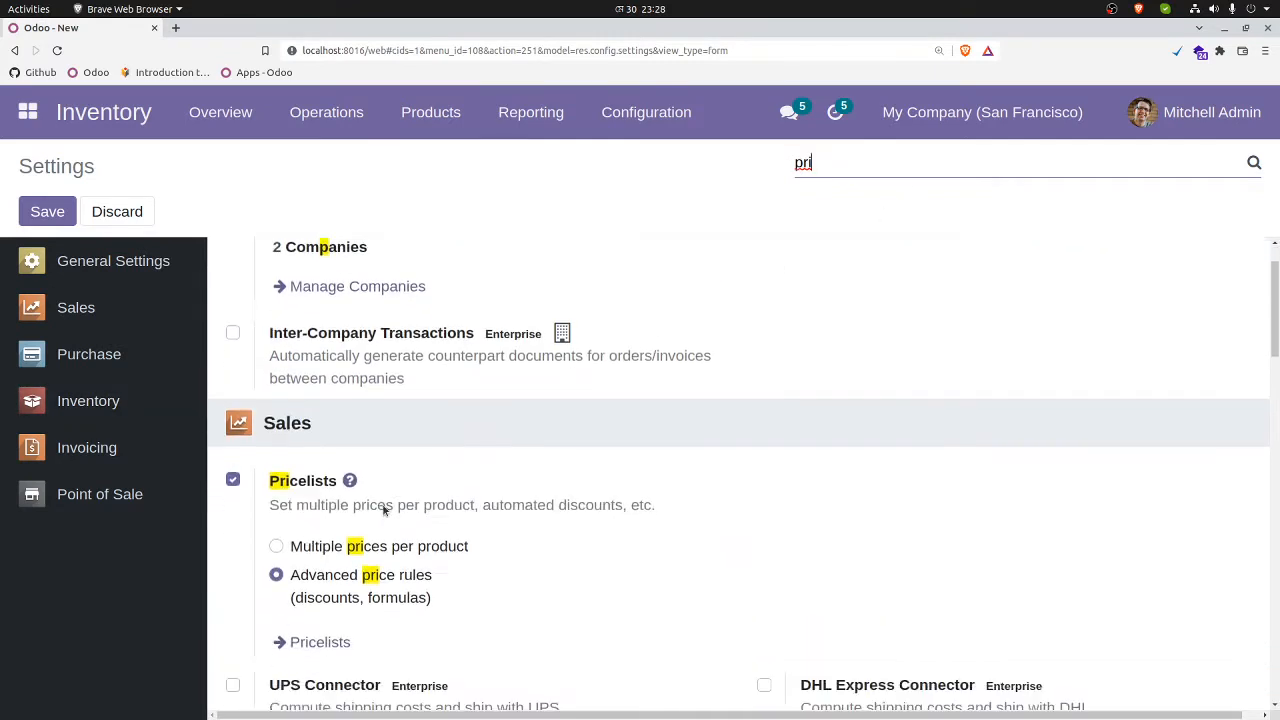
scroll(383, 510, "down", 1)
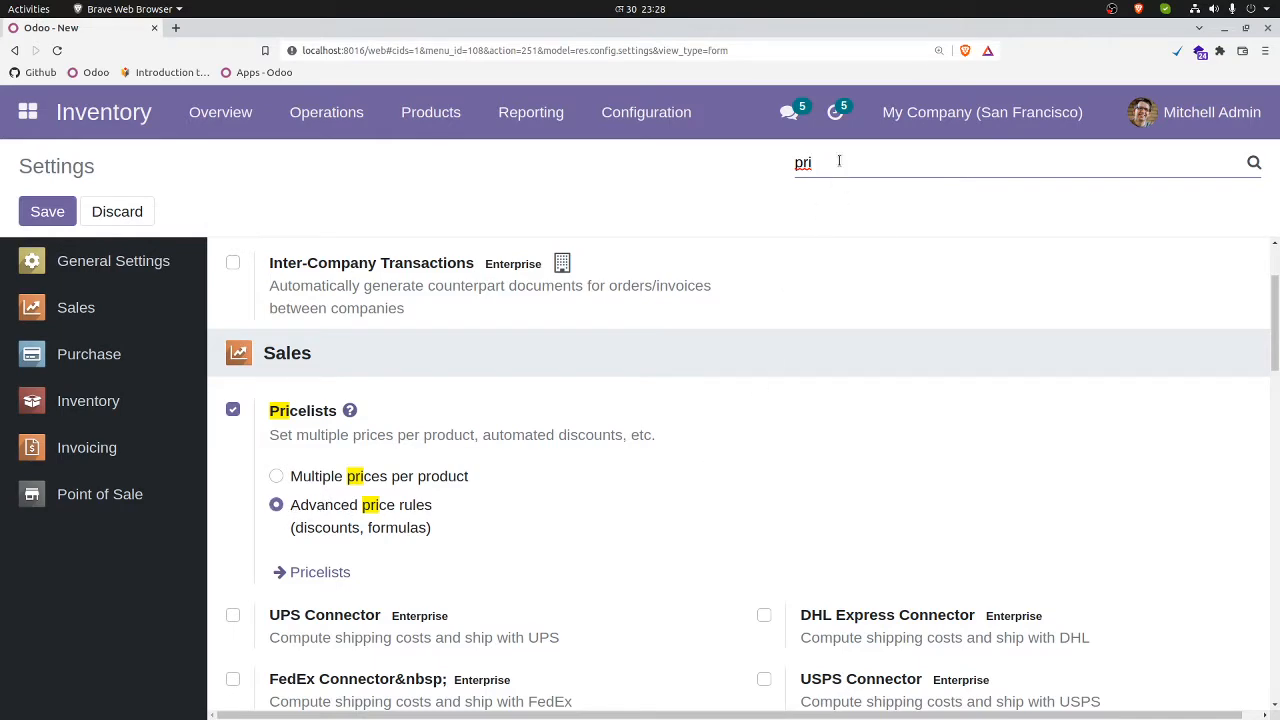
Step: Search the settings for "expi" to check the Expiration Dates option
key("BackSpace")
key("BackSpace")
key("BackSpace")
type("expi")
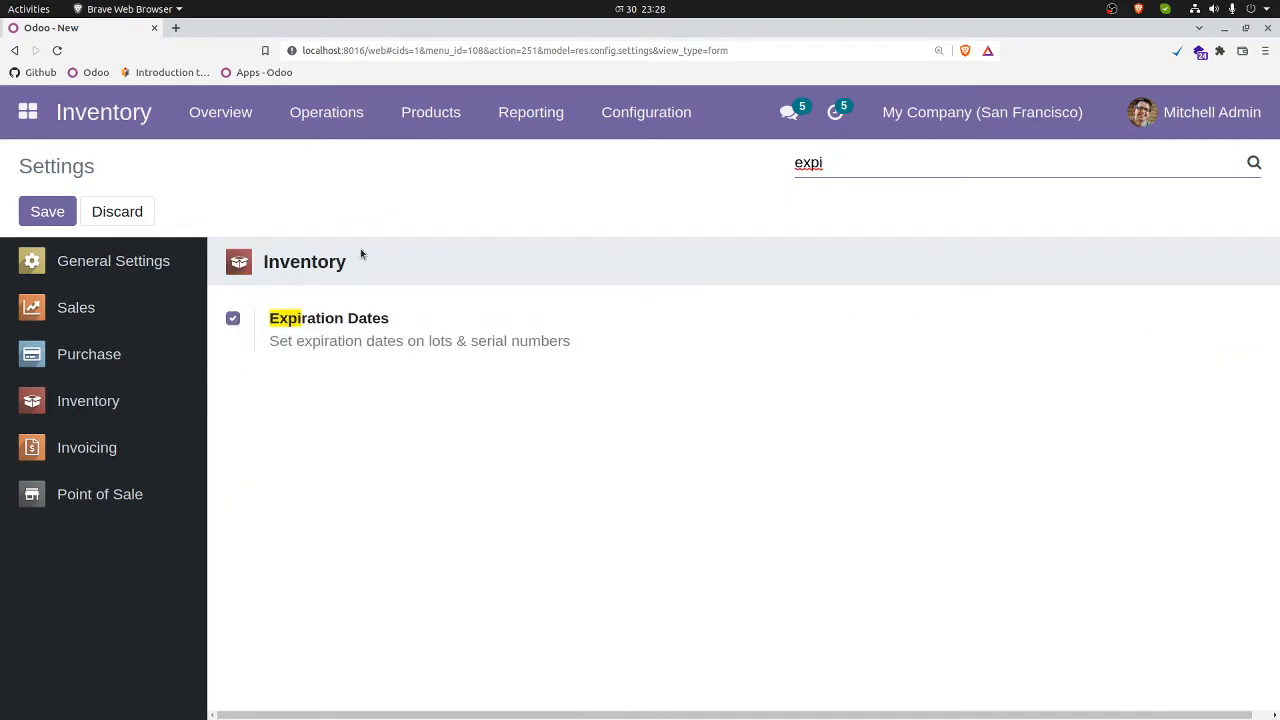
Step: Create a new product named Apple from the Inventory product list
left_click(103, 120)
left_click(434, 108)
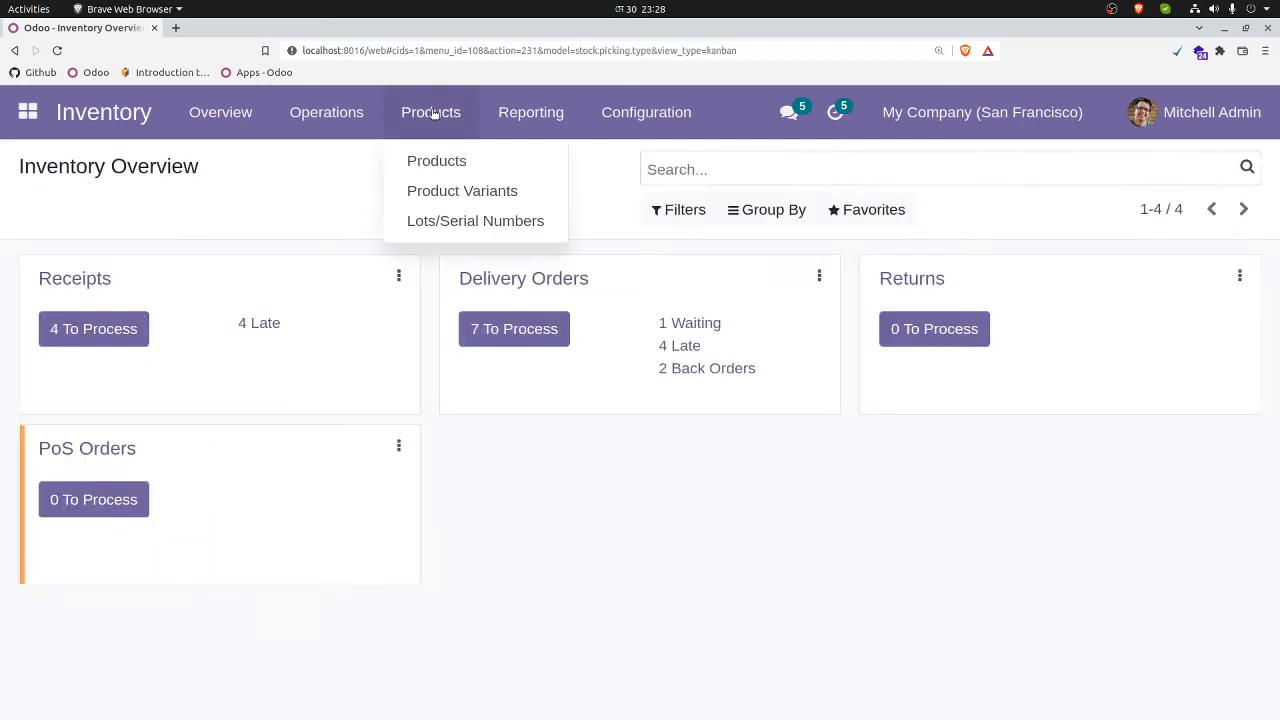
left_click(441, 164)
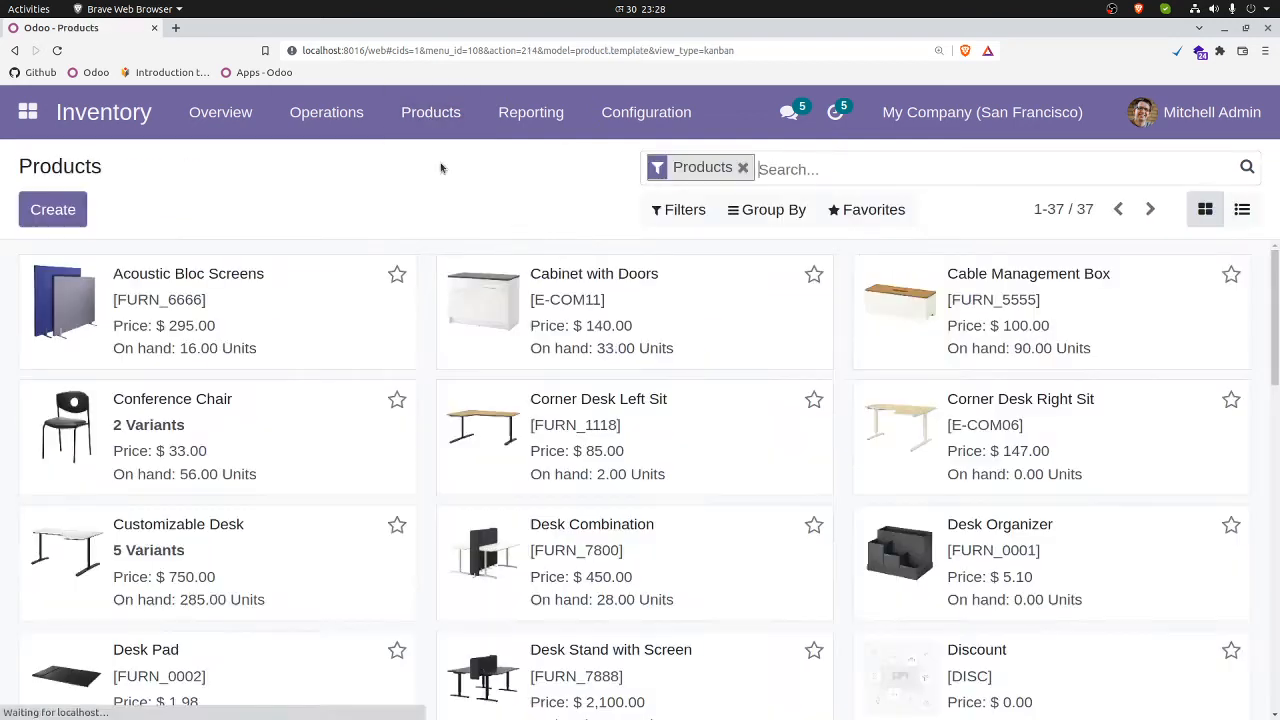
left_click(55, 210)
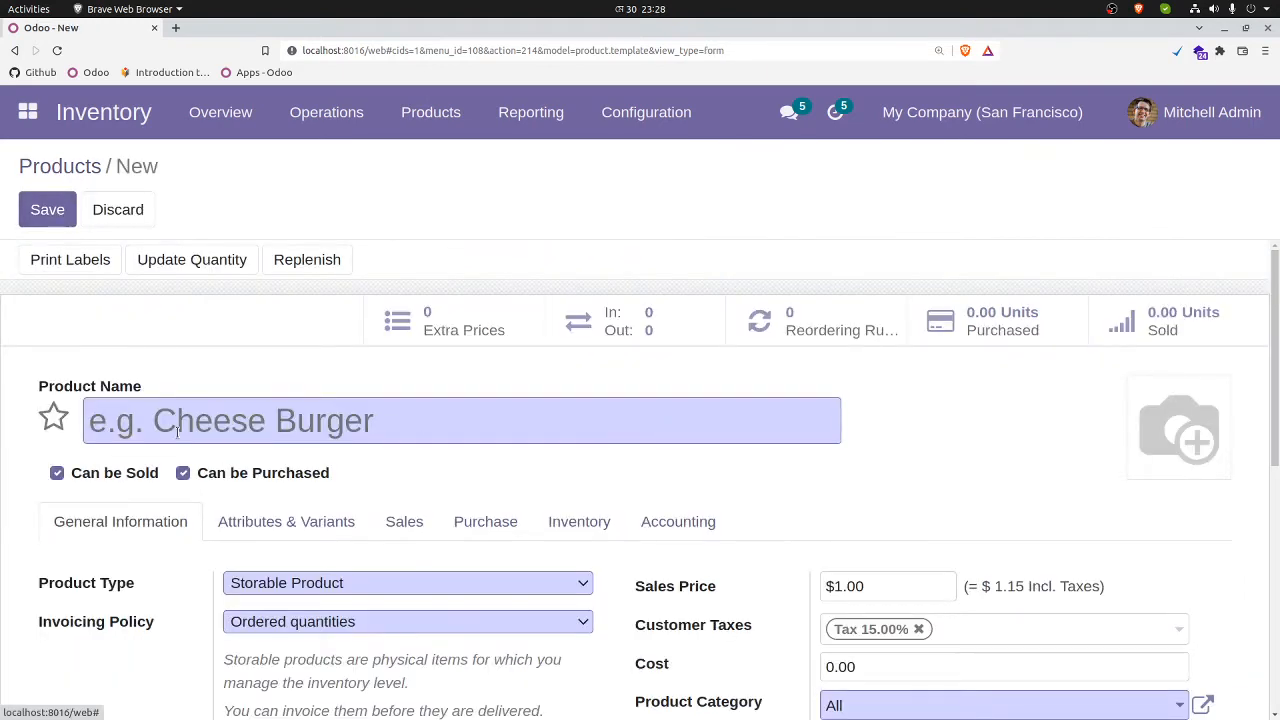
type("Appl")
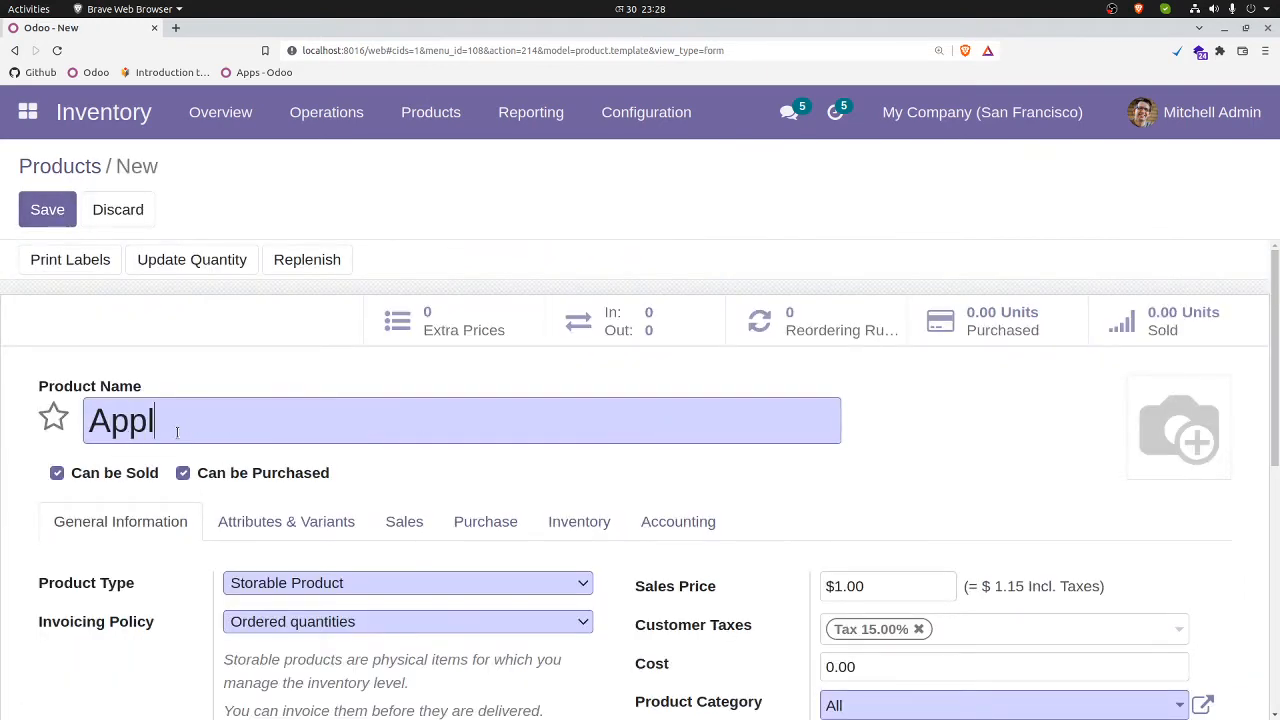
type("e")
Step: Set the Apple product's traceability to tracking By Lots and enable its Expiration Date option
scroll(394, 432, "down", 4)
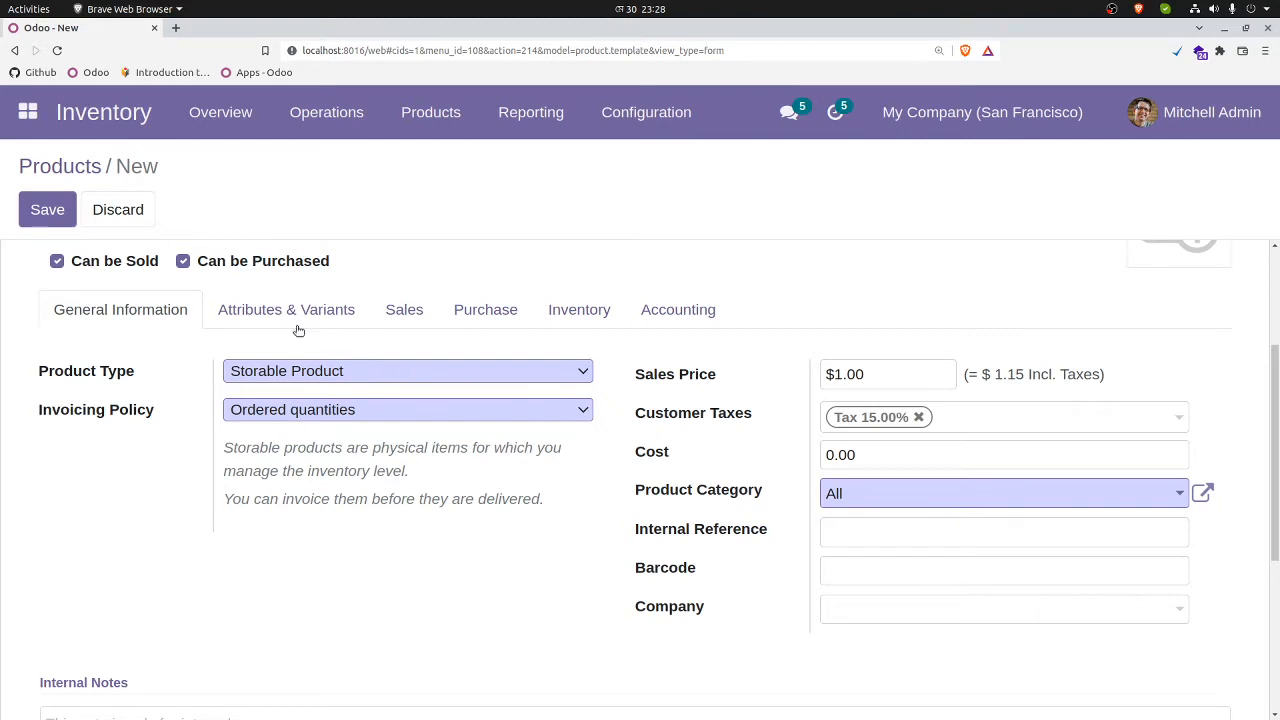
left_click(589, 311)
scroll(329, 577, "down", 2)
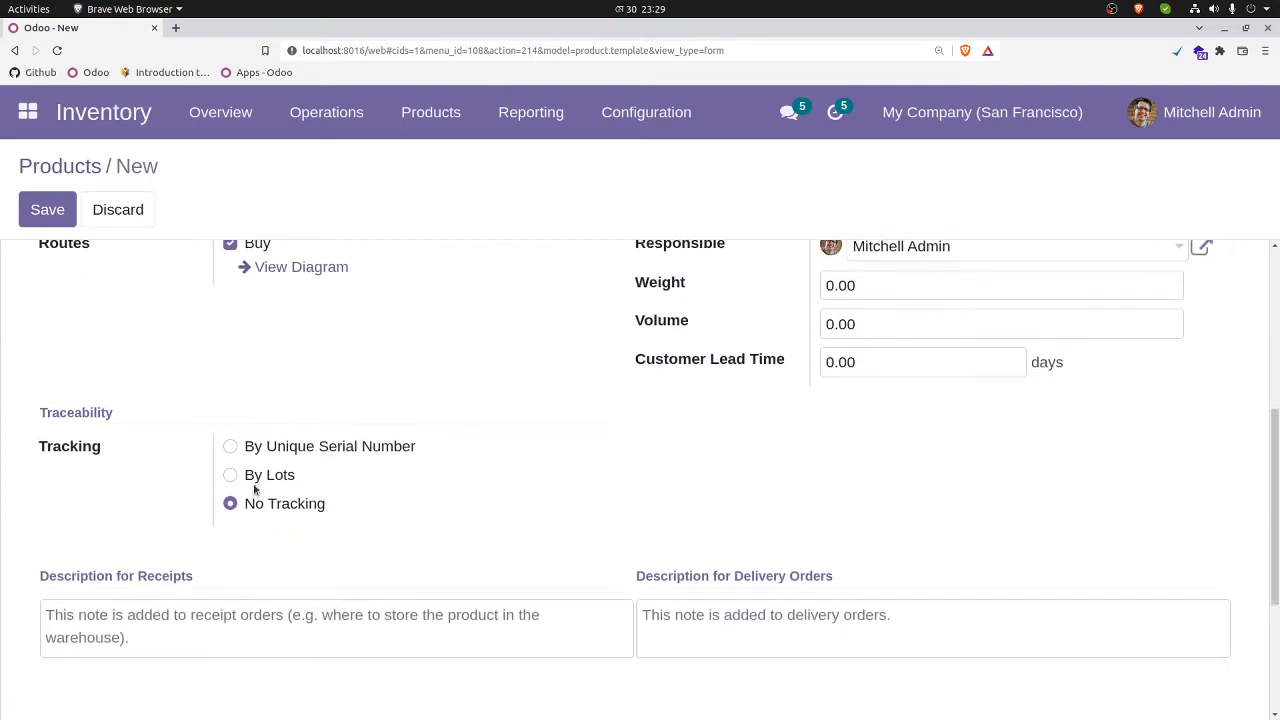
scroll(388, 448, "up", 3)
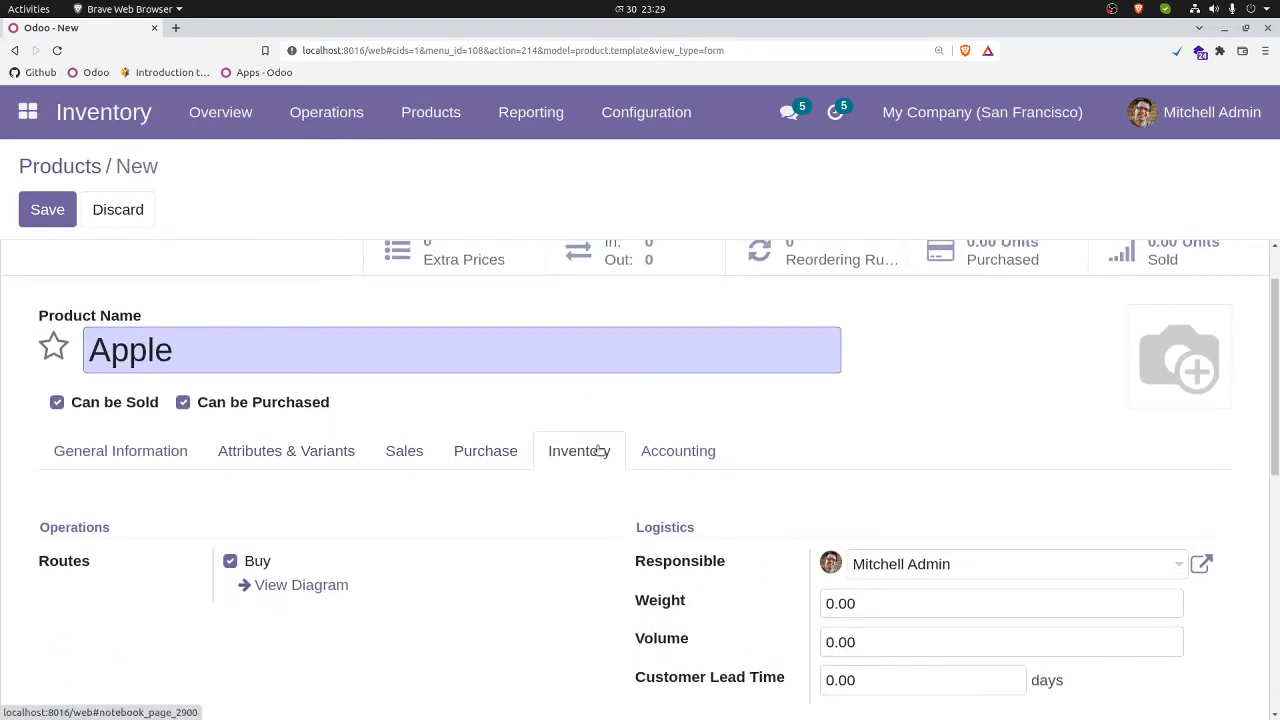
scroll(480, 541, "down", 2)
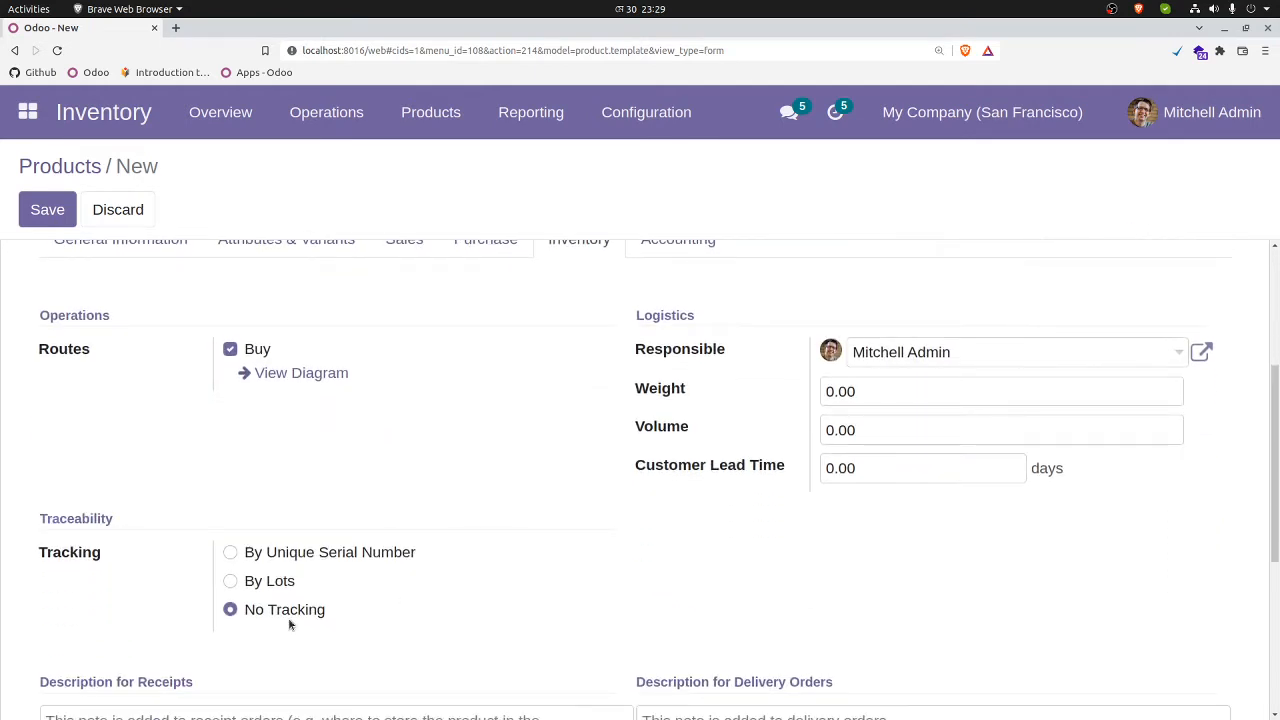
left_click(231, 582)
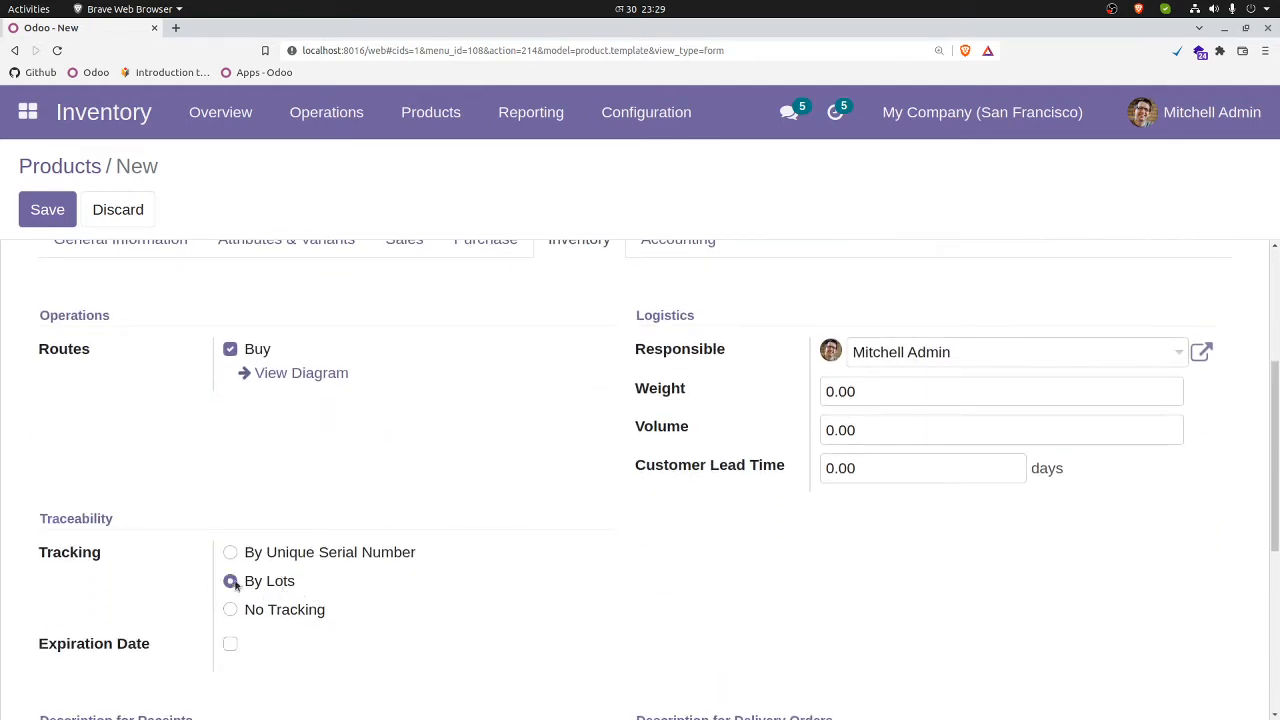
scroll(351, 563, "down", 2)
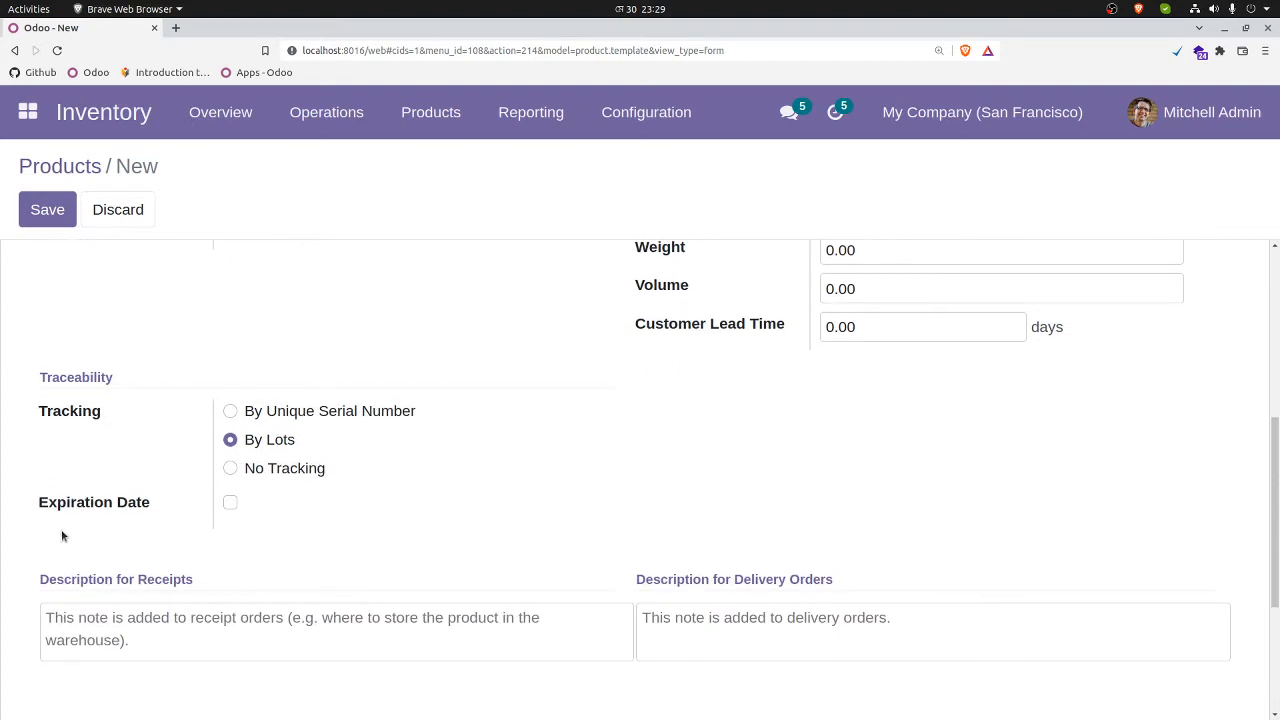
left_click(232, 505)
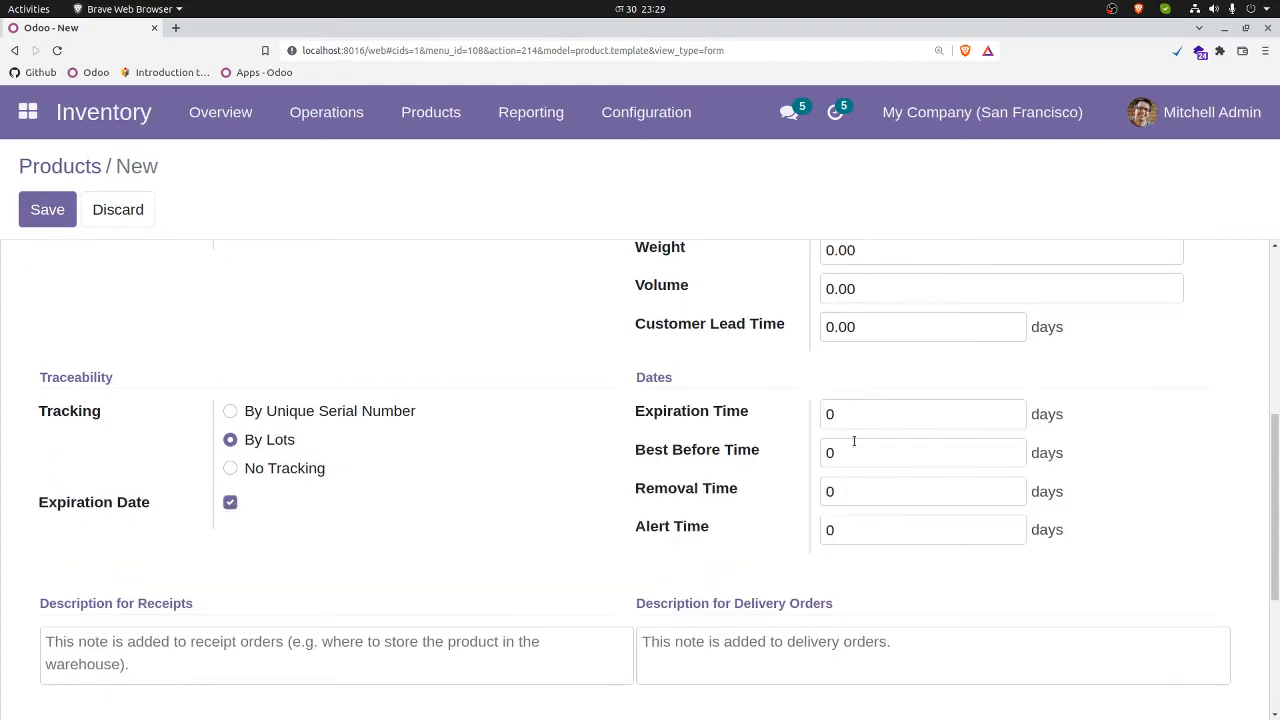
Step: Set Expiration Time to 3 days and Best Before, Removal and Alert Time to 1 day each, and save the product
left_click_drag(877, 417, 765, 420)
type("3")
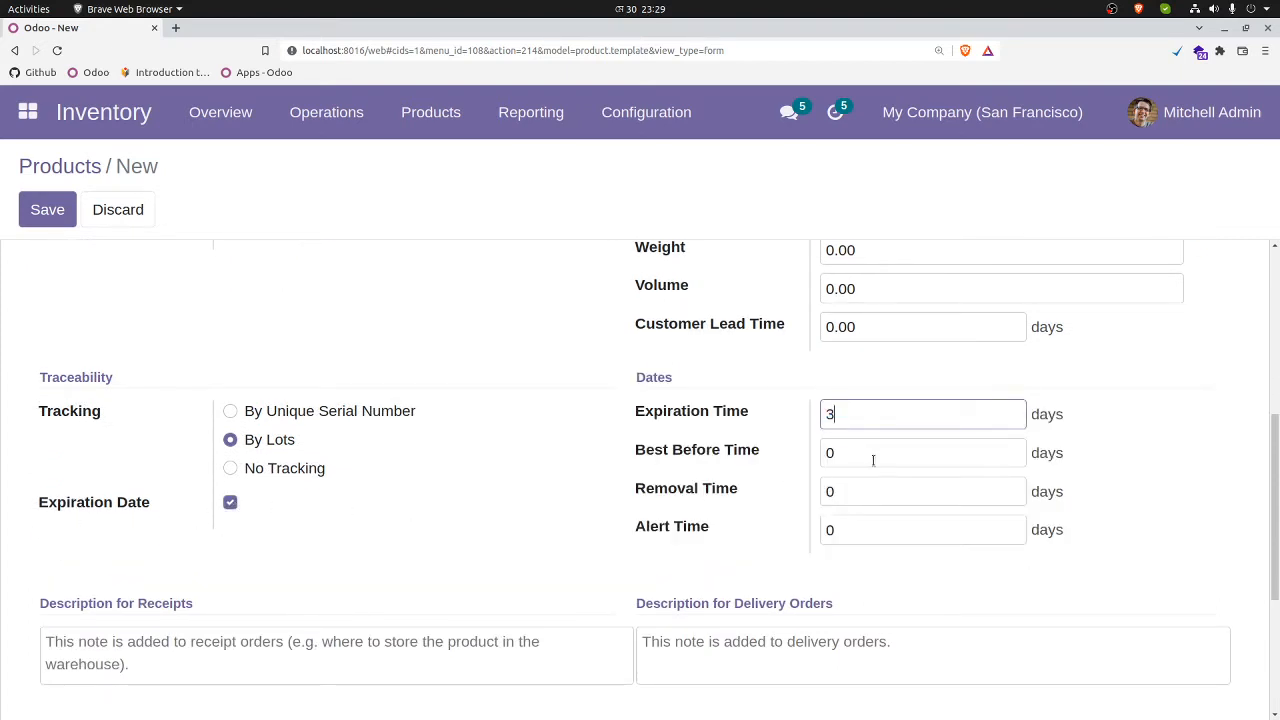
left_click_drag(874, 461, 743, 459)
type("1")
type("1")
left_click_drag(842, 493, 674, 548)
type("1")
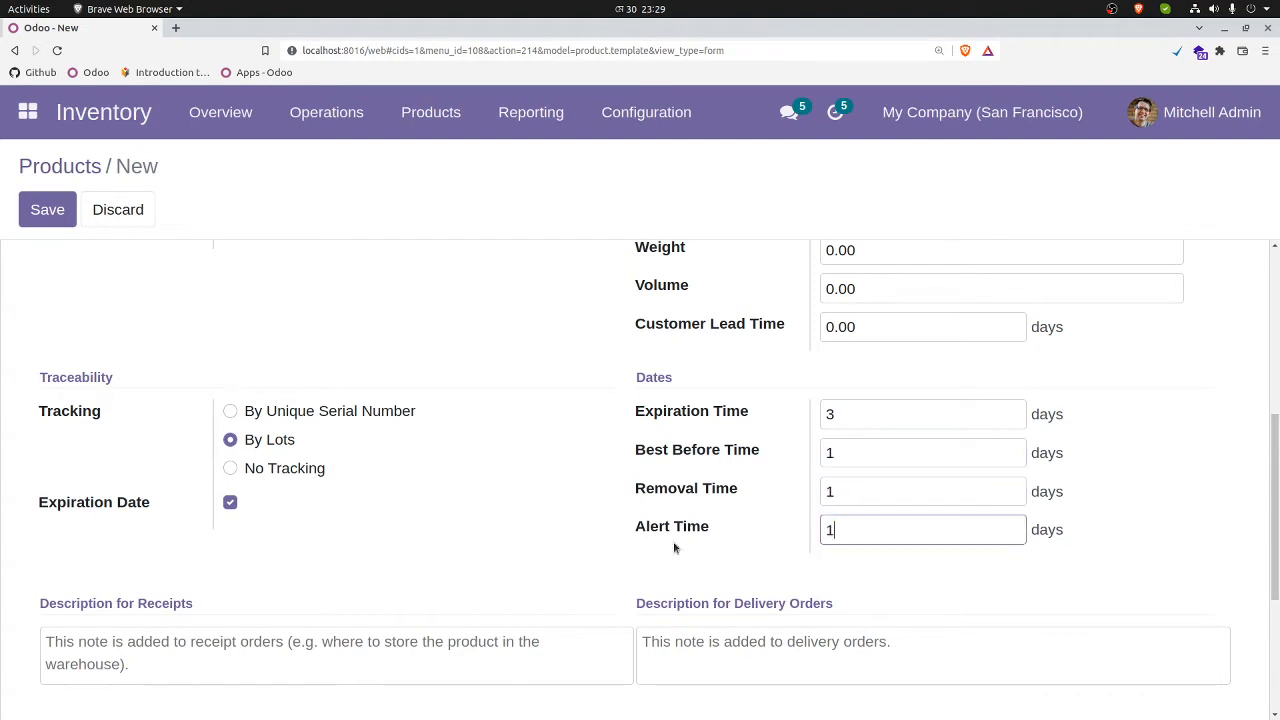
left_click(47, 209)
Step: Make the Apple product available in POS in its sales settings and save it
scroll(571, 363, "up", 5)
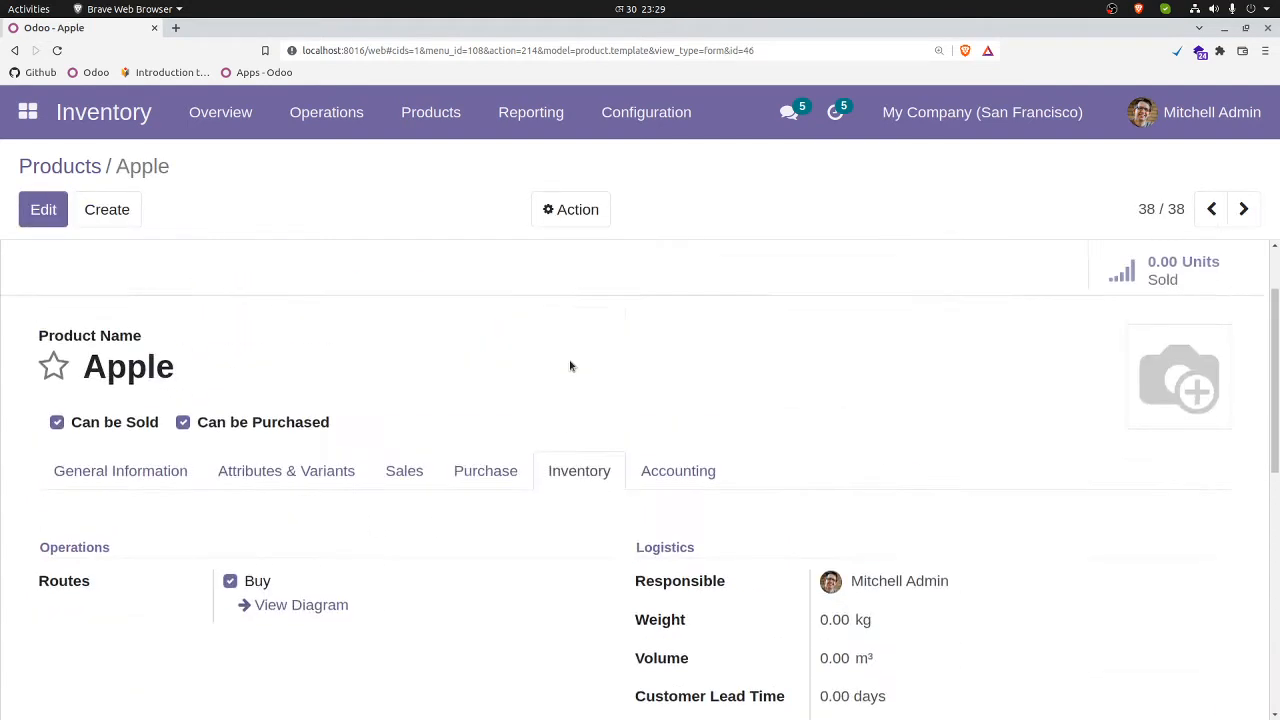
scroll(423, 506, "down", 1)
left_click(423, 506)
scroll(662, 559, "down", 3)
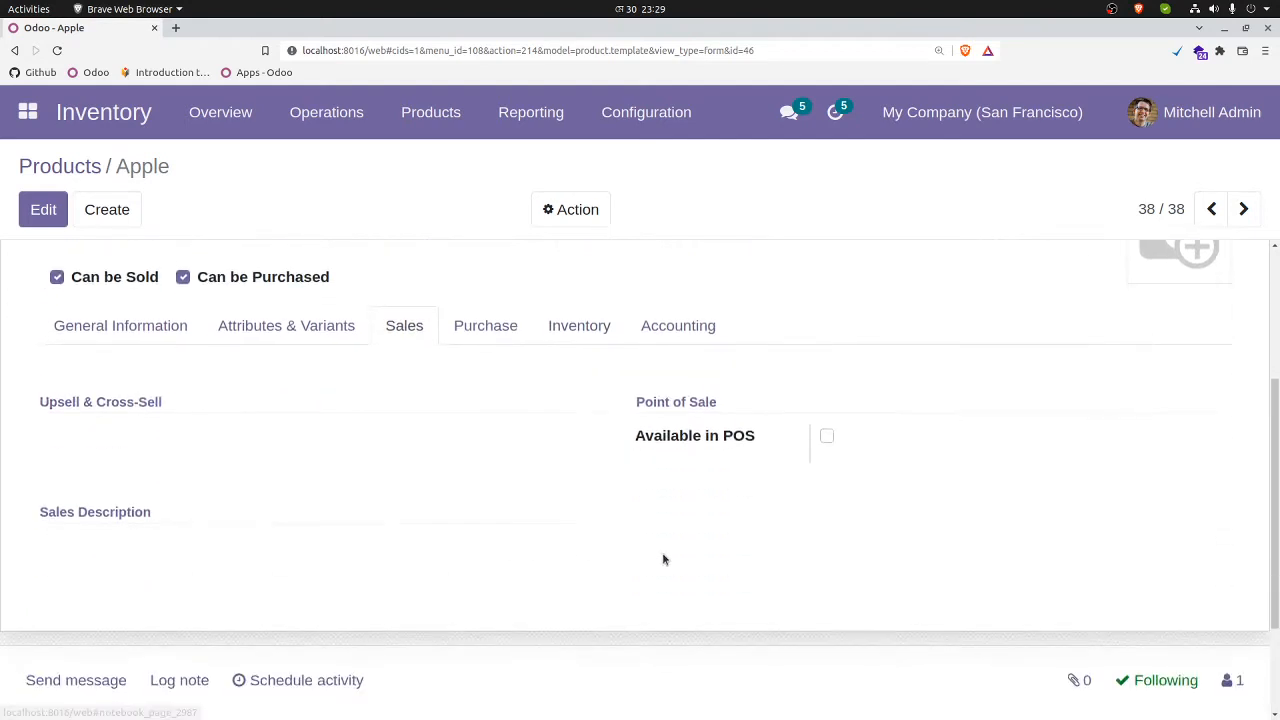
left_click(827, 438)
scroll(851, 568, "down", 2)
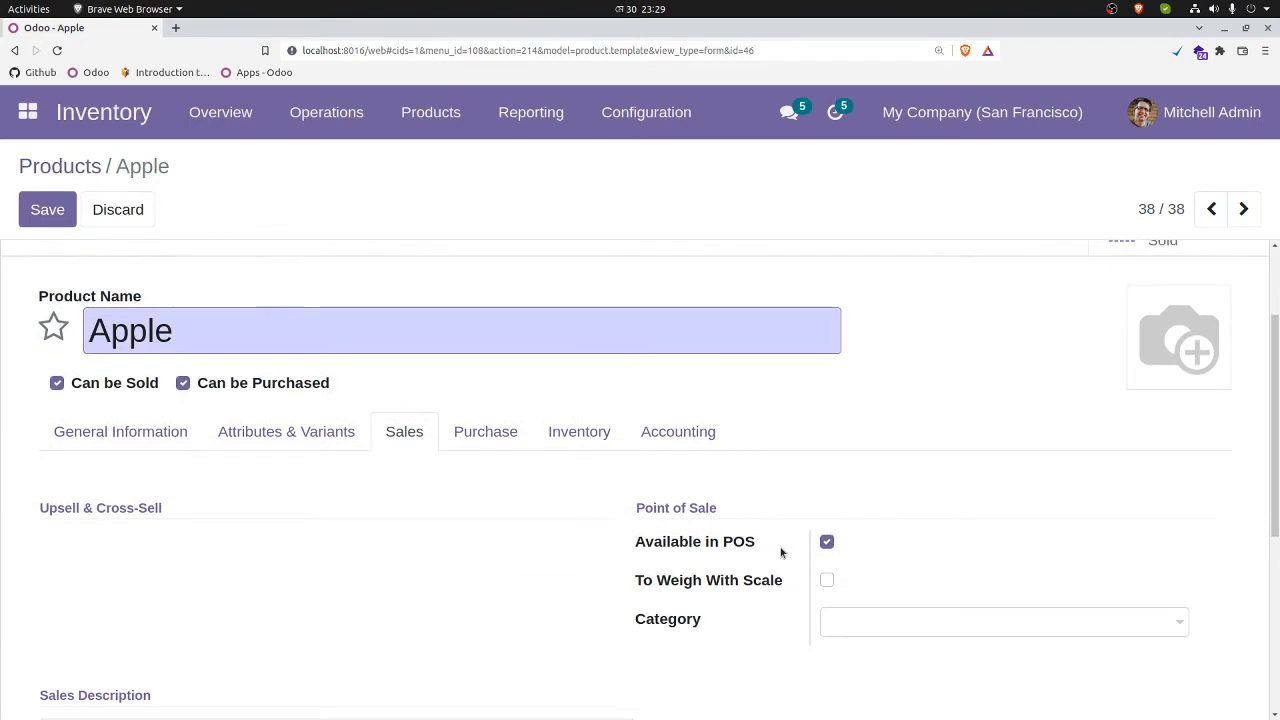
left_click(54, 219)
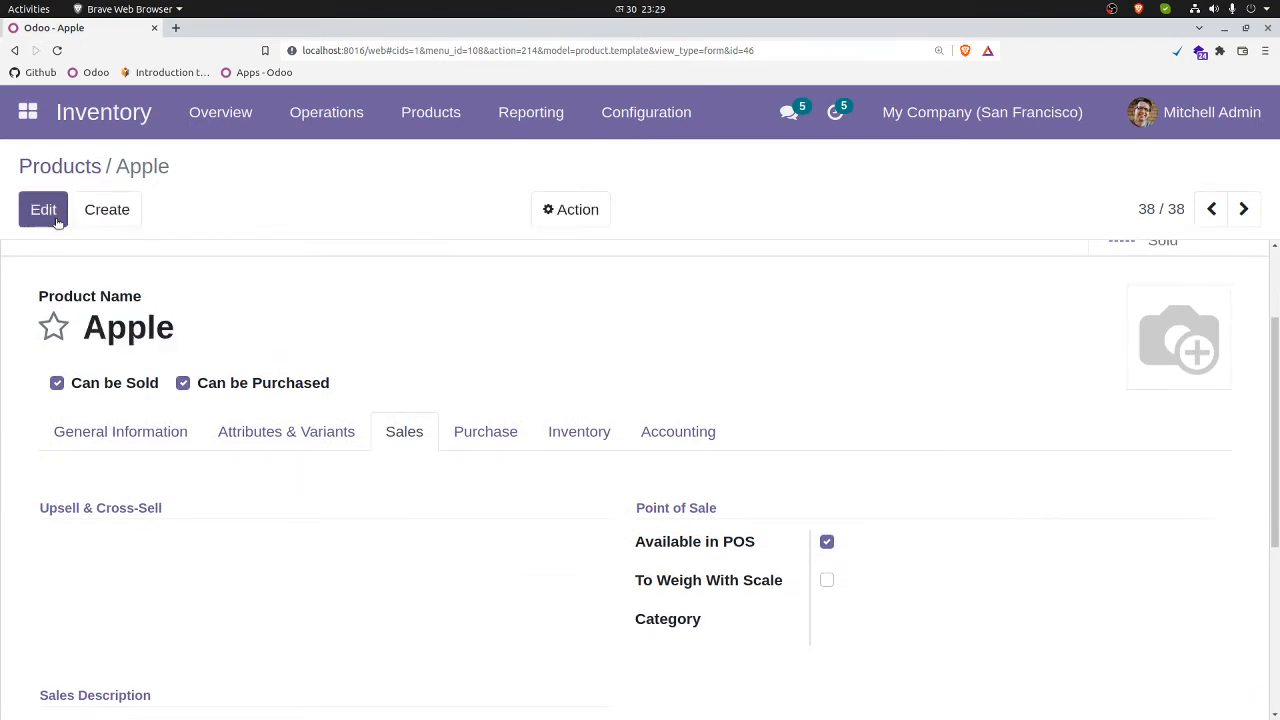
Step: Switch to the Point of Sale app and open the Apple product from its product list for editing
left_click(28, 114)
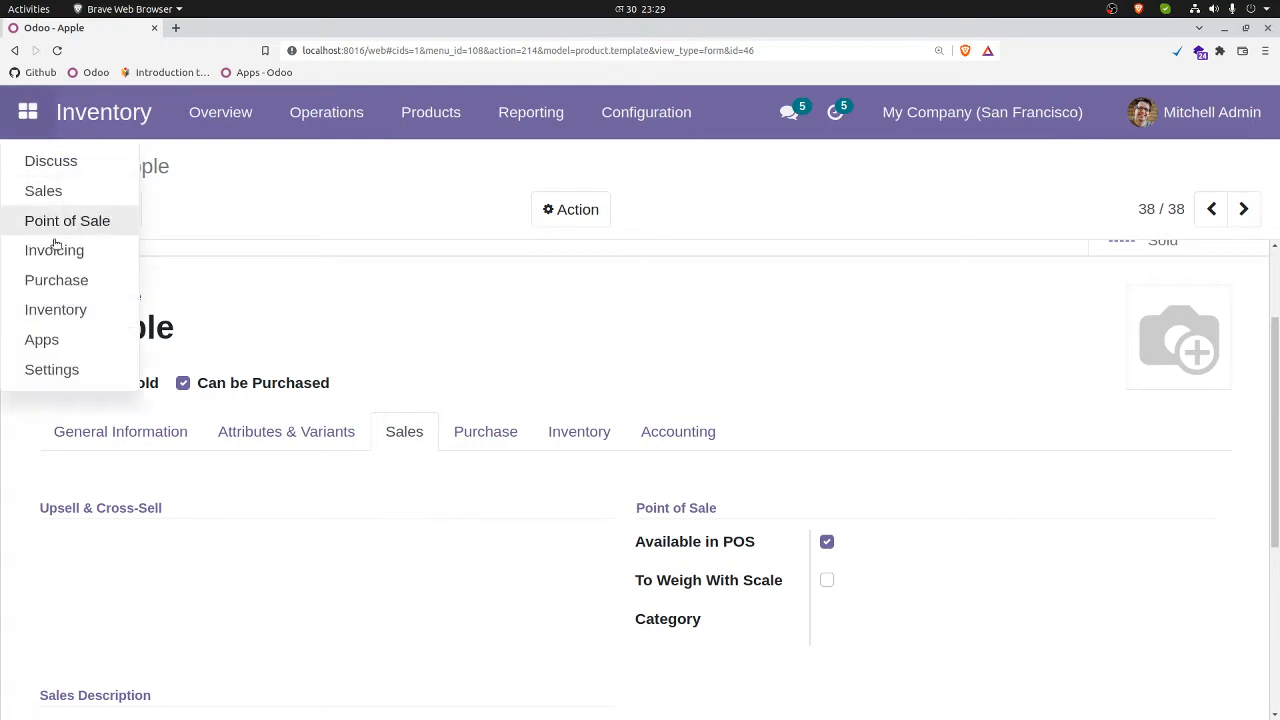
left_click(67, 222)
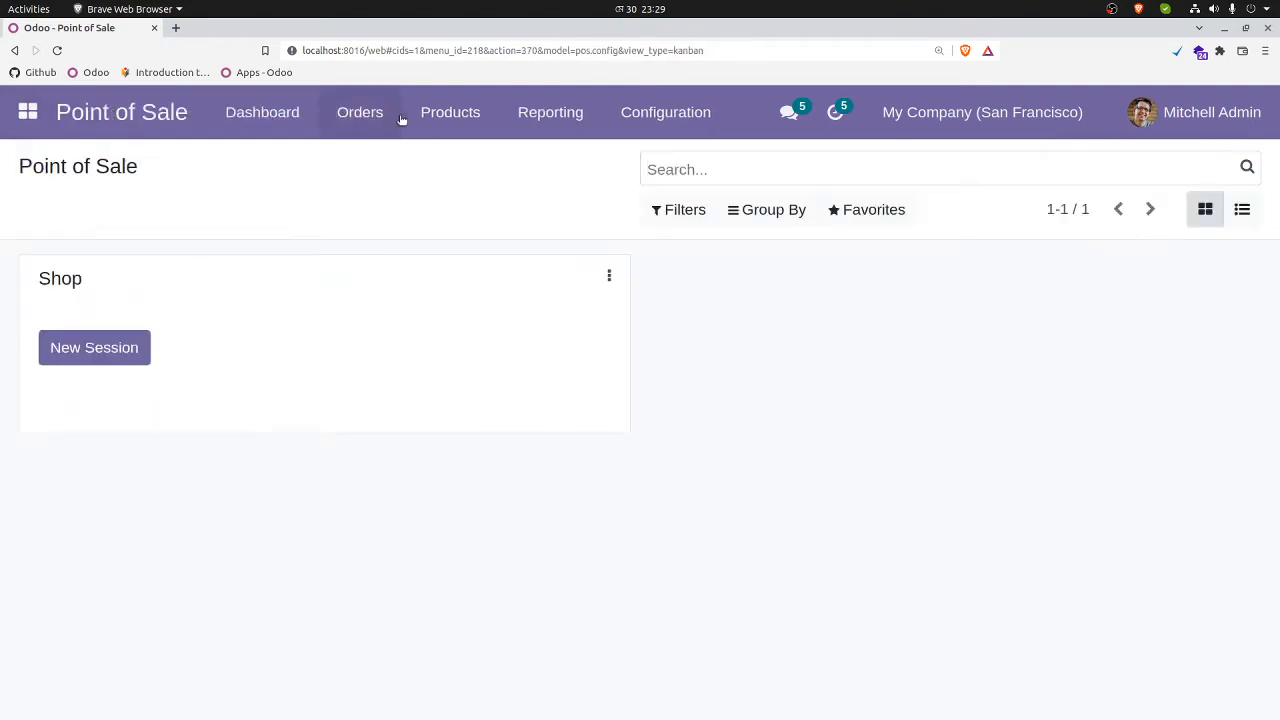
left_click(459, 112)
left_click(464, 161)
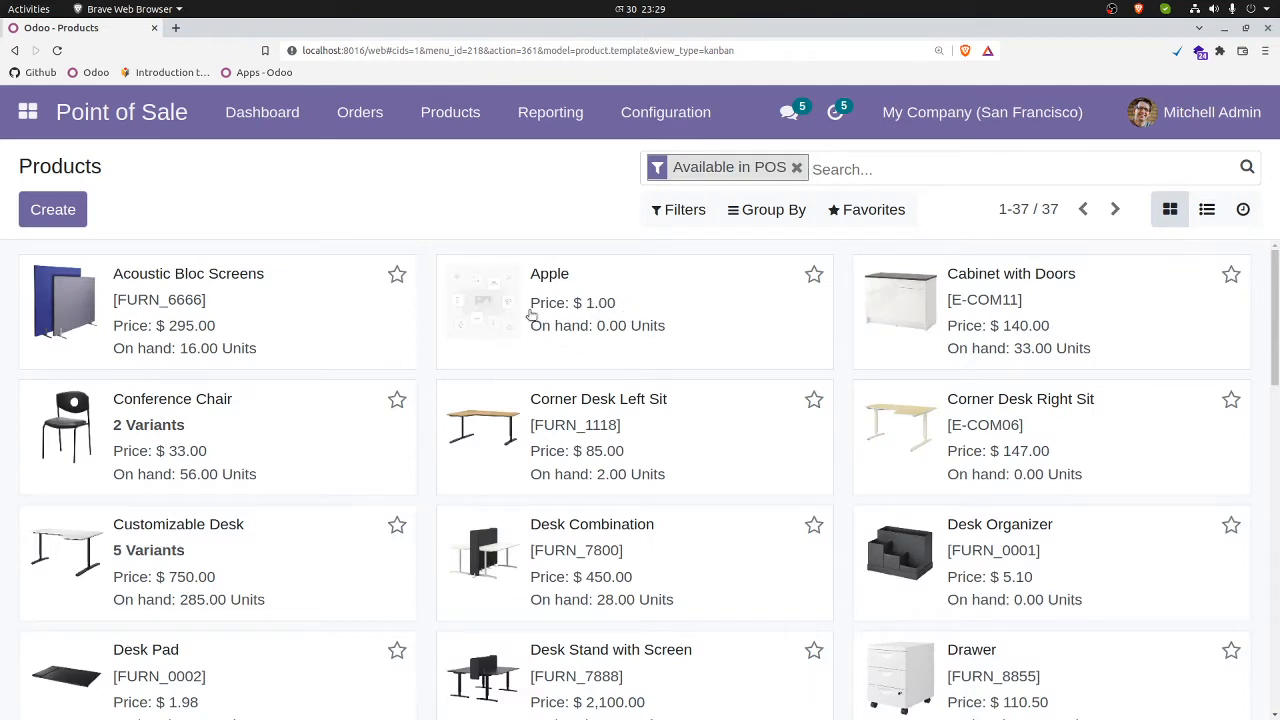
left_click(594, 304)
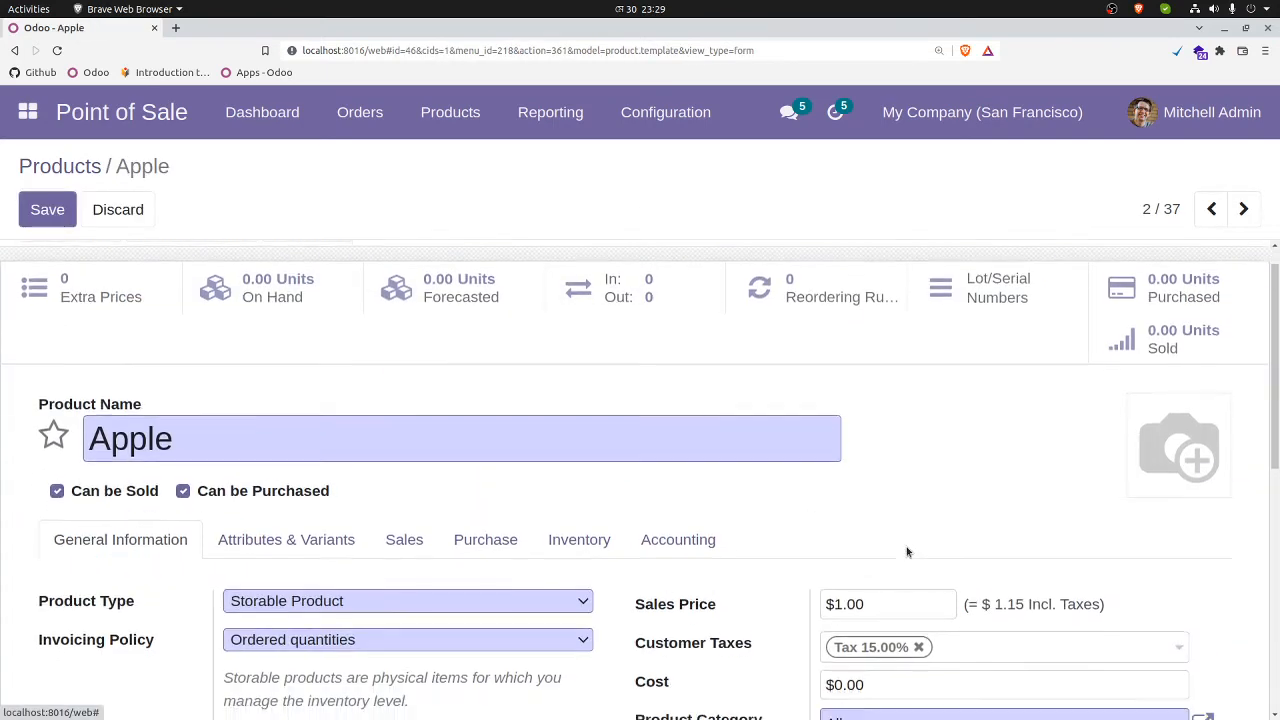
Step: Set the Apple product's sales price to $3 and save the product
scroll(880, 548, "down", 1)
left_click(852, 531)
key("ctrl+a")
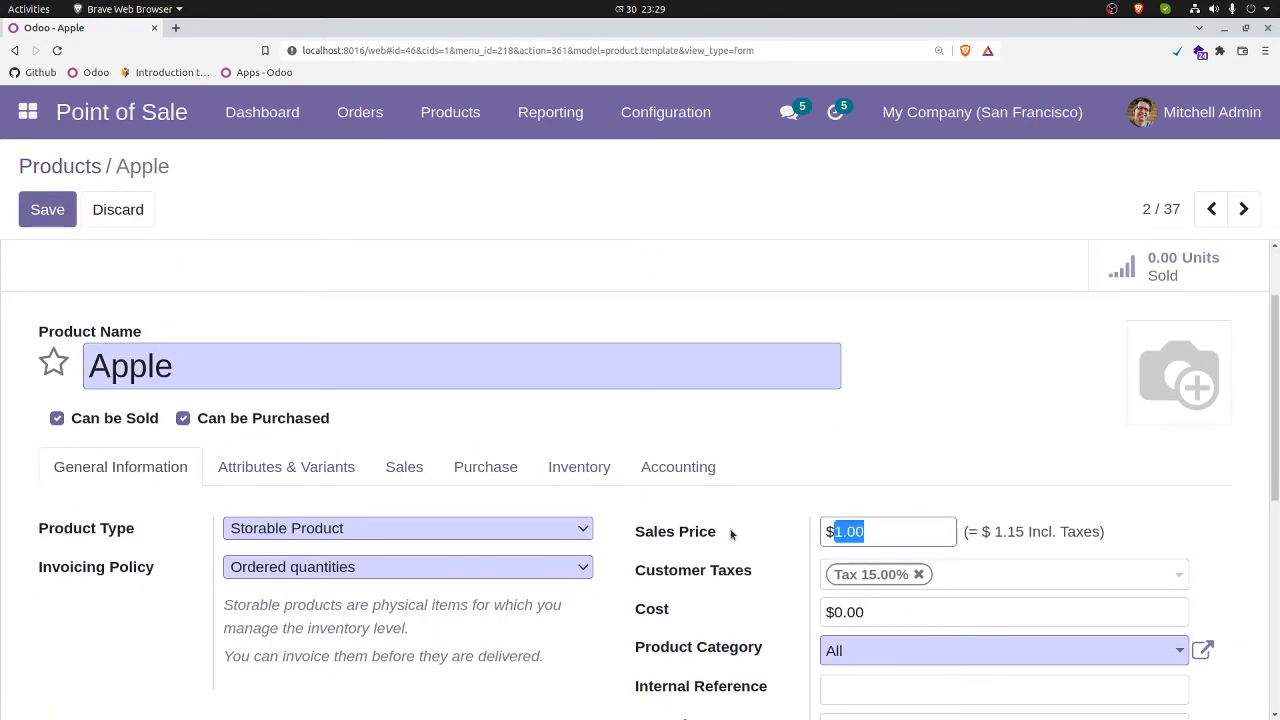
type("3")
left_click(55, 215)
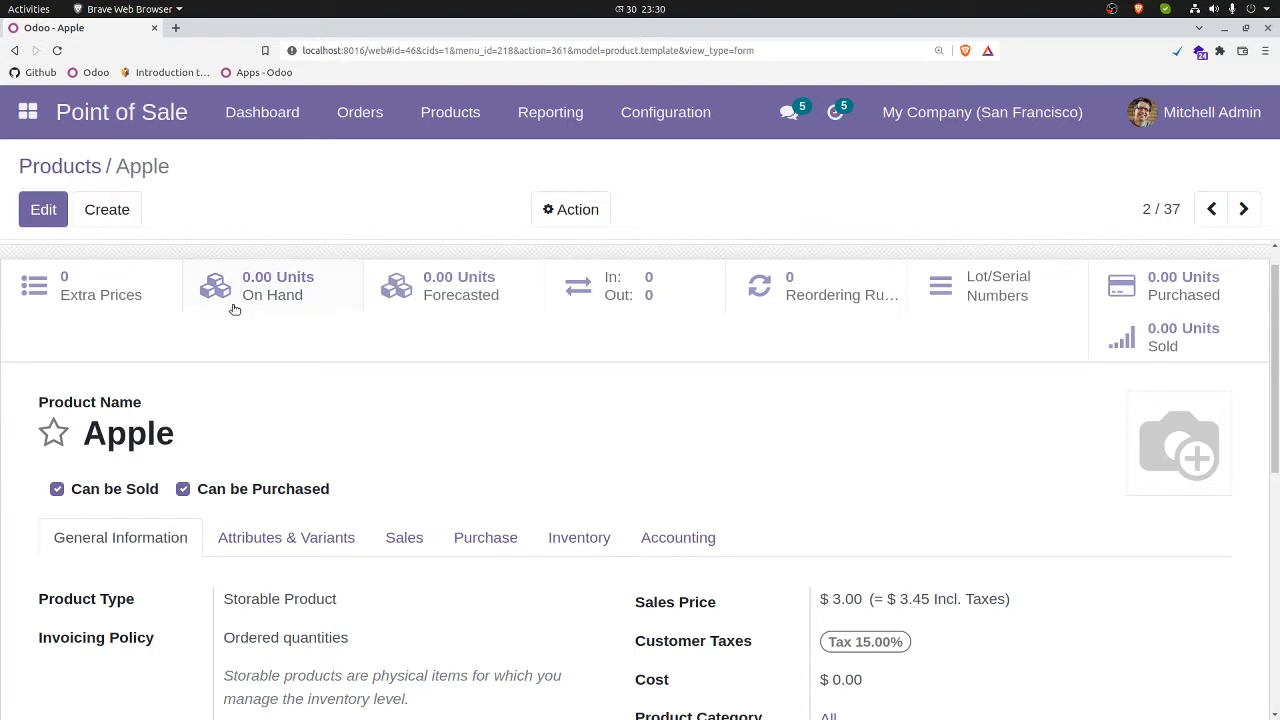
Step: Switch to the Purchase app and create a new request for quotation with Azure Interior as vendor
left_click(29, 113)
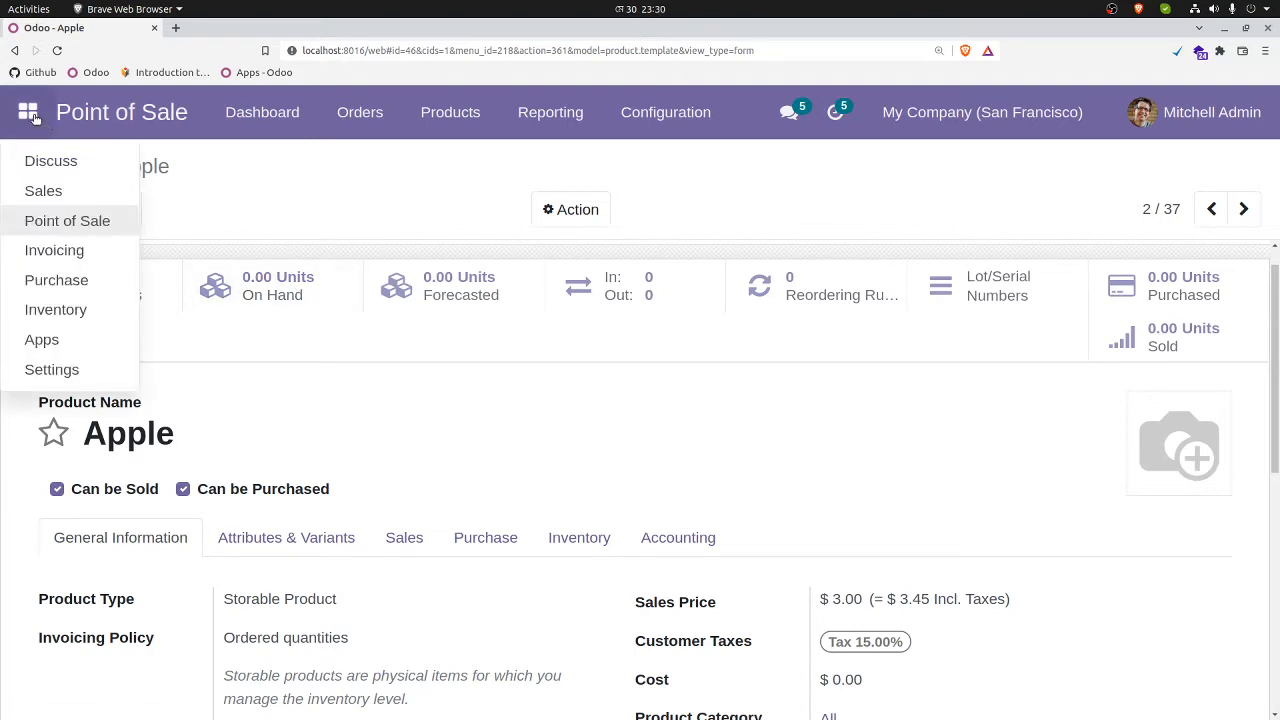
left_click(60, 280)
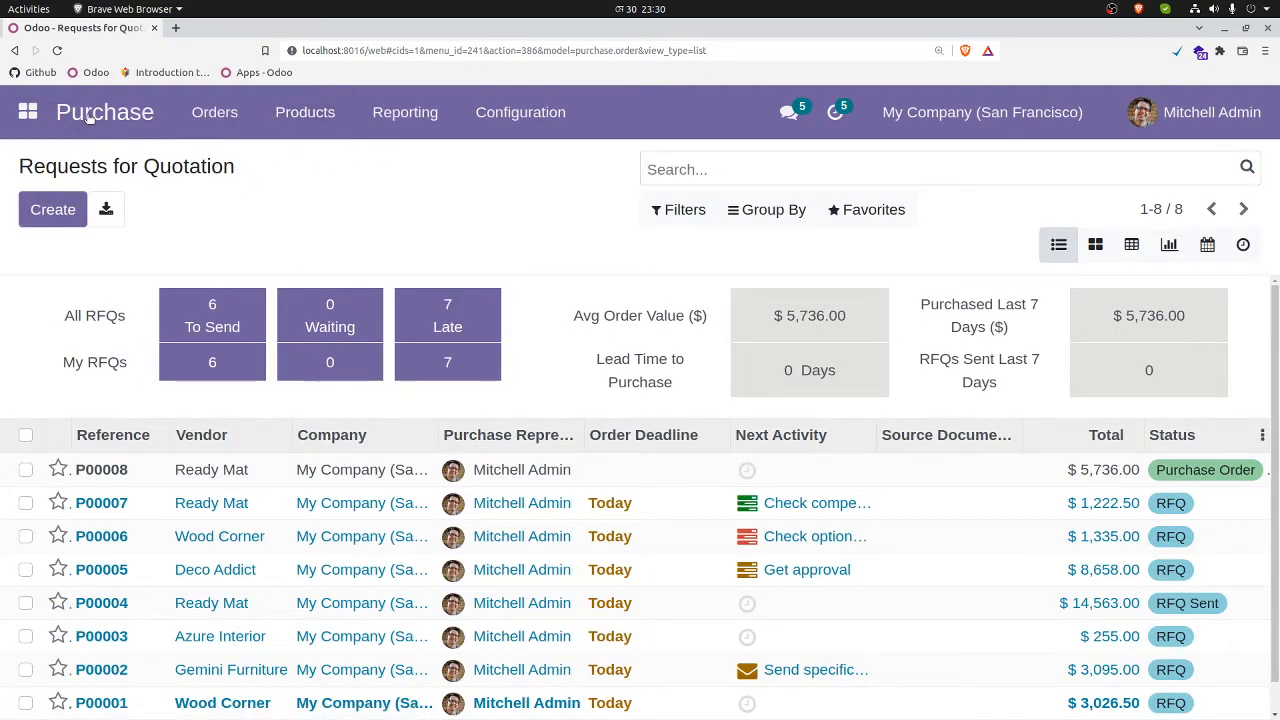
left_click(50, 209)
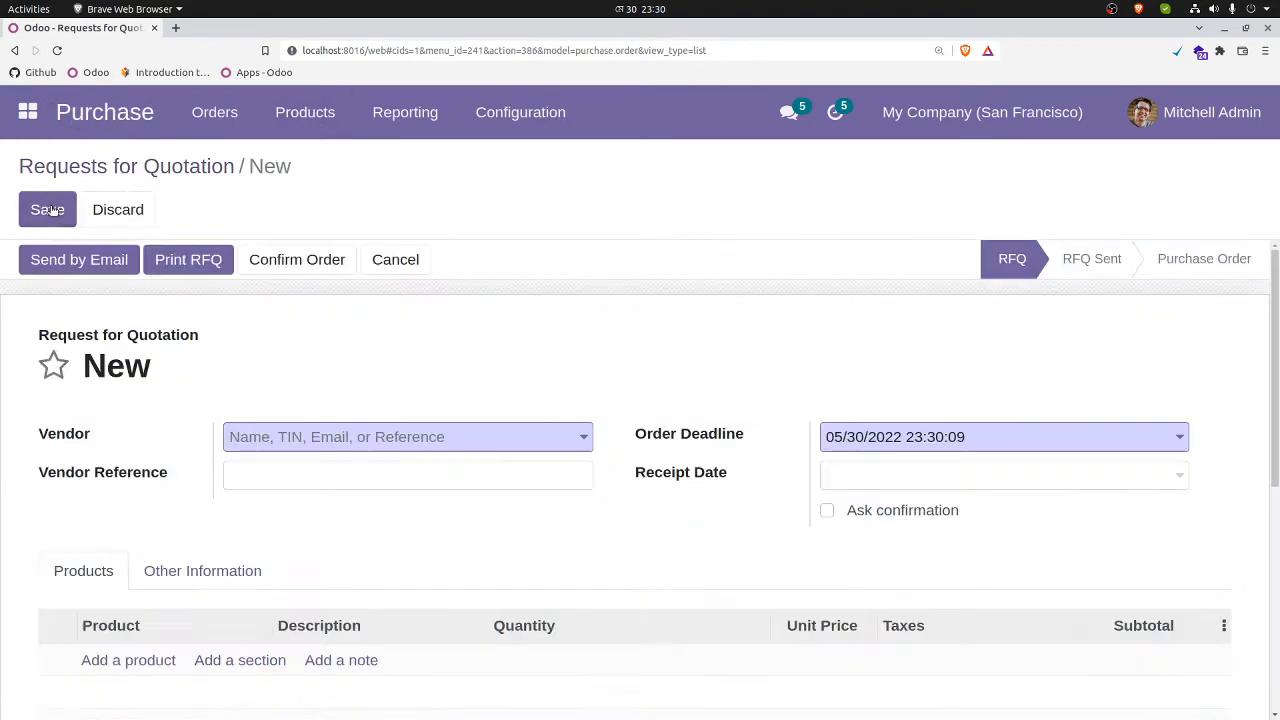
left_click(309, 437)
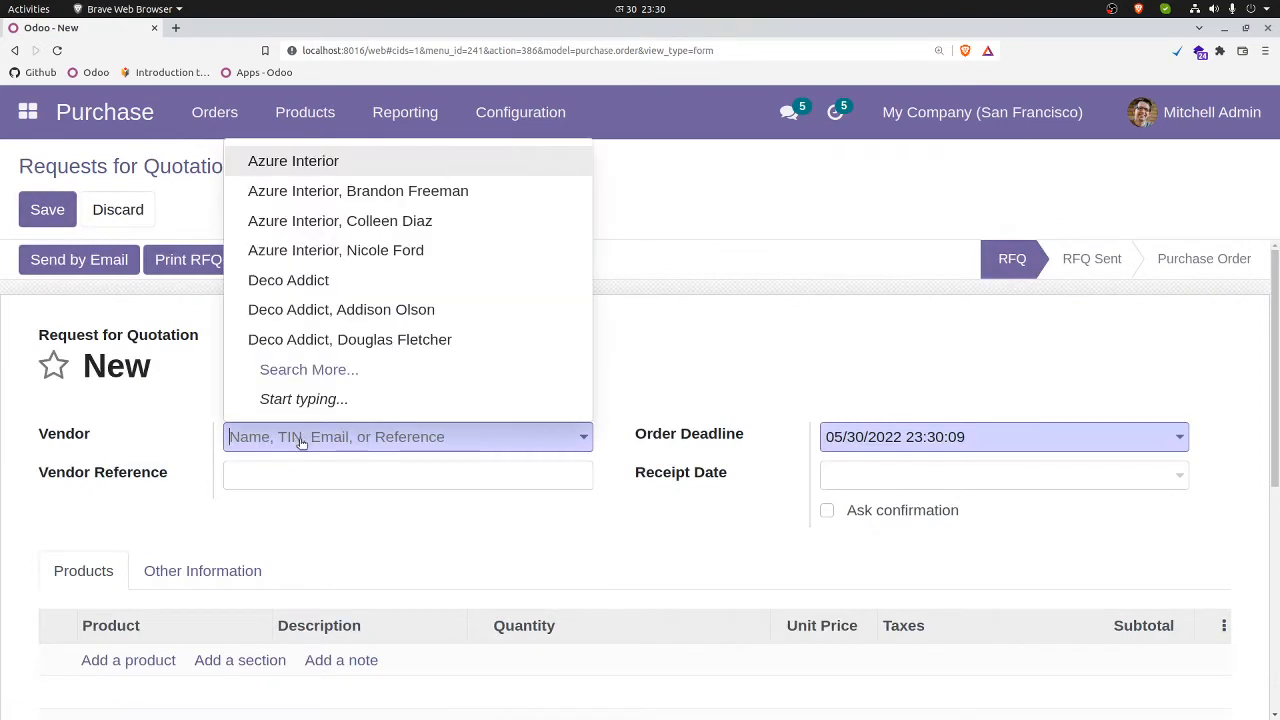
left_click(305, 163)
Step: Add an Apple product line to the request for quotation with quantity 10 and unit price 2
scroll(446, 346, "down", 2)
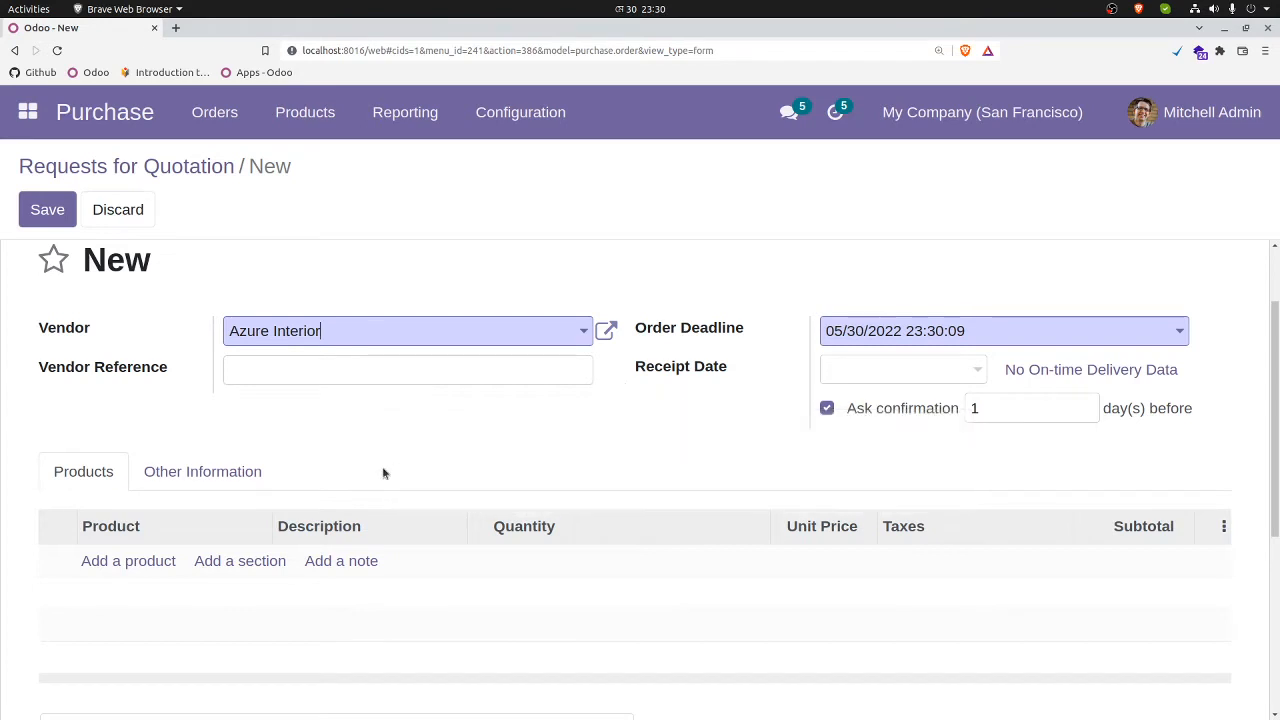
left_click(128, 561)
left_click(196, 554)
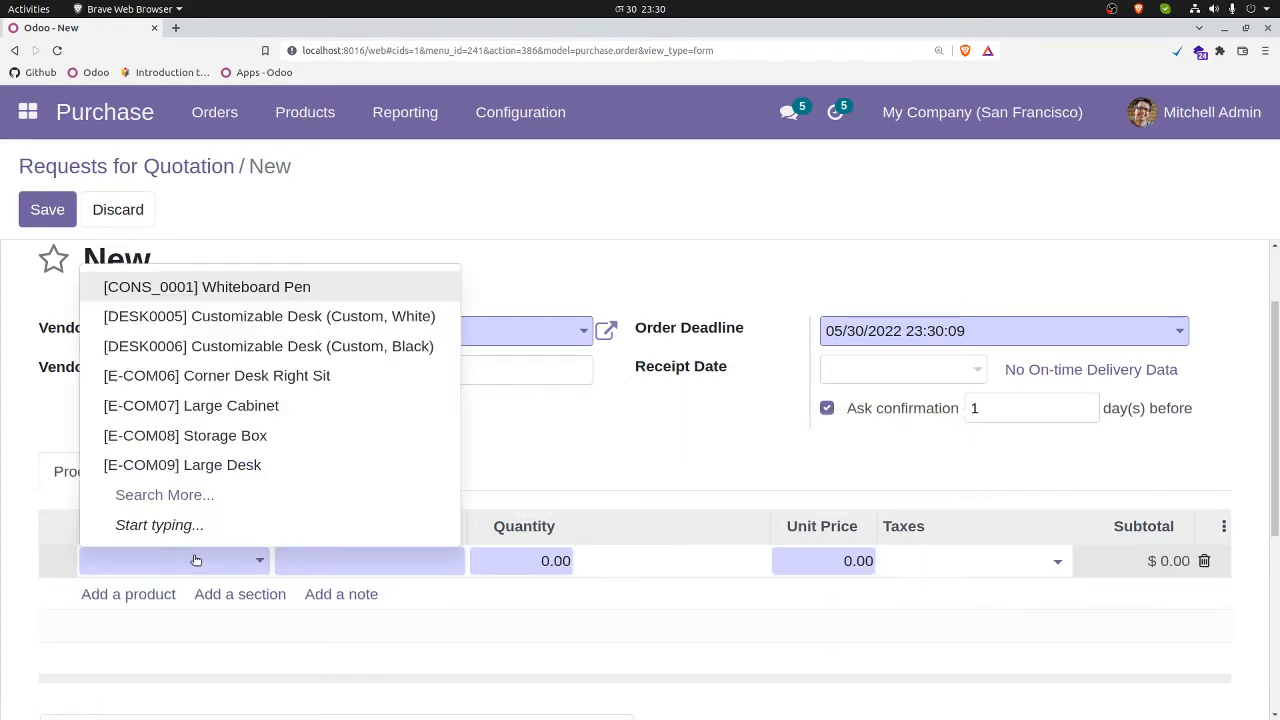
type("App")
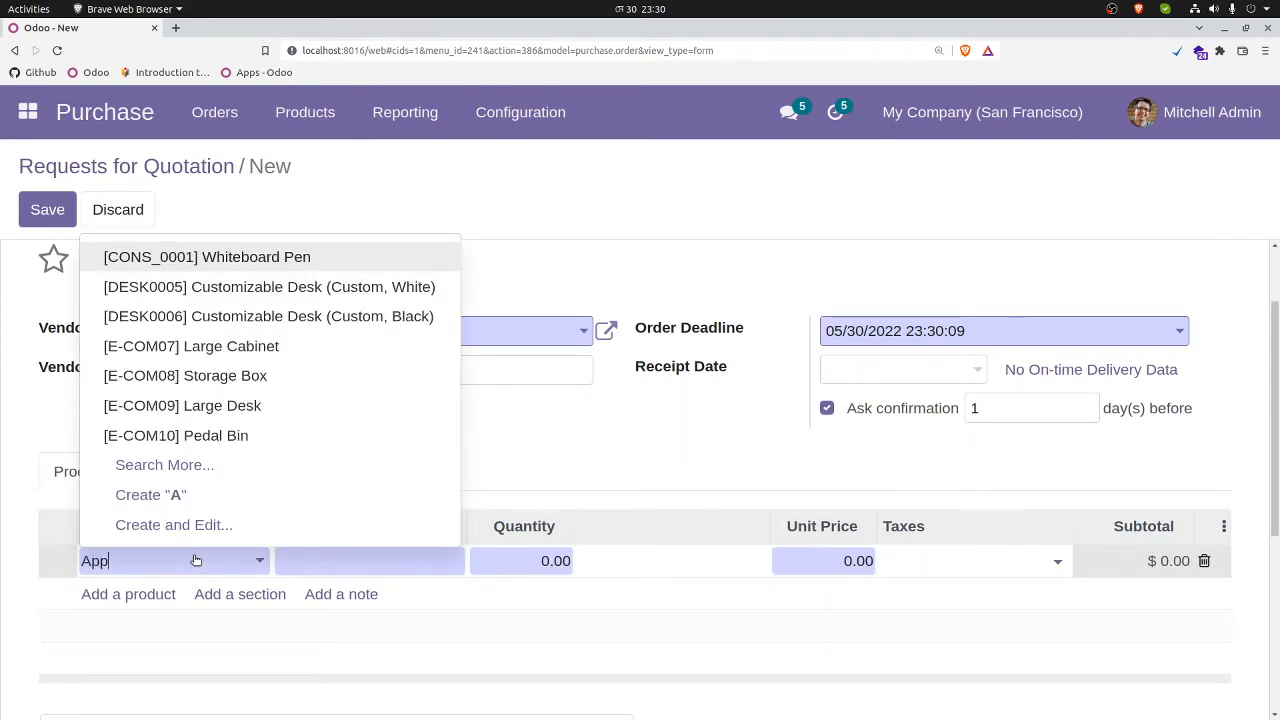
left_click(171, 600)
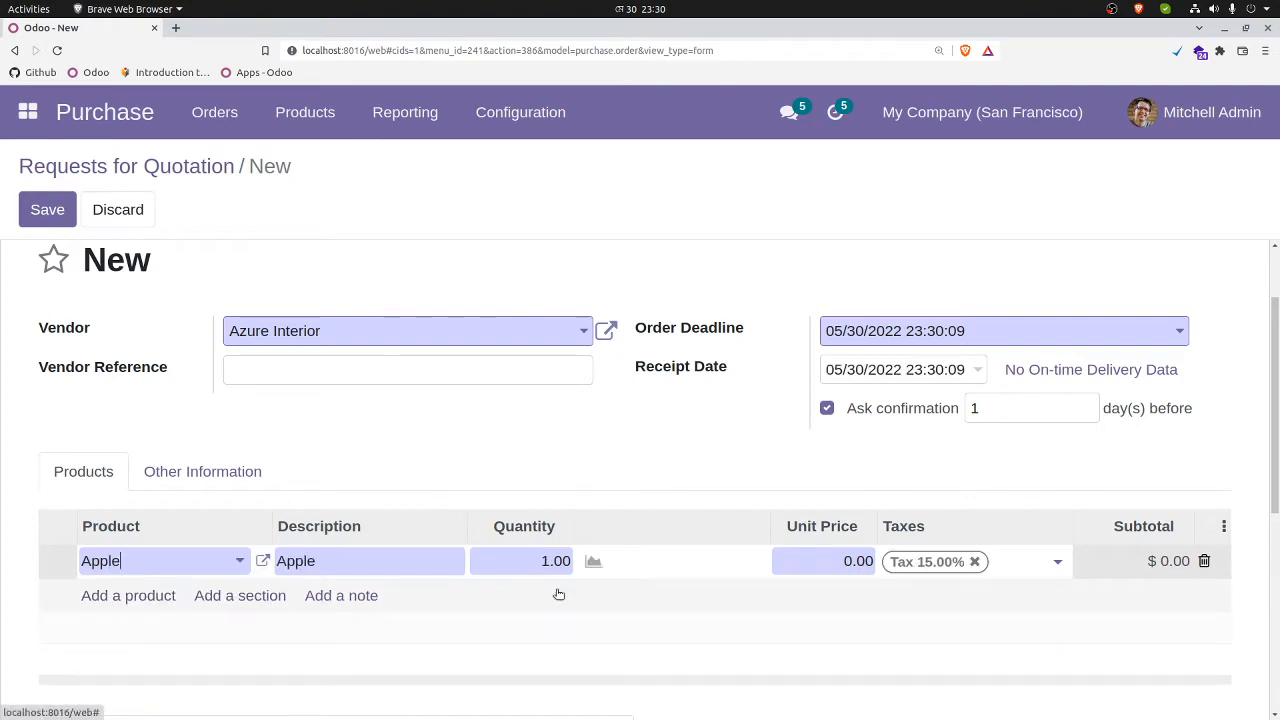
left_click(529, 561)
type("10")
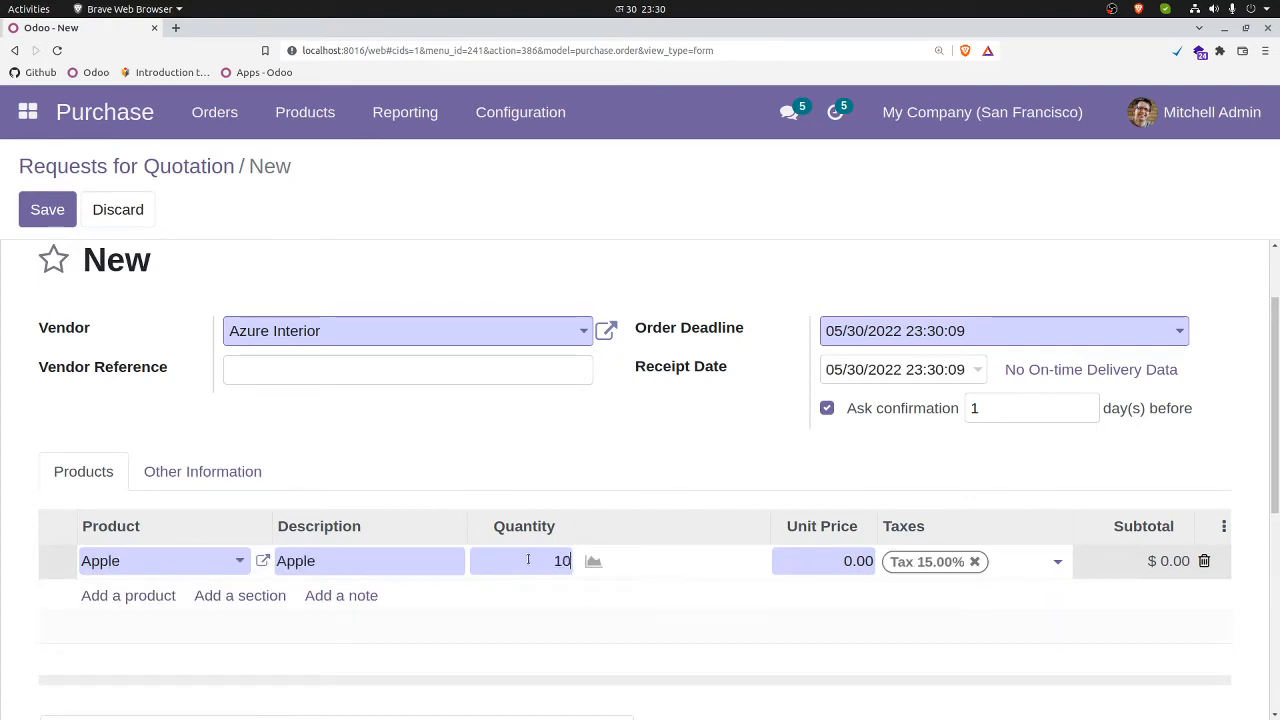
left_click(824, 563)
type("2")
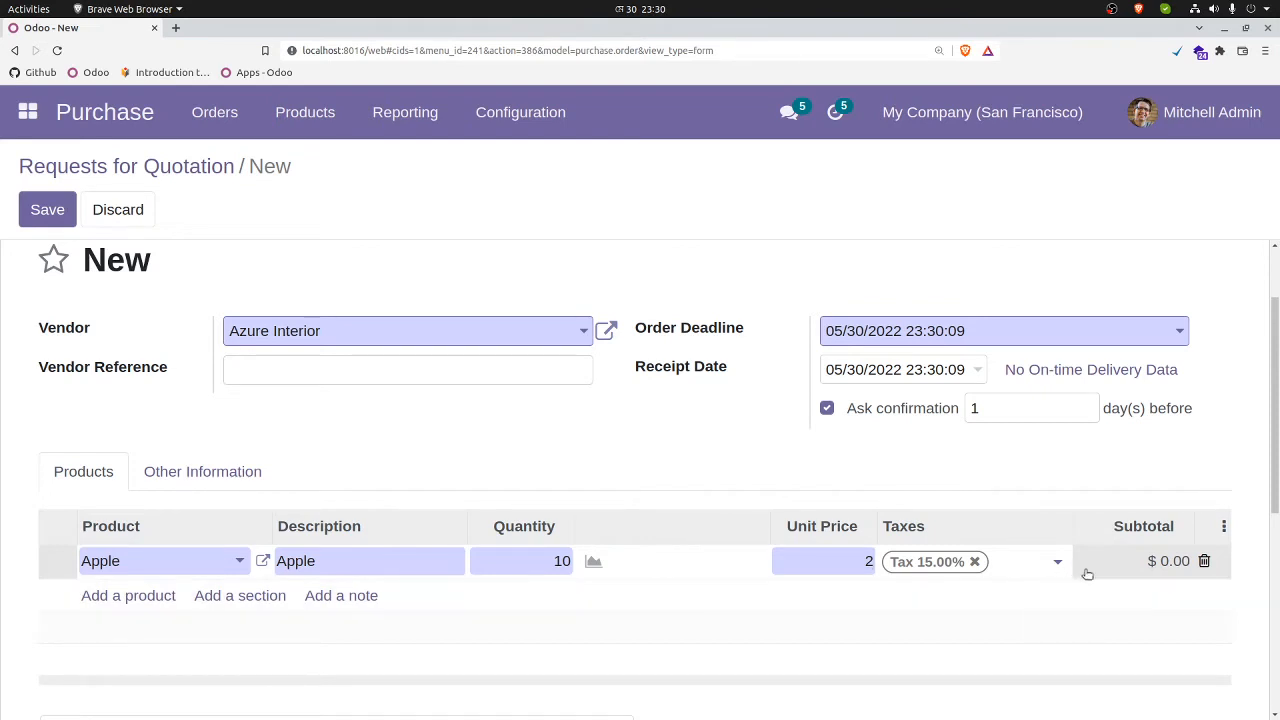
Step: Save the request for quotation and confirm it as a purchase order
left_click(481, 425)
left_click(47, 209)
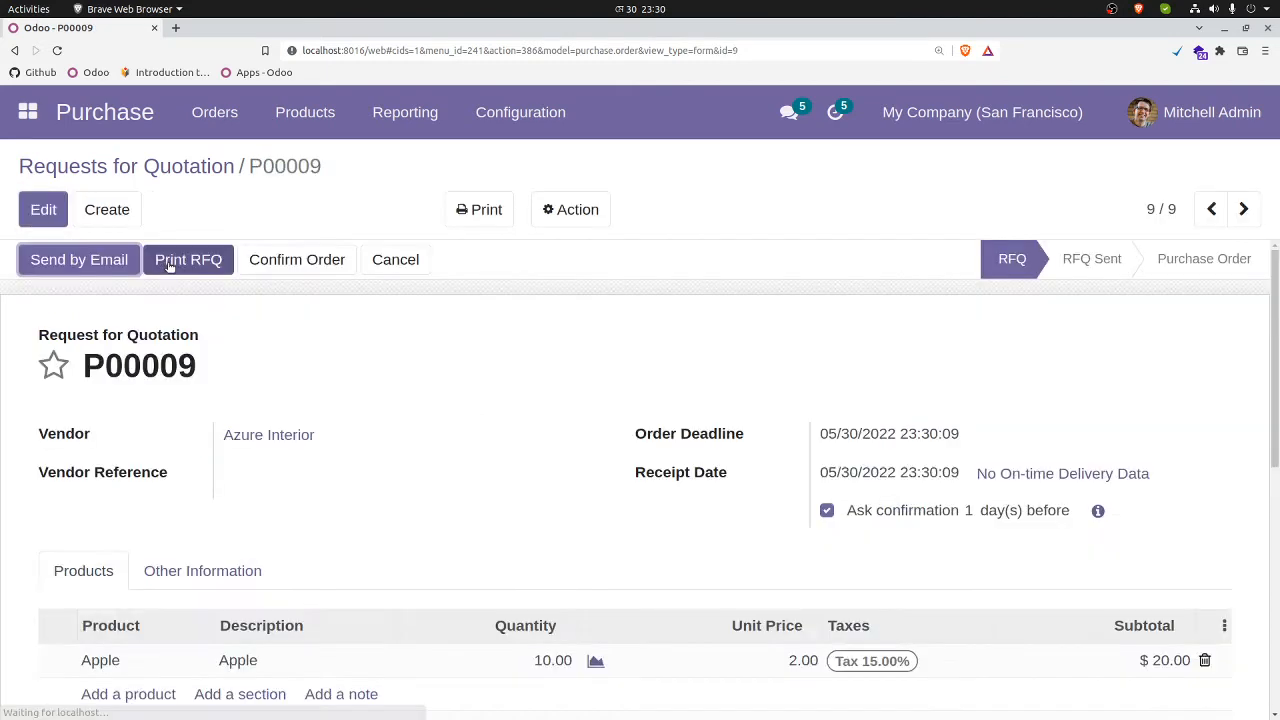
left_click(300, 265)
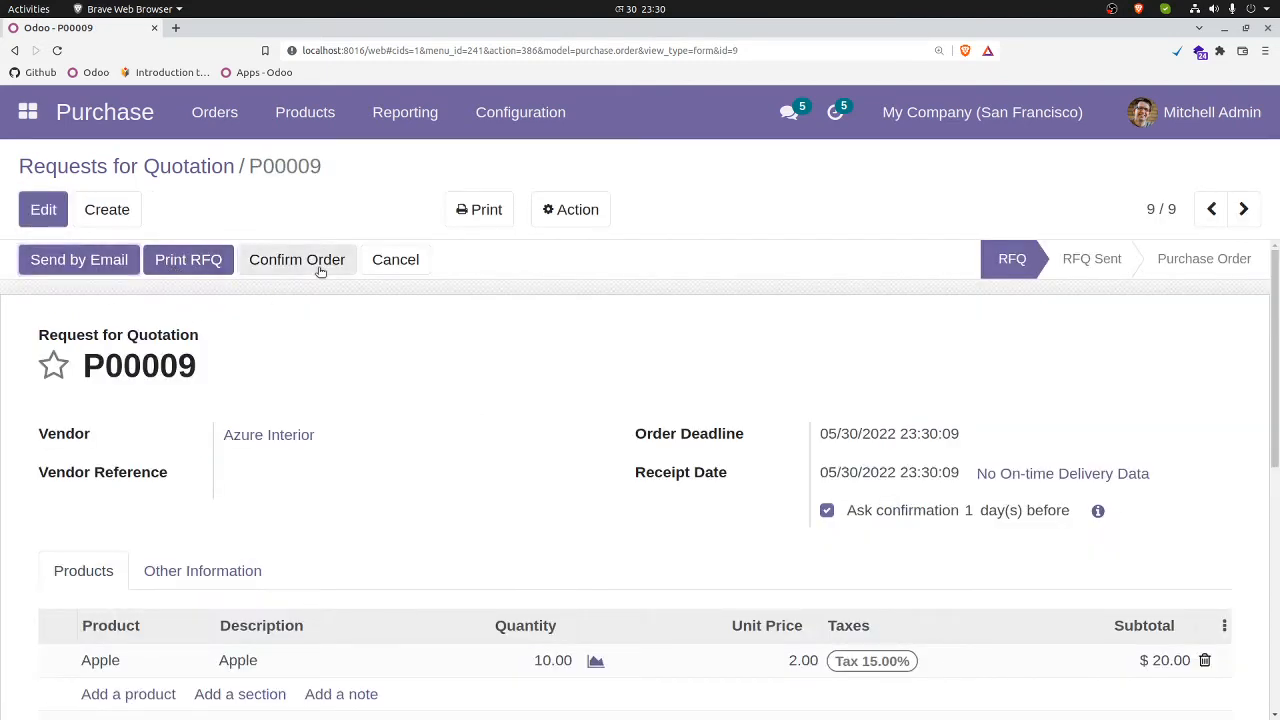
Step: Start receiving the ordered products and open the detailed operations of the receipt's Apple line
left_click(91, 260)
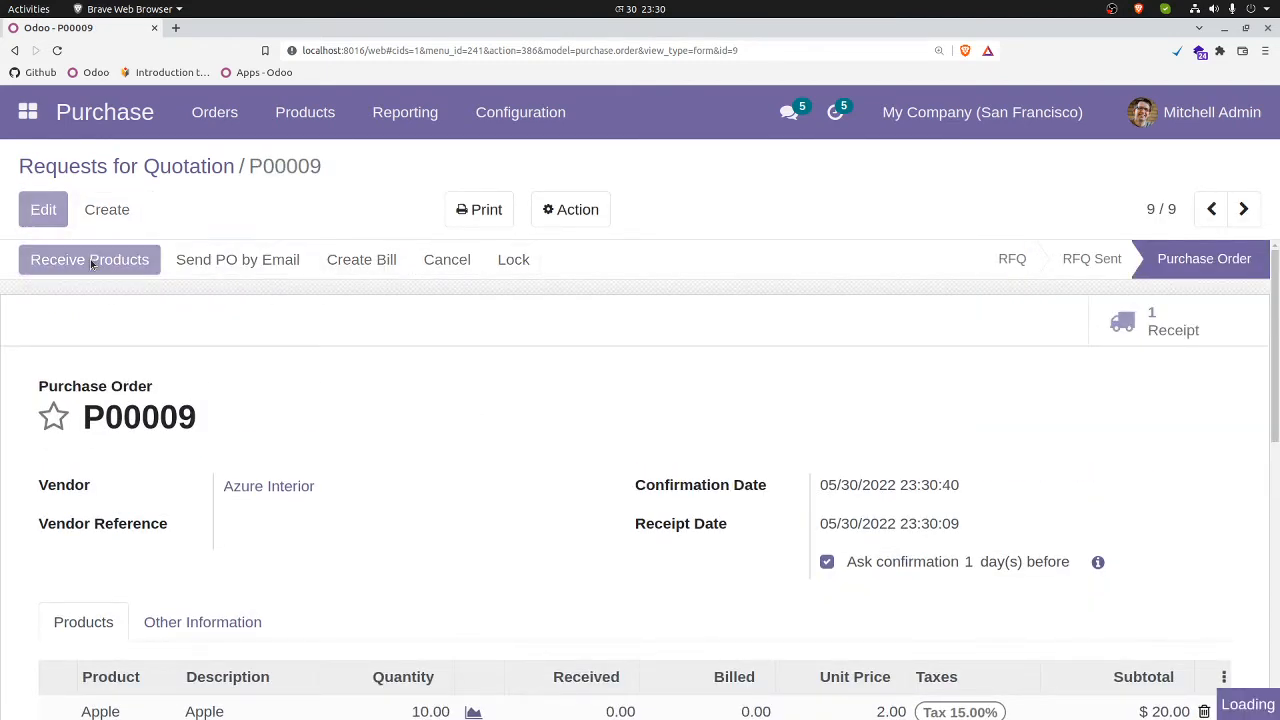
scroll(85, 306, "down", 2)
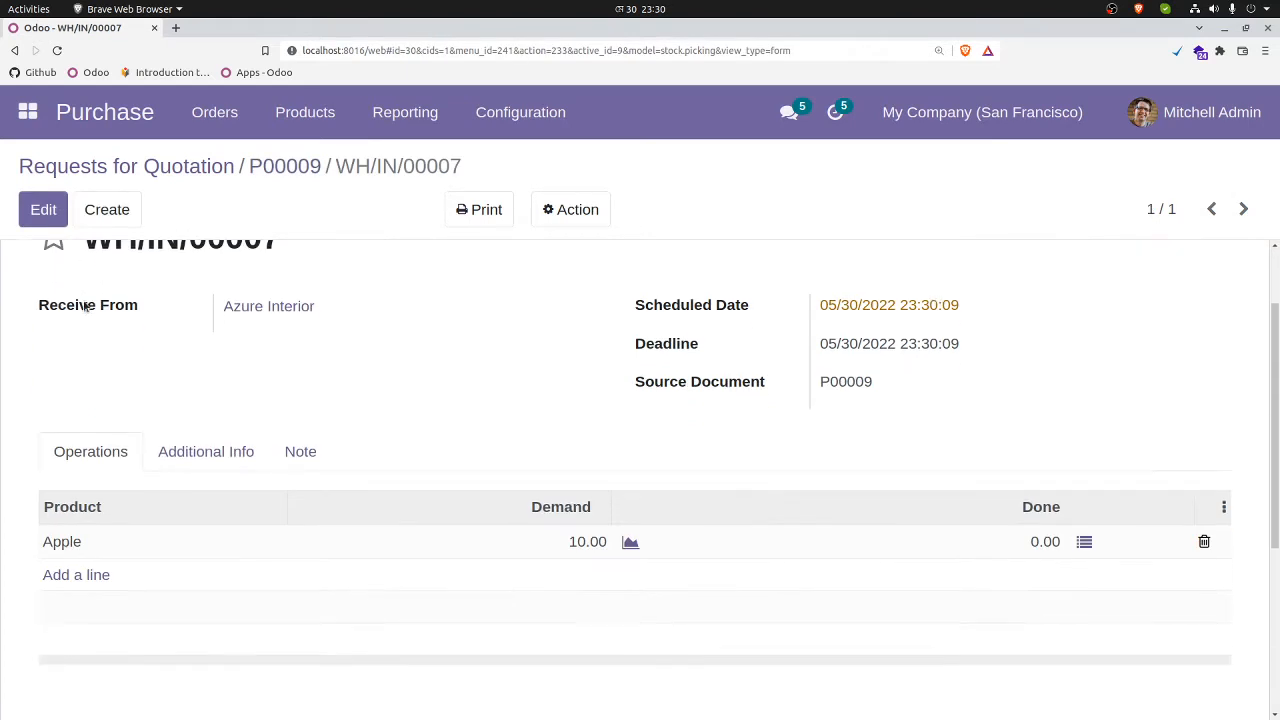
scroll(95, 275, "up", 1)
scroll(77, 306, "up", 1)
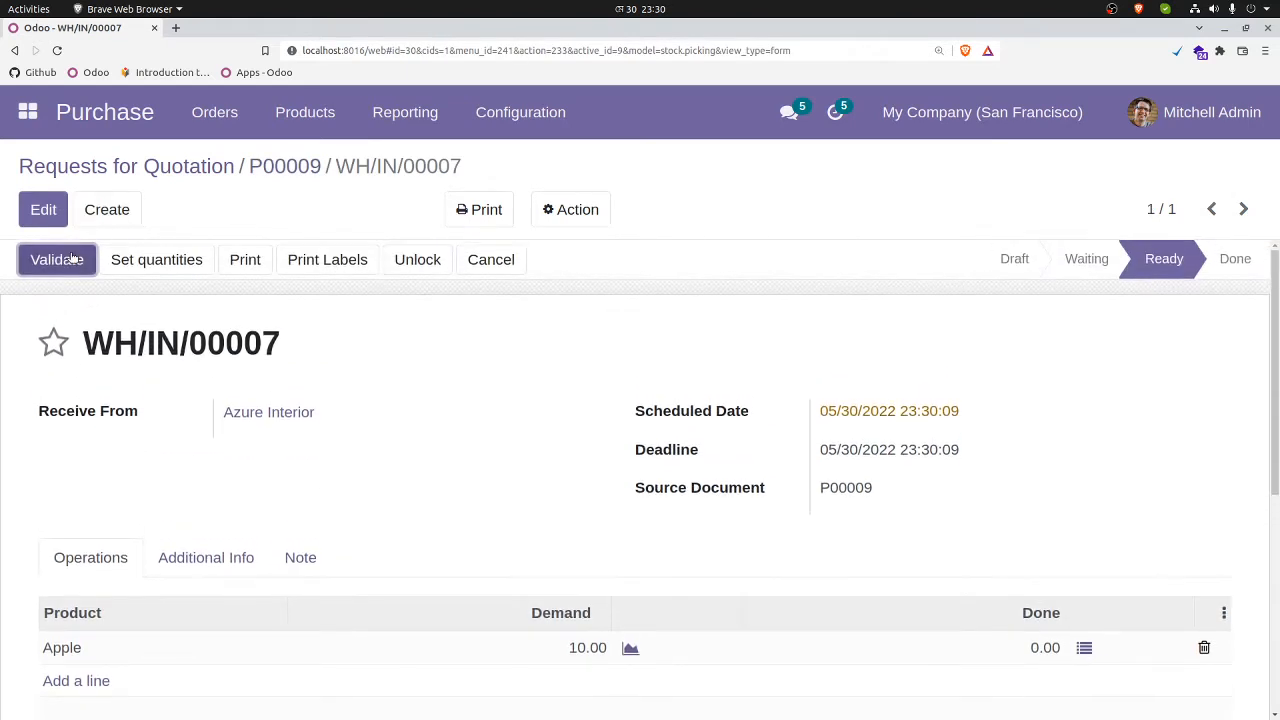
scroll(1072, 652, "down", 2)
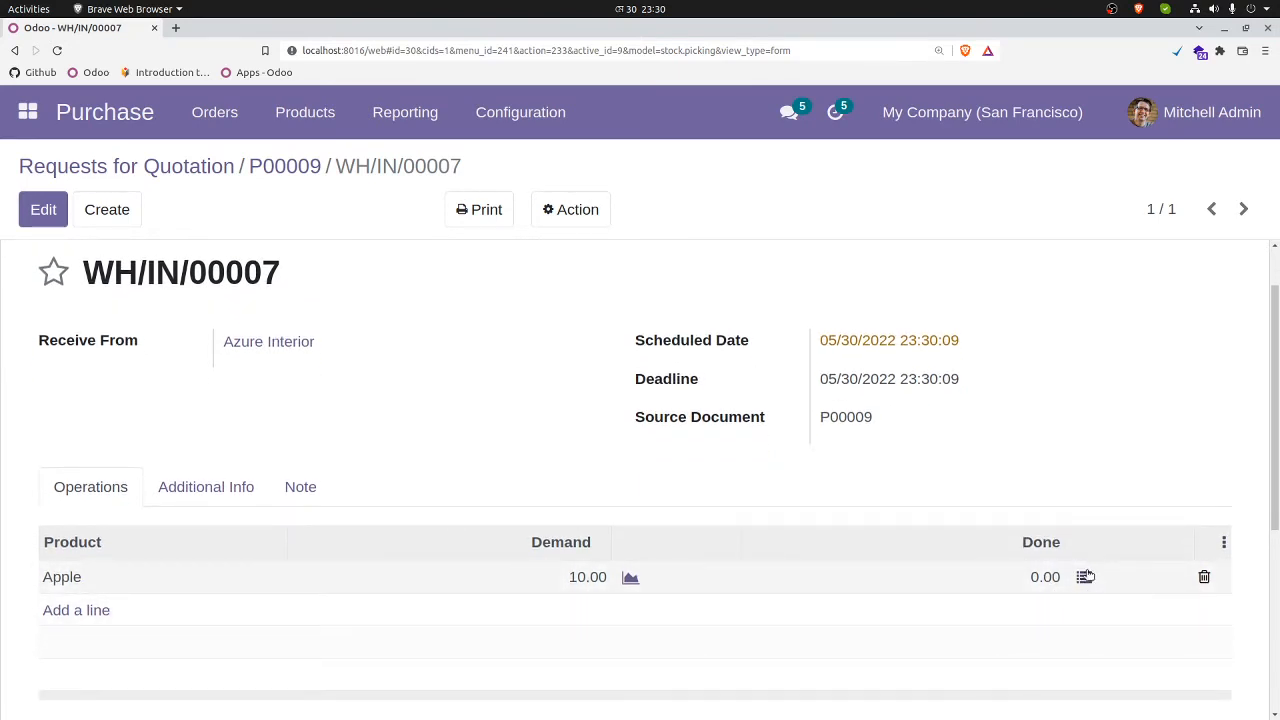
left_click(1084, 578)
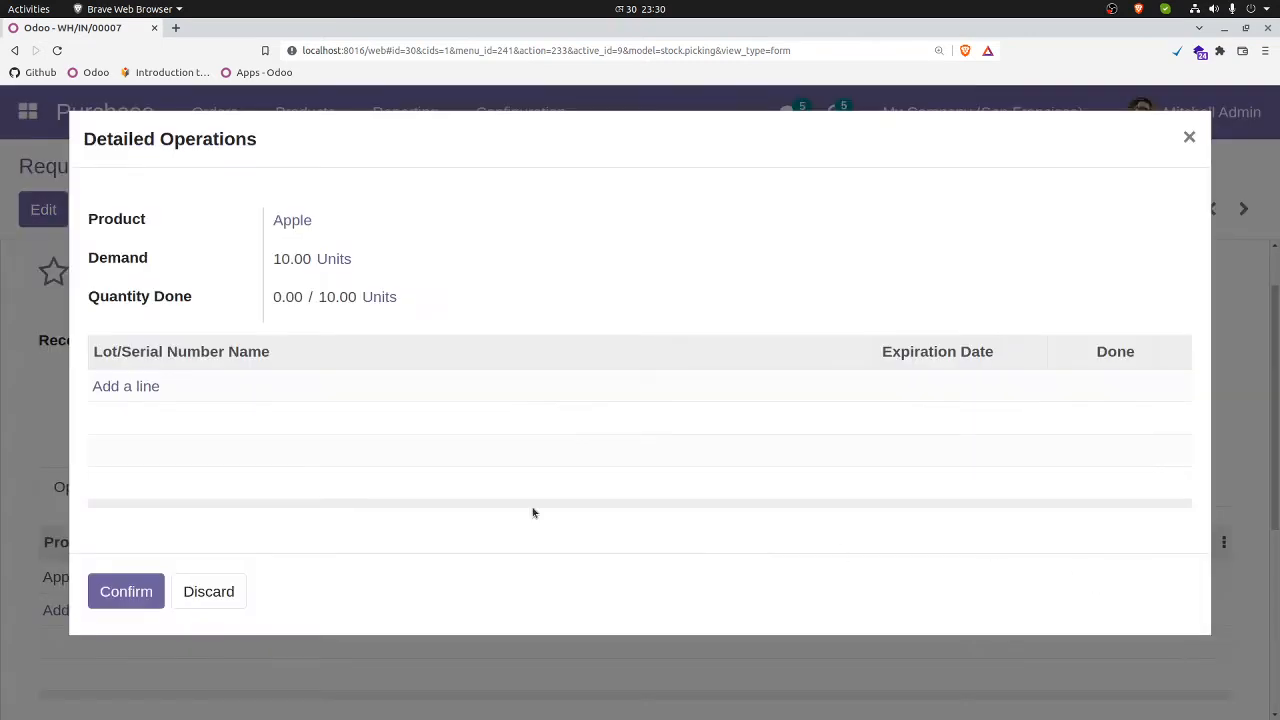
Step: Add lot A-001 with 10 units done to the Apple operation and validate the receipt
left_click(125, 387)
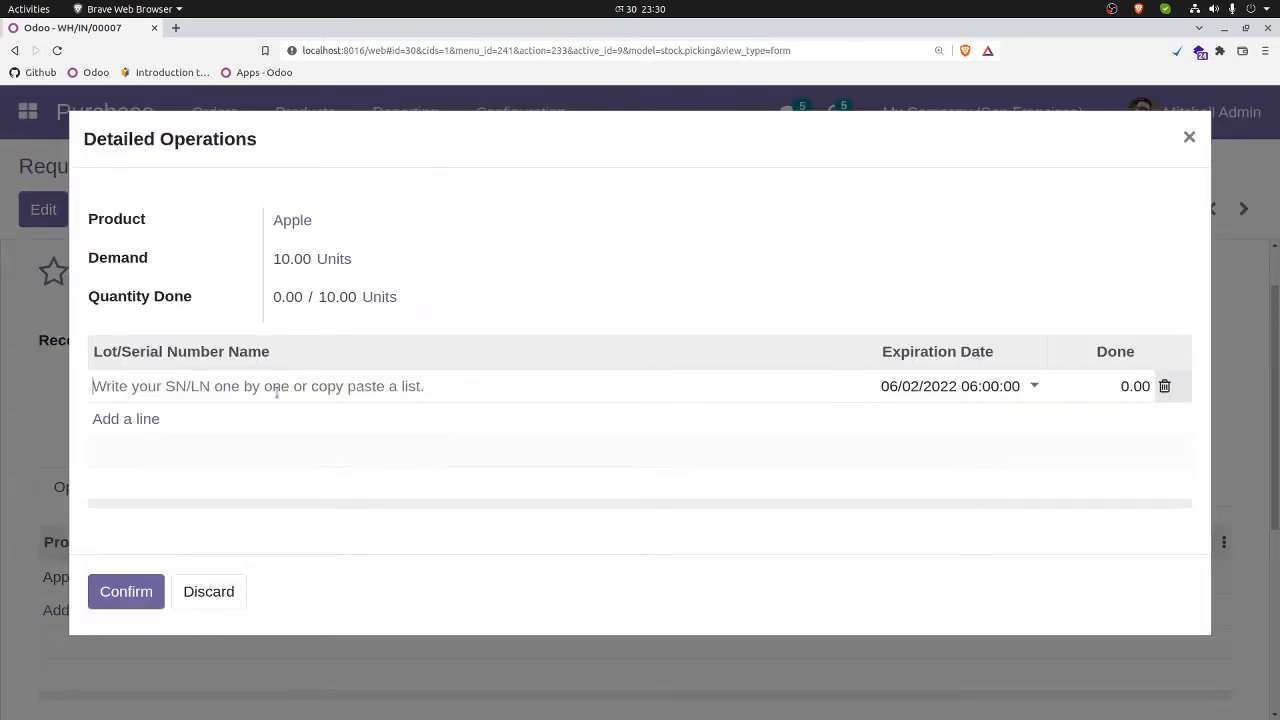
type("A-001")
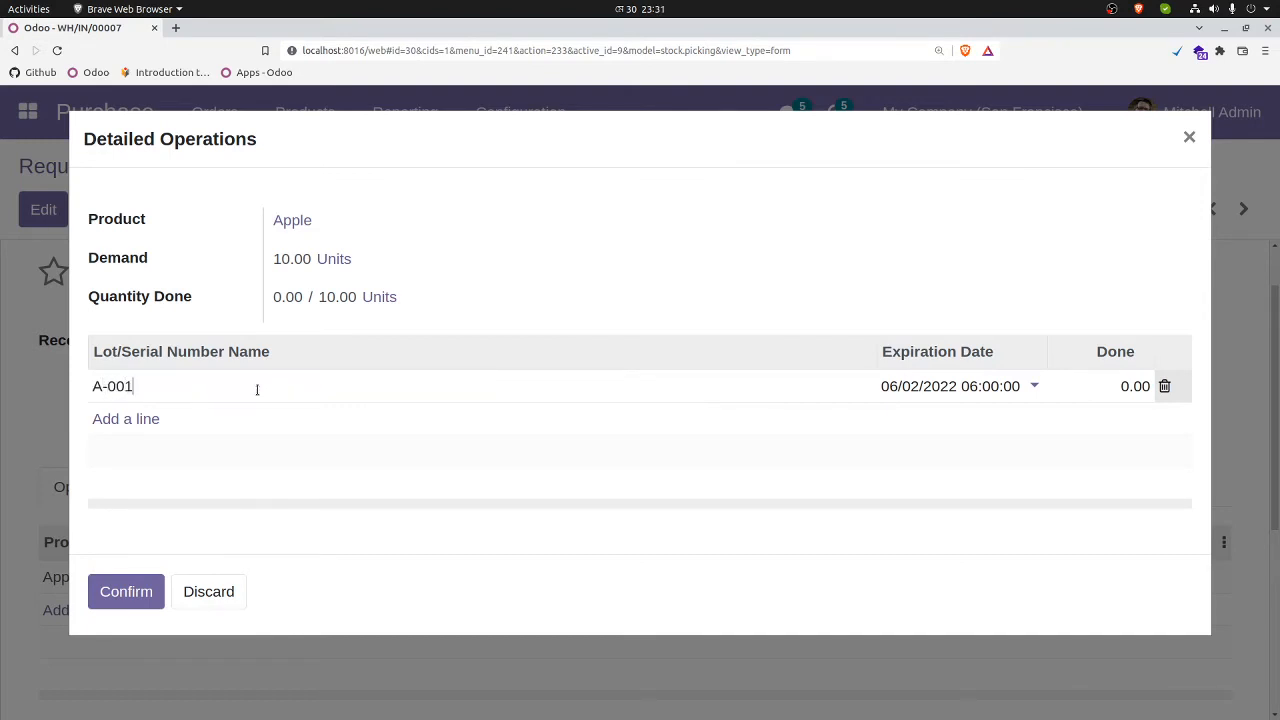
left_click(1113, 386)
type("10")
left_click(126, 594)
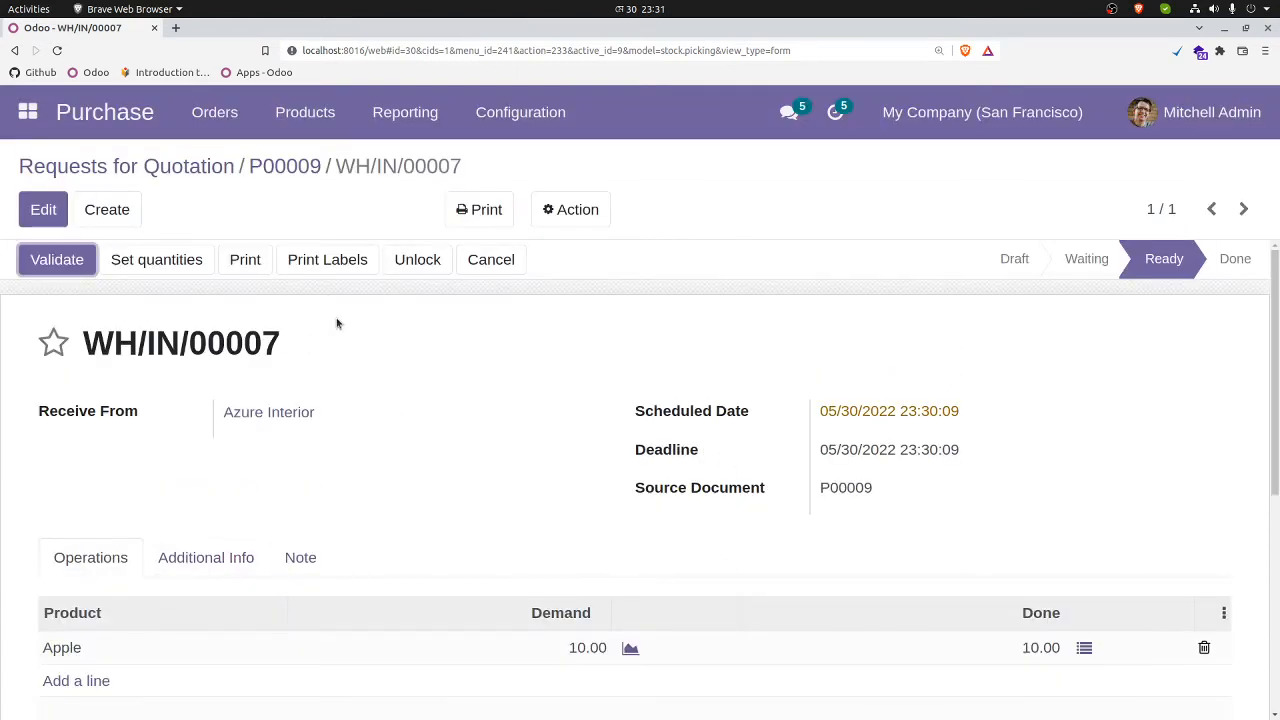
left_click(60, 258)
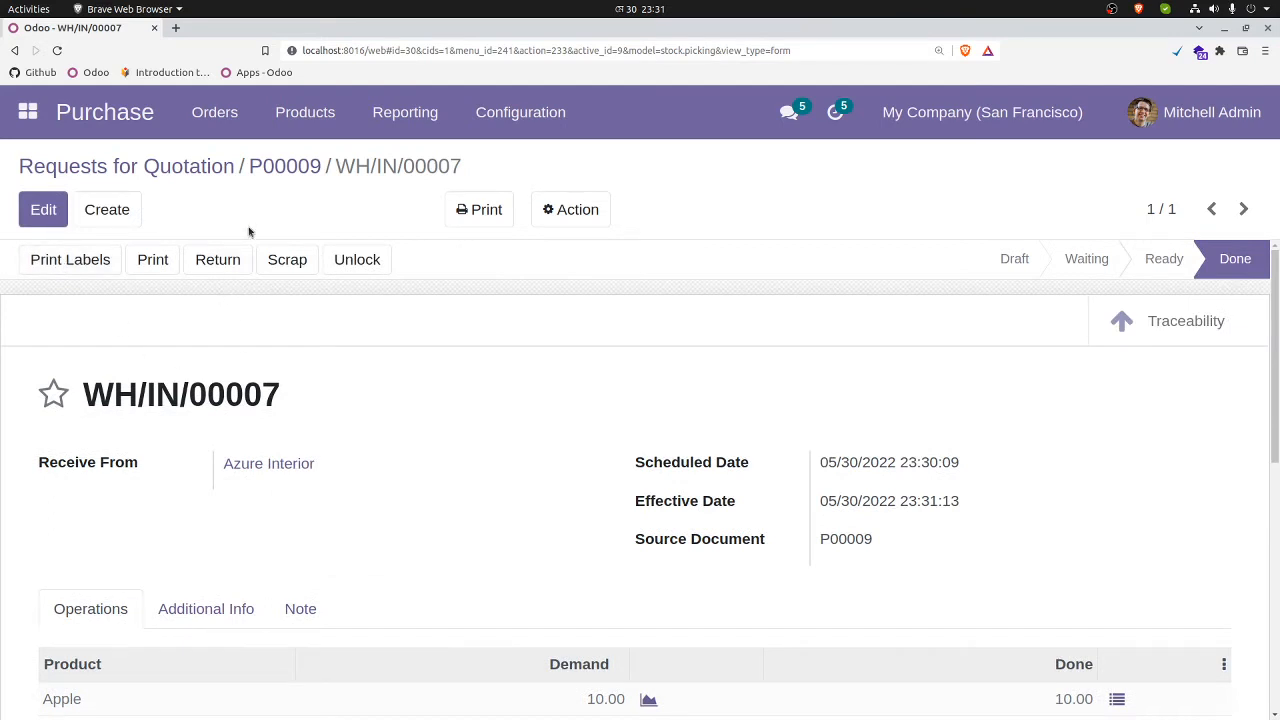
Step: Open the Apple product from the Purchase product list and check its on-hand and purchased quantities
left_click(312, 118)
left_click(311, 158)
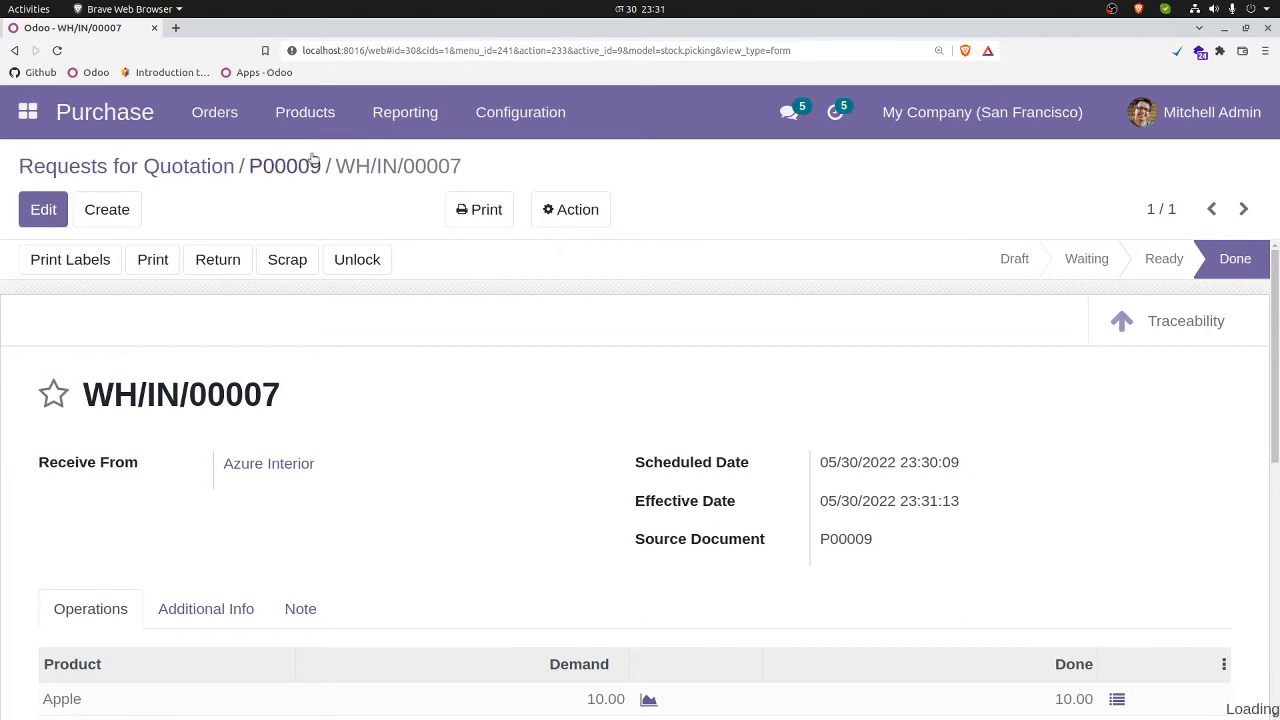
left_click(655, 304)
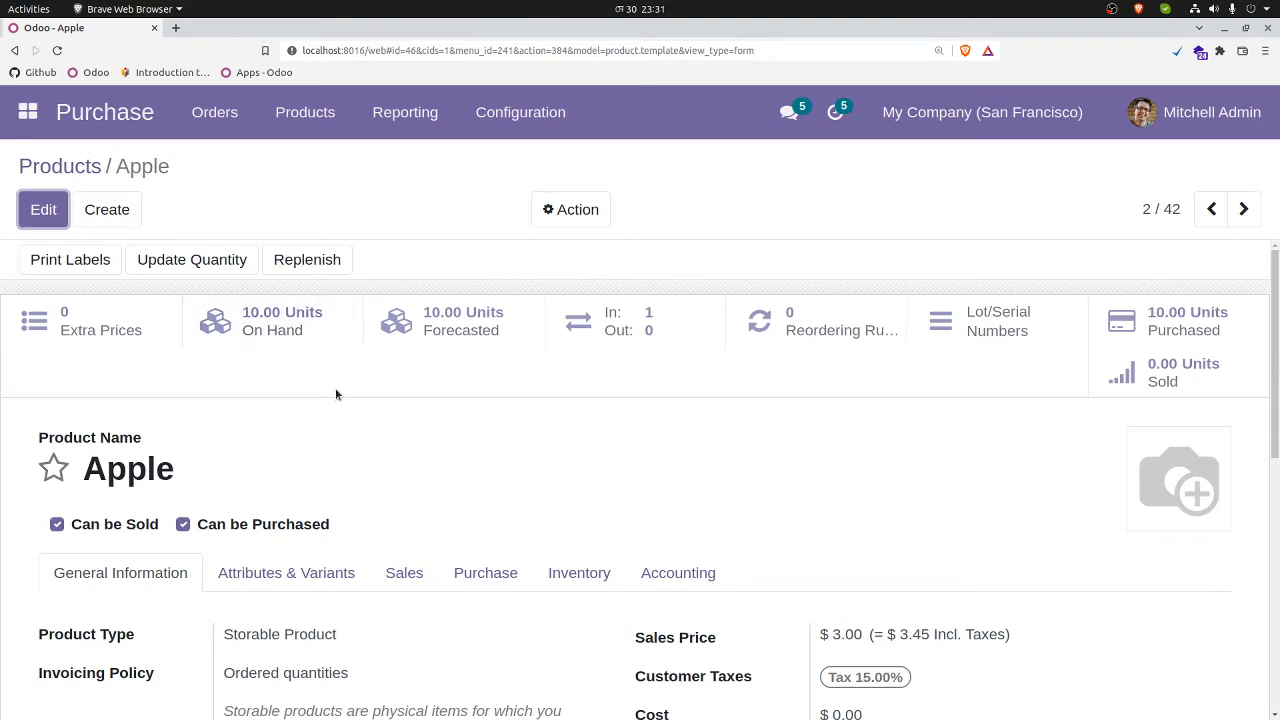
scroll(337, 392, "down", 3)
scroll(359, 453, "up", 3)
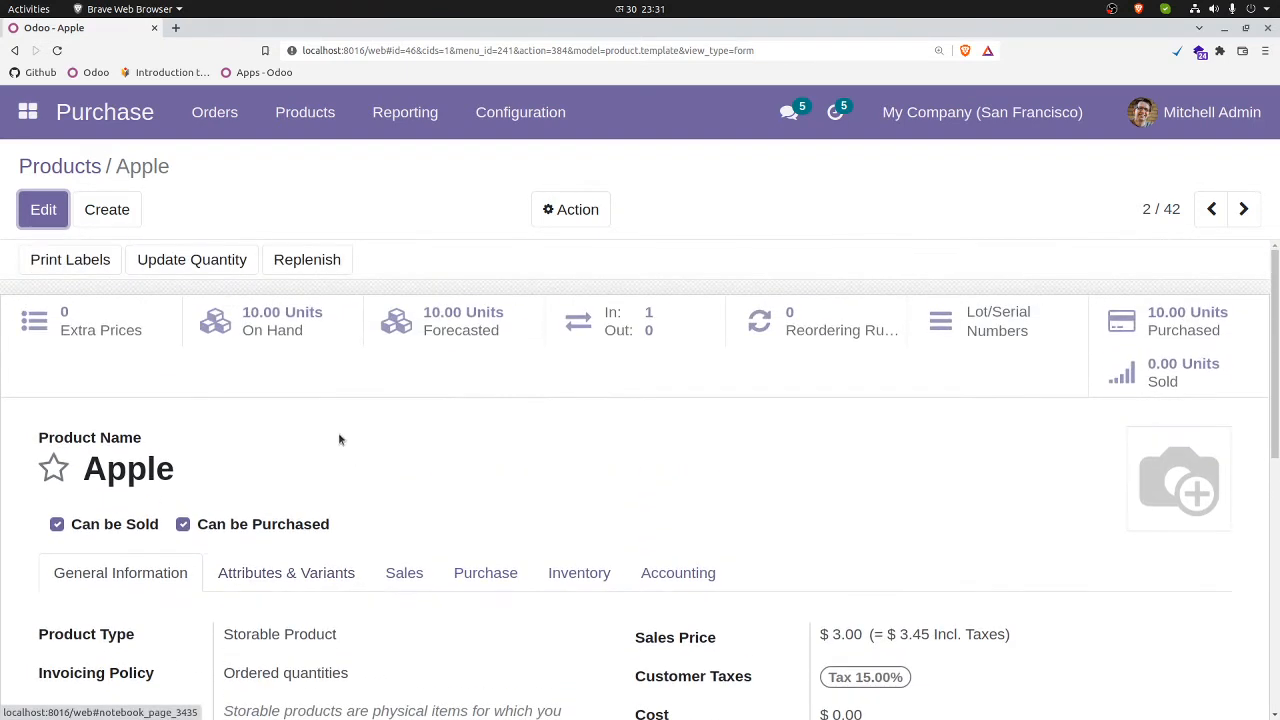
Step: Switch to the Point of Sale app and start creating a new point of sale from the list view
left_click(28, 112)
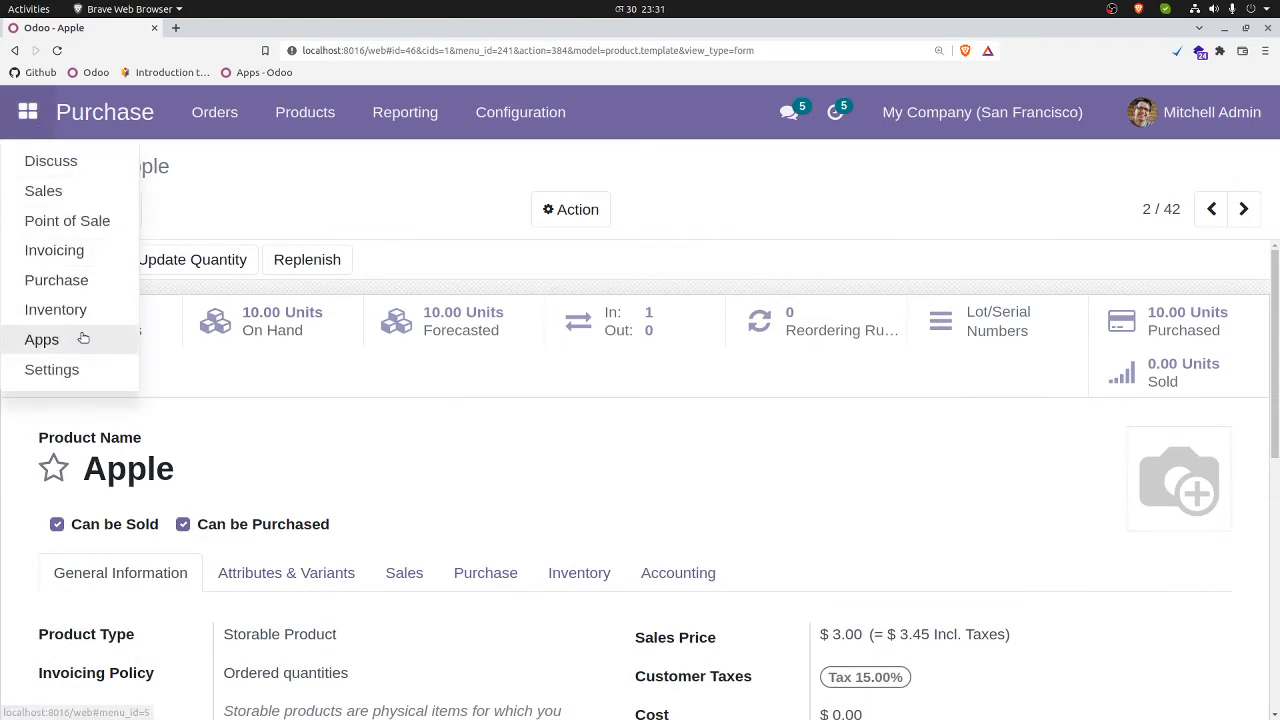
left_click(88, 222)
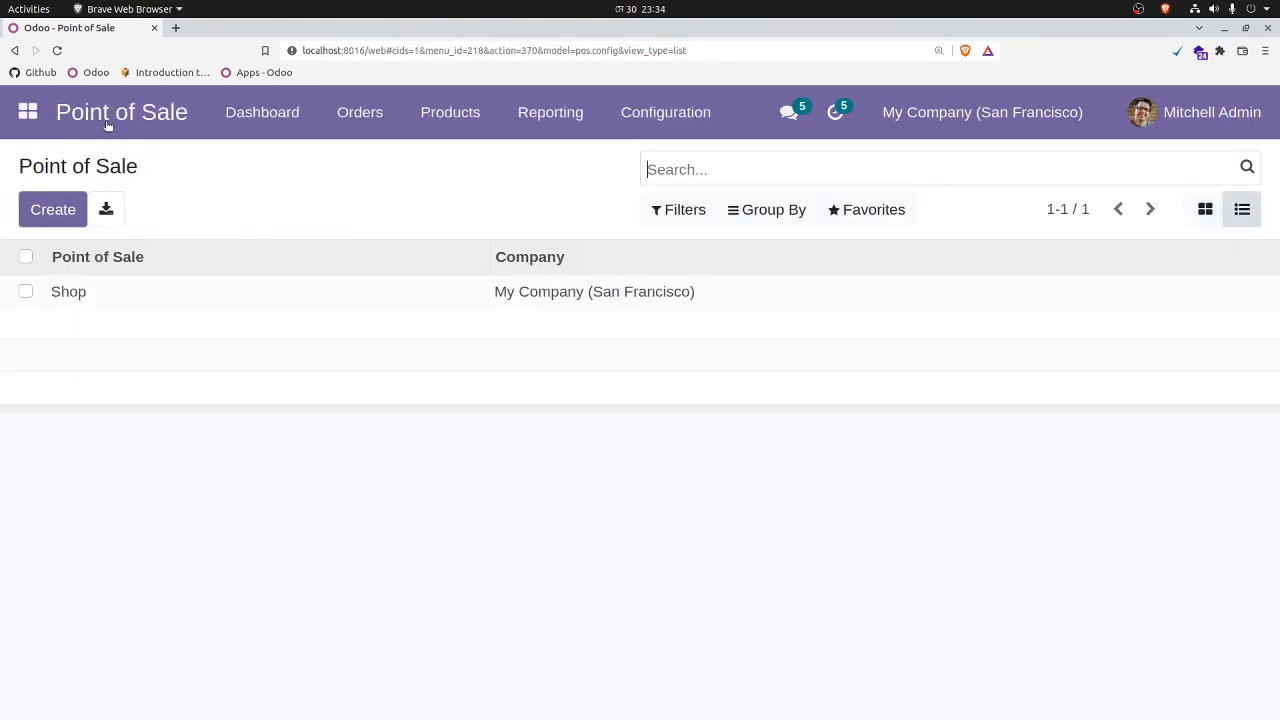
left_click(112, 126)
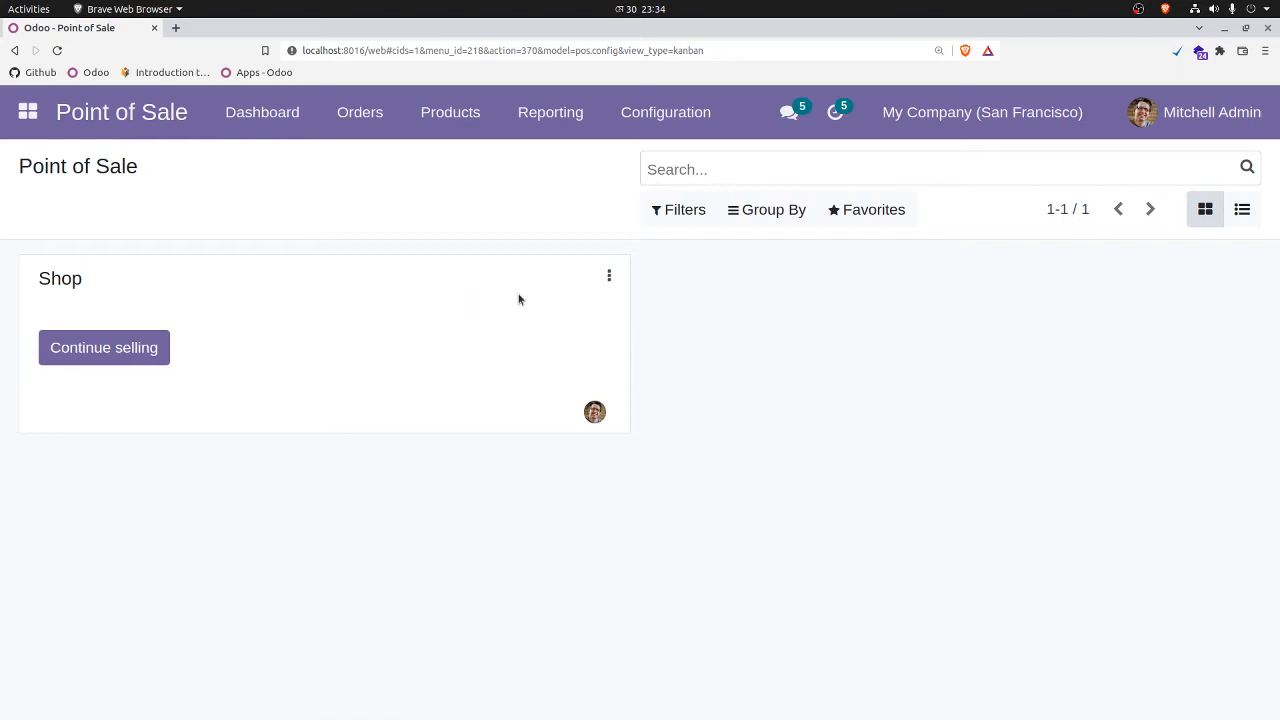
left_click(1246, 211)
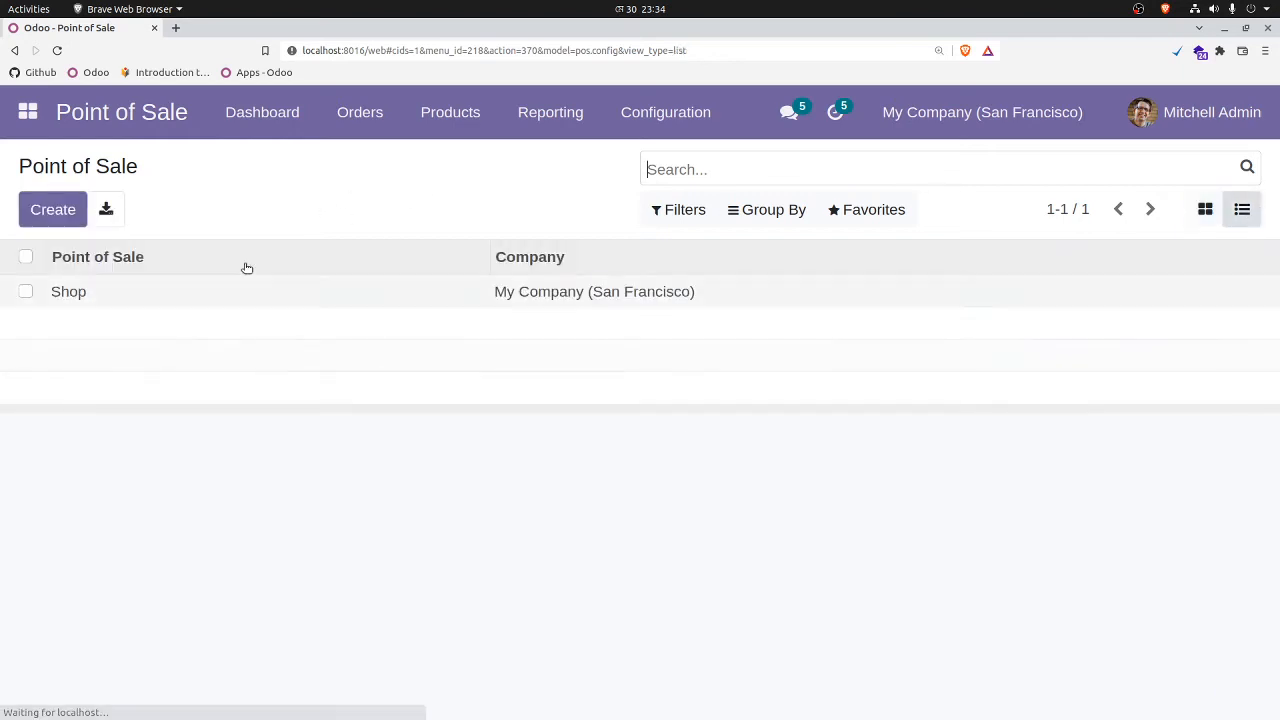
left_click(50, 212)
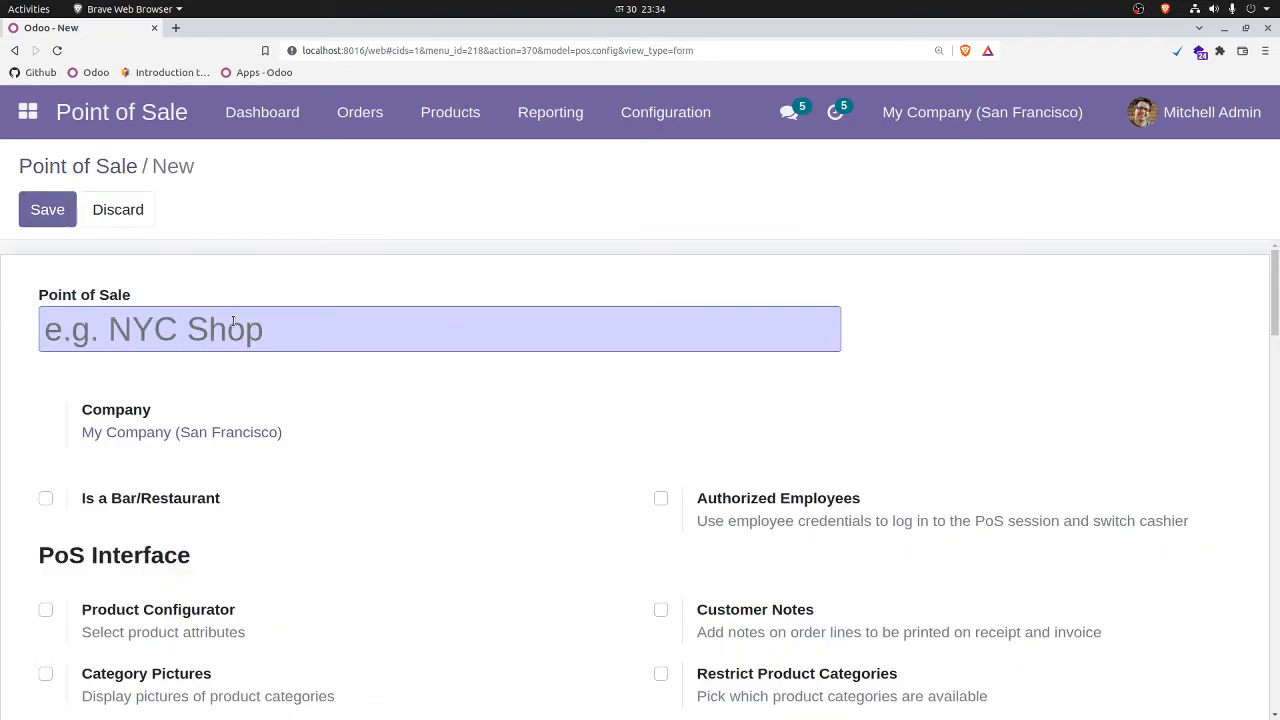
Step: Name the new point of sale Apple Shop and save it
type("A")
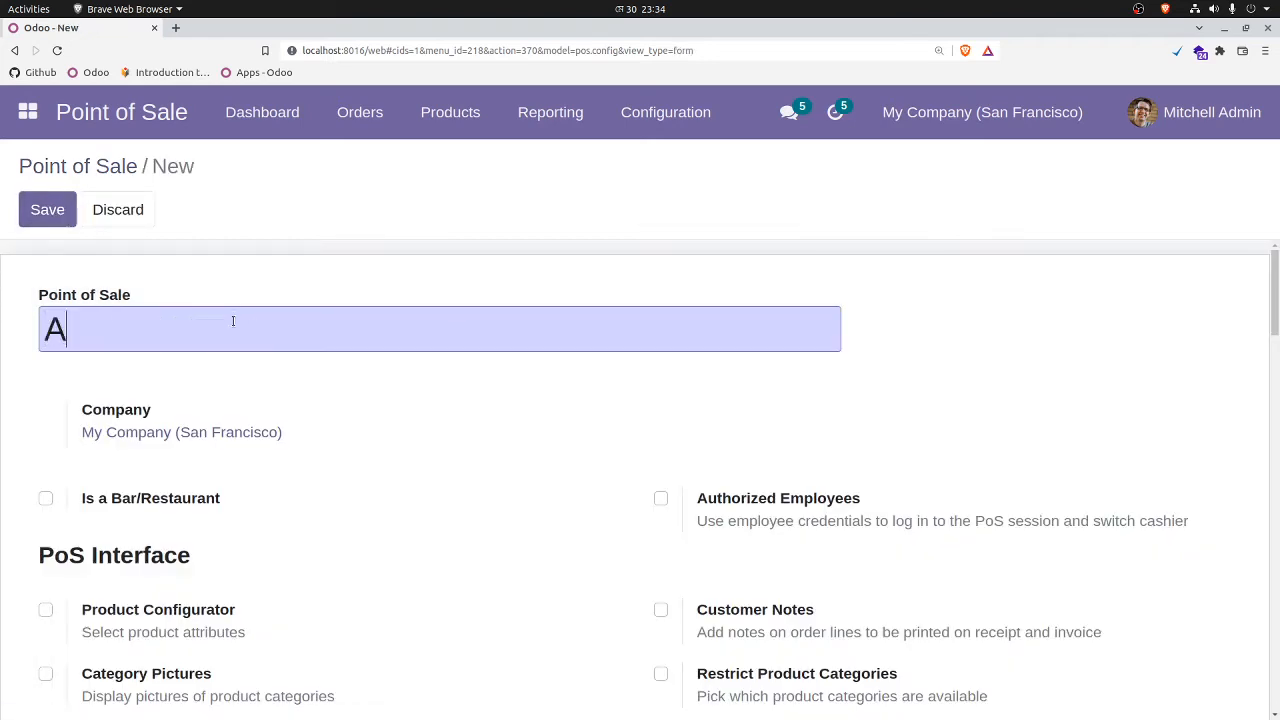
type("pple Shop")
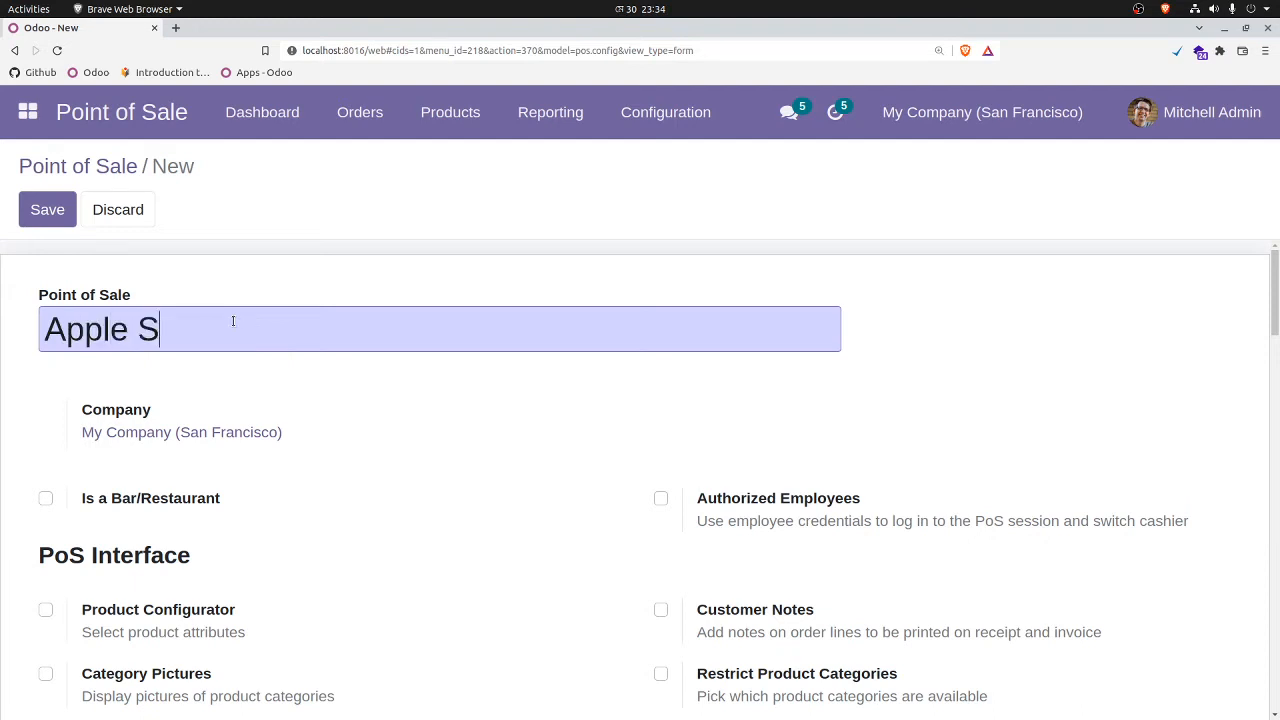
left_click(47, 209)
key("alt+c")
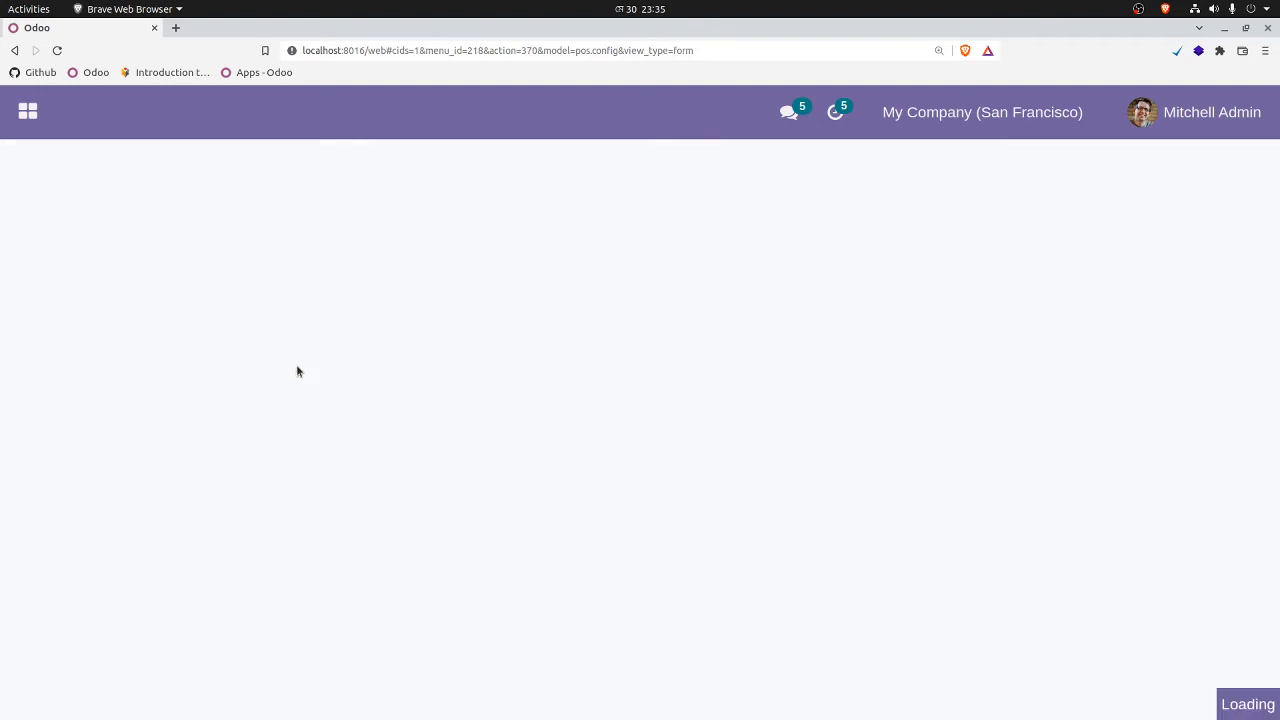
Step: Return to the Point of Sale dashboard and open a new Apple Shop session with 0 opening cash
left_click(94, 166)
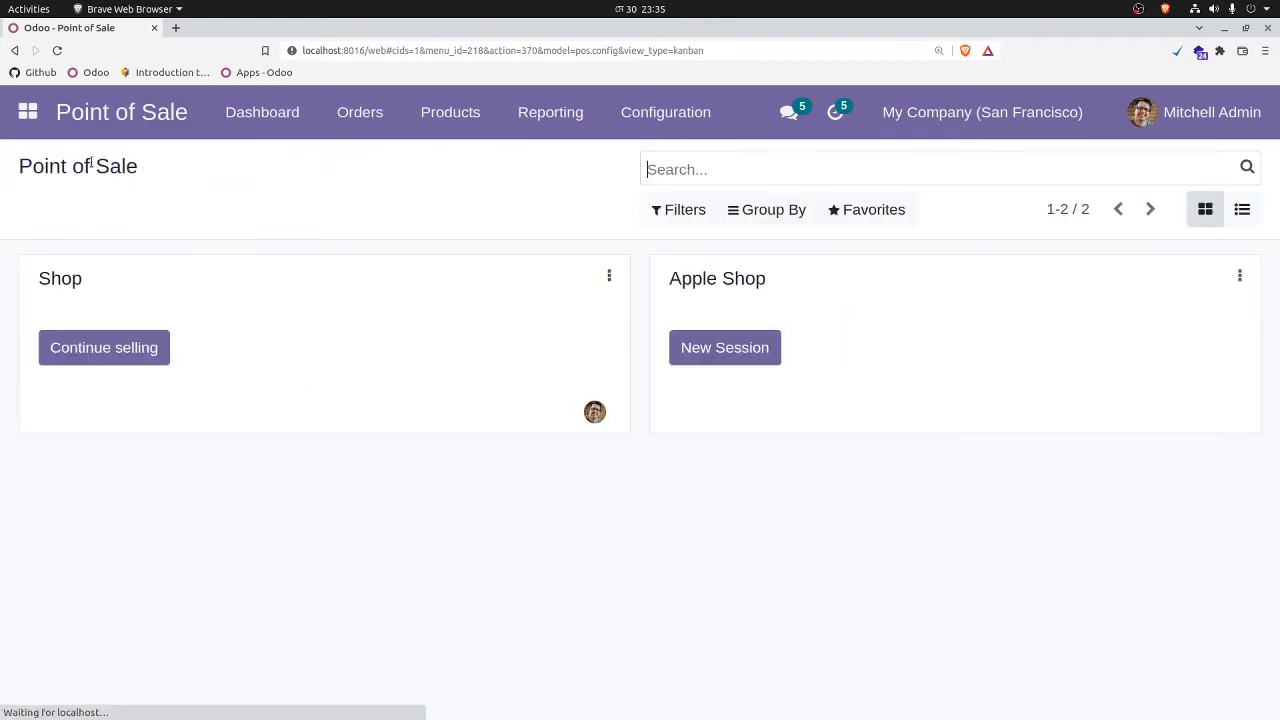
left_click(740, 352)
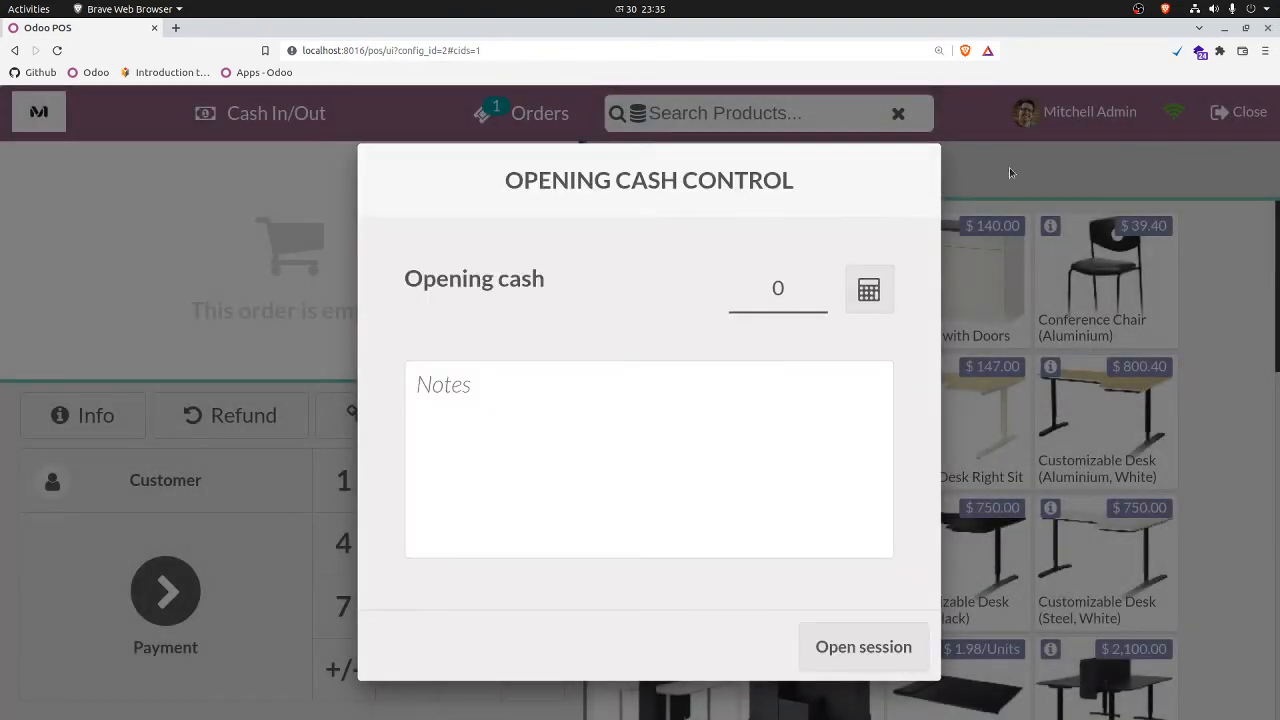
left_click(846, 646)
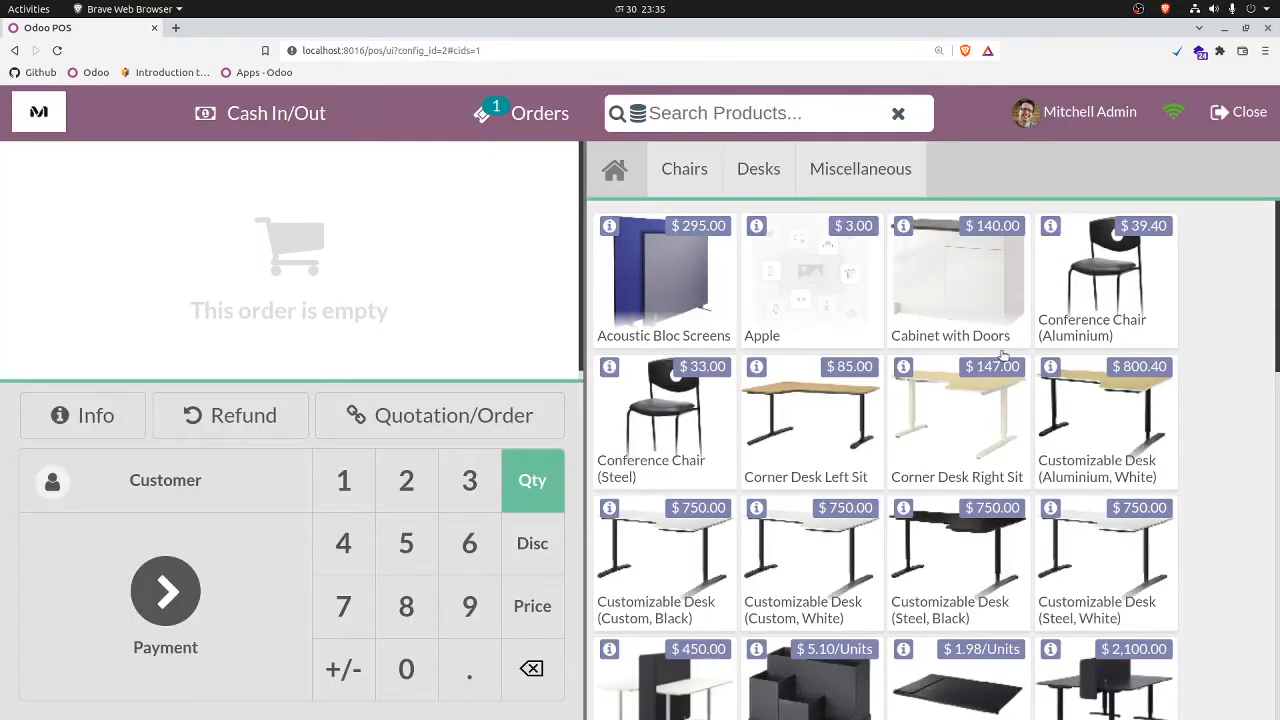
Step: Add one Apple to the Point of Sale order under lot number A-001
left_click(827, 292)
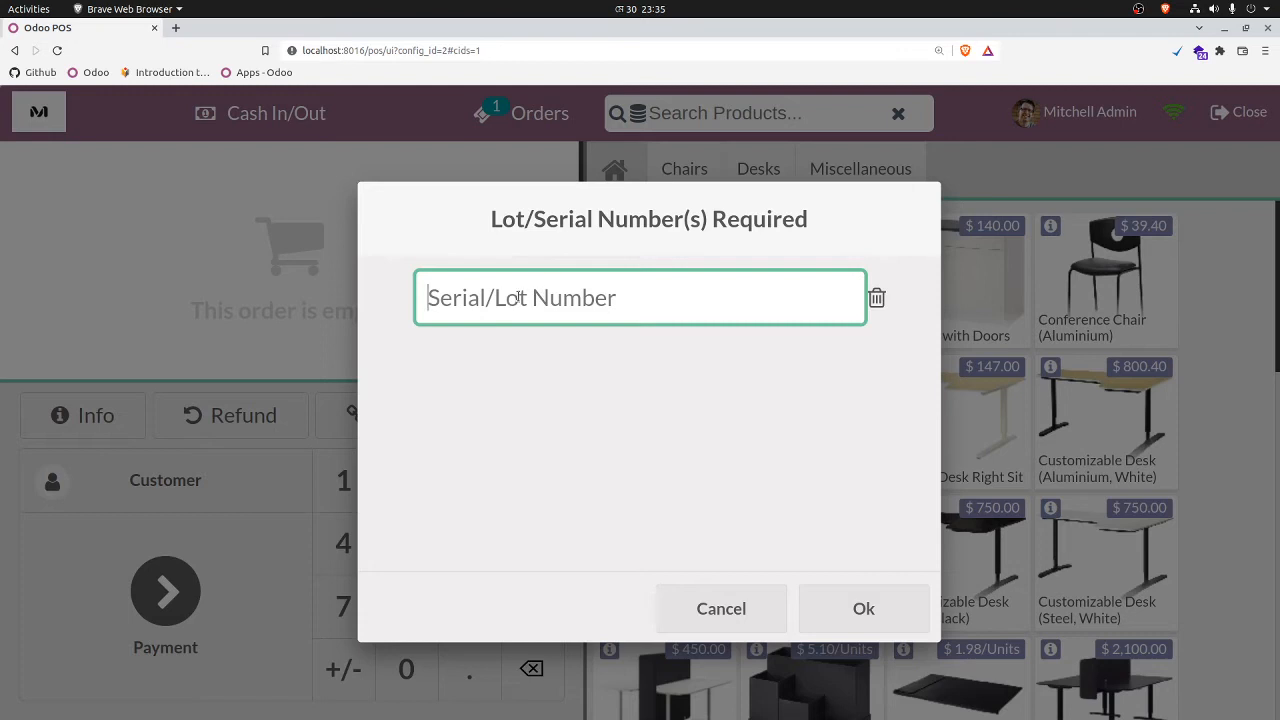
type("A")
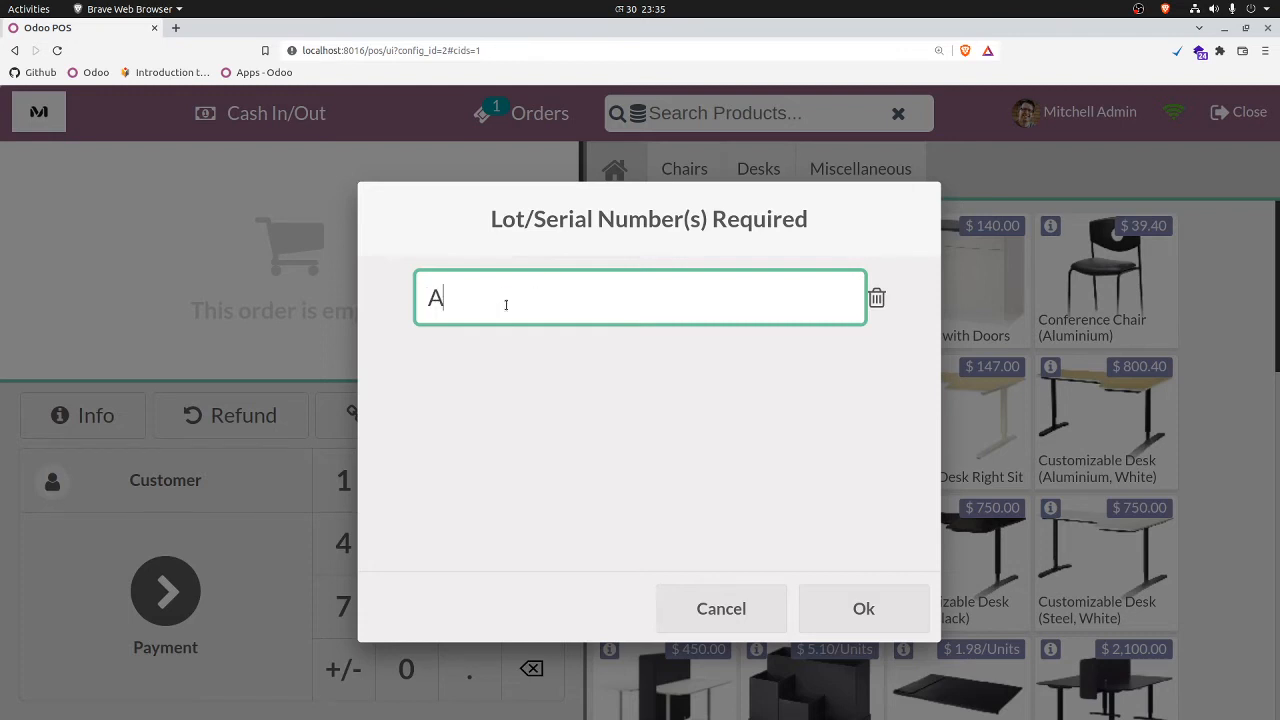
type("-001")
left_click(863, 608)
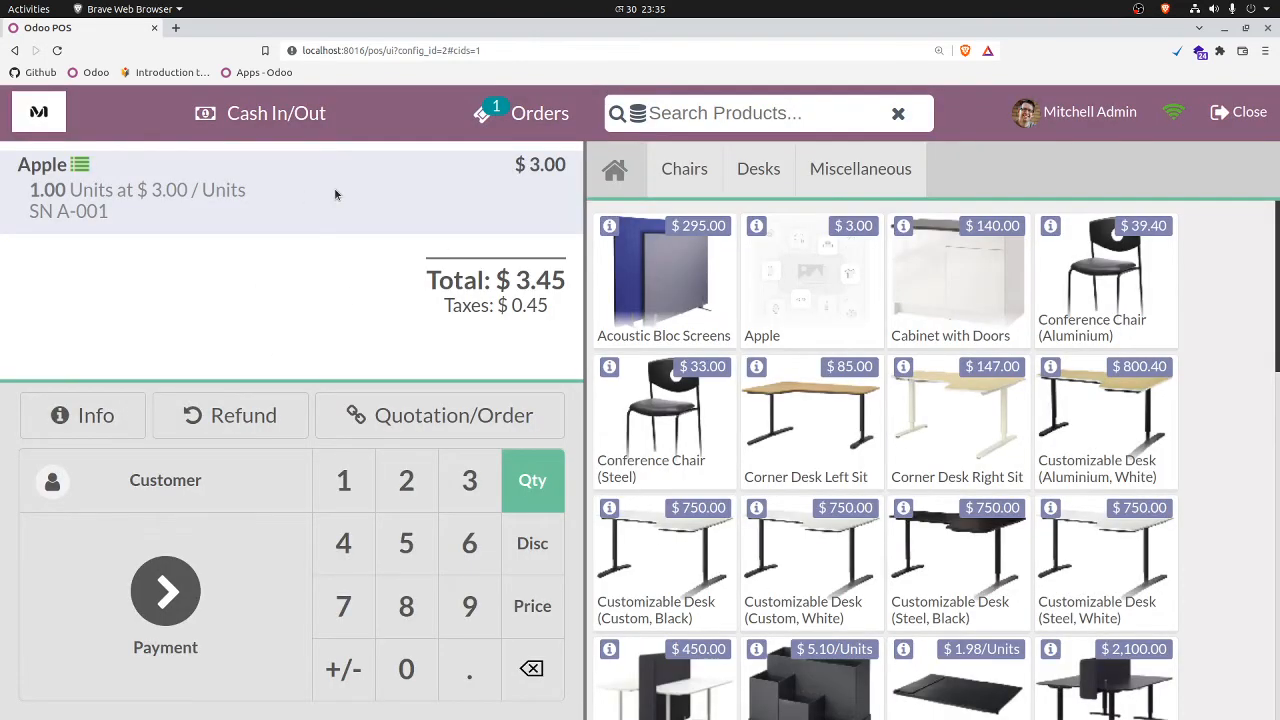
Step: Complete the sale with a cash payment for the first listed customer, validate it and start a new order
left_click(242, 622)
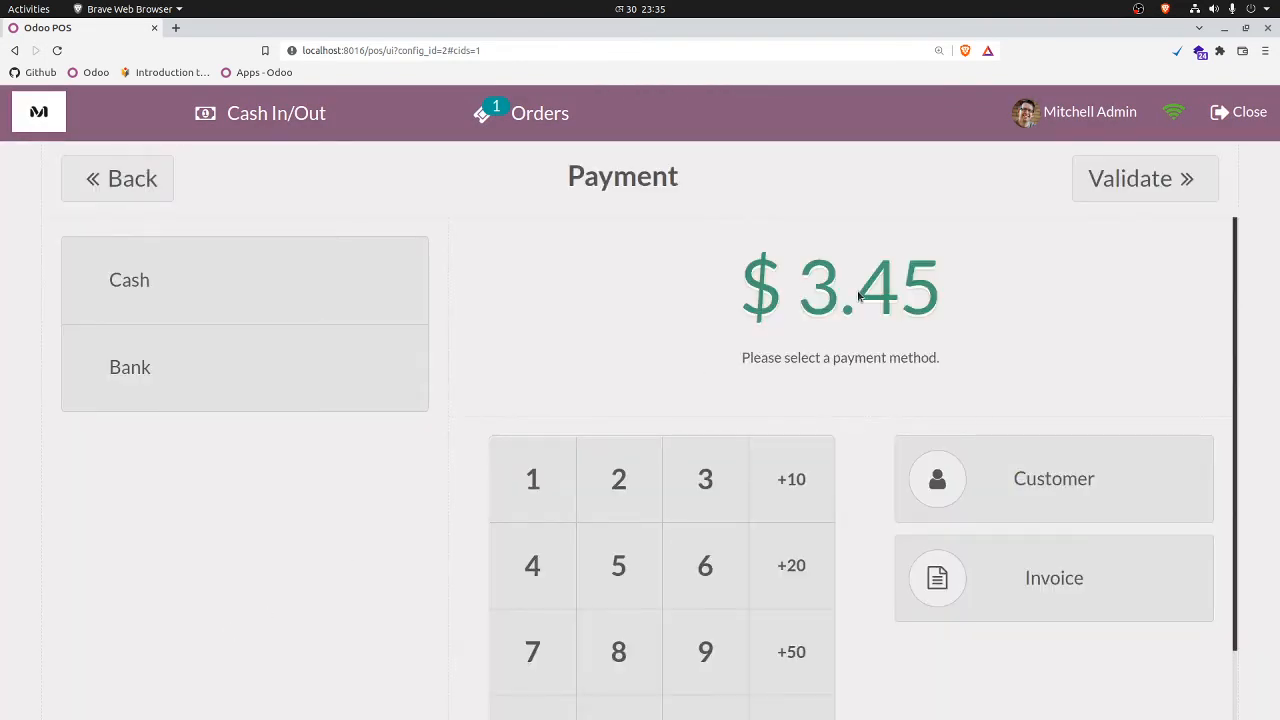
left_click(307, 288)
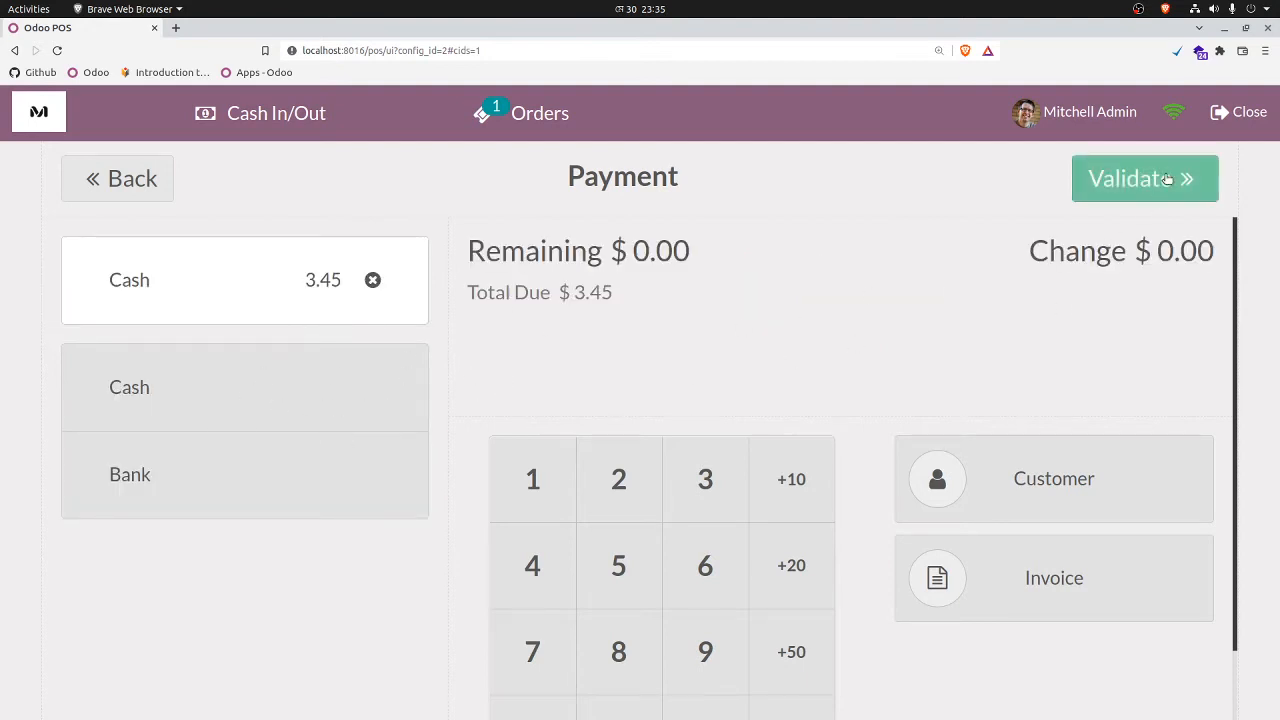
left_click(1057, 508)
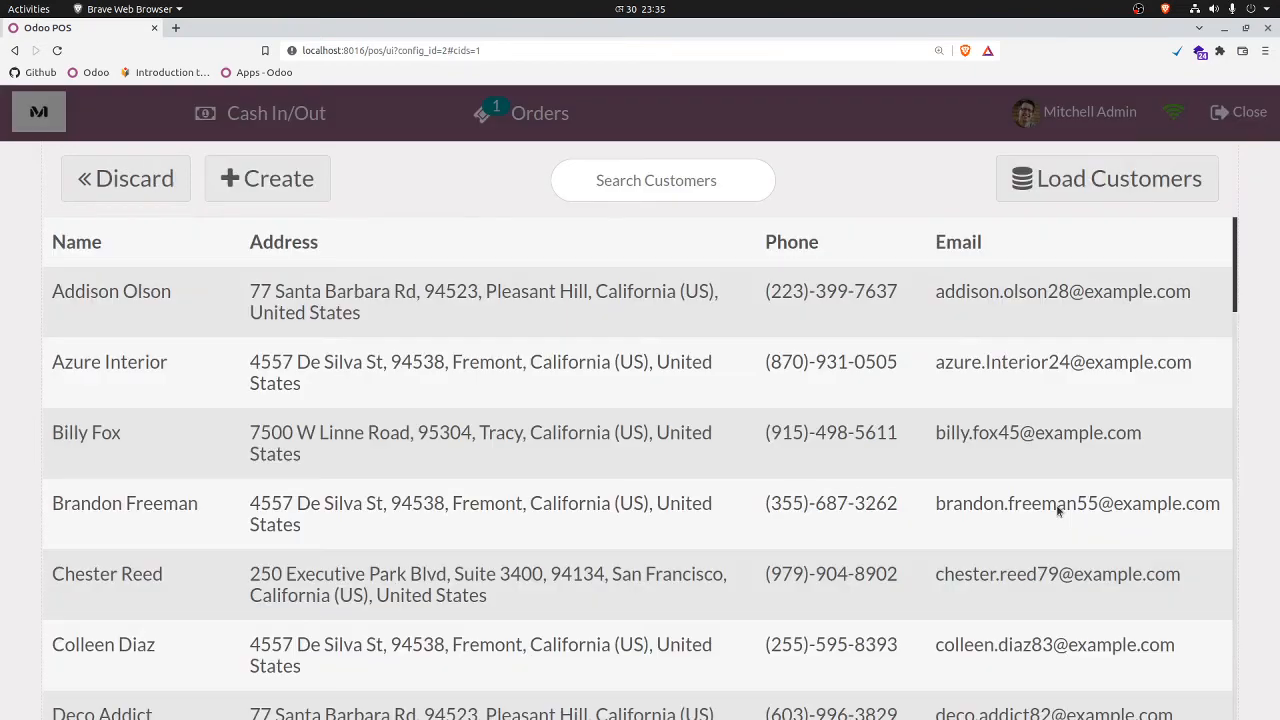
left_click(160, 324)
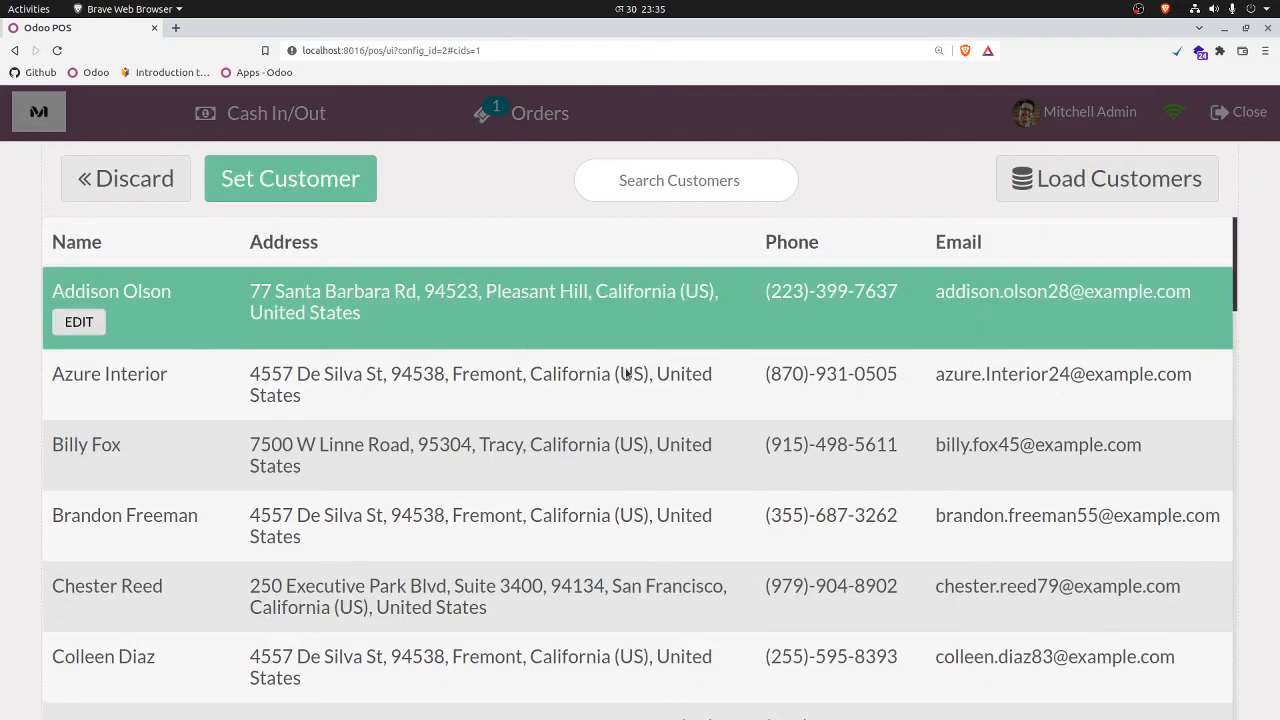
left_click(268, 196)
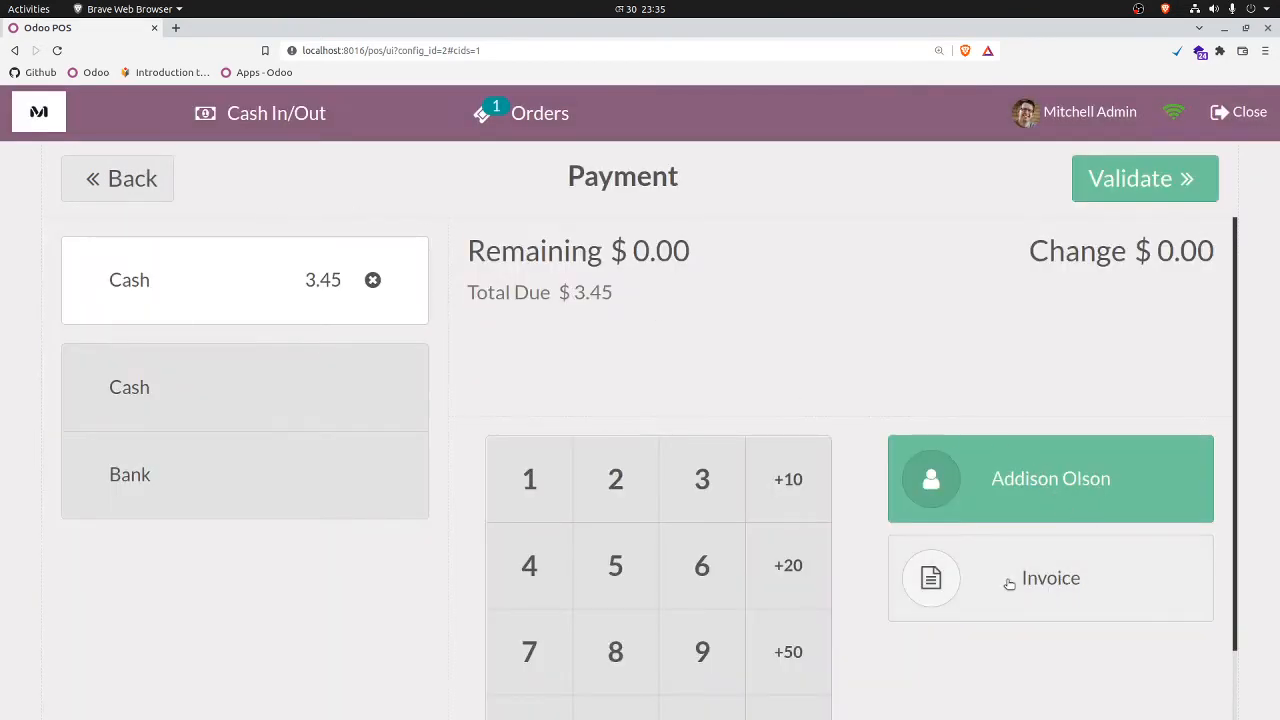
left_click(1131, 192)
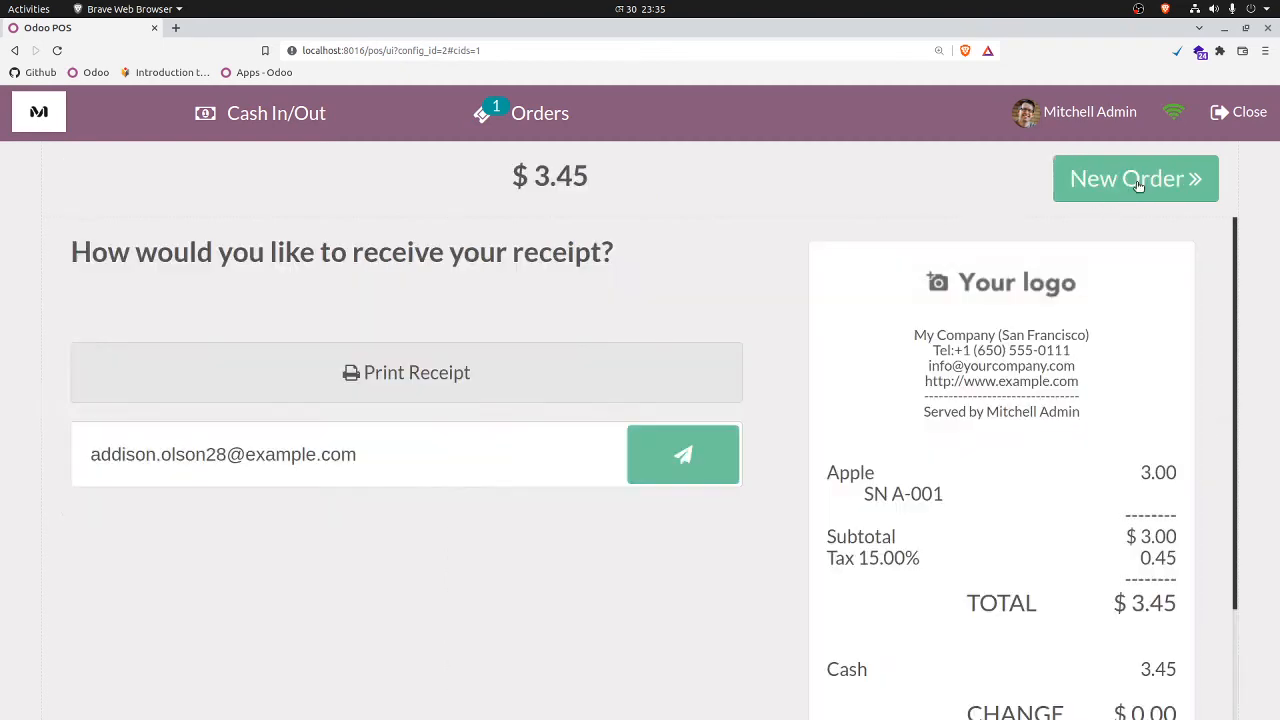
left_click(1124, 186)
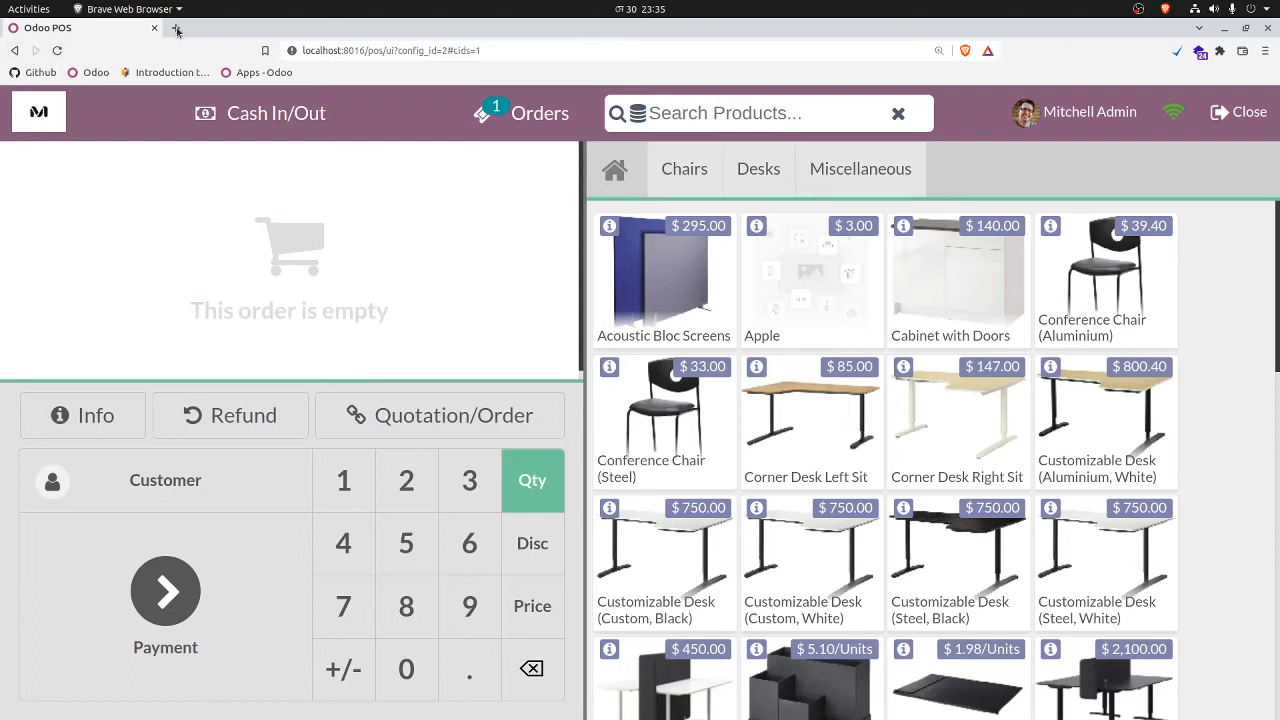
Step: Return to the Point of Sale back office and open the Apple product to check its on-hand quantity
left_click(15, 50)
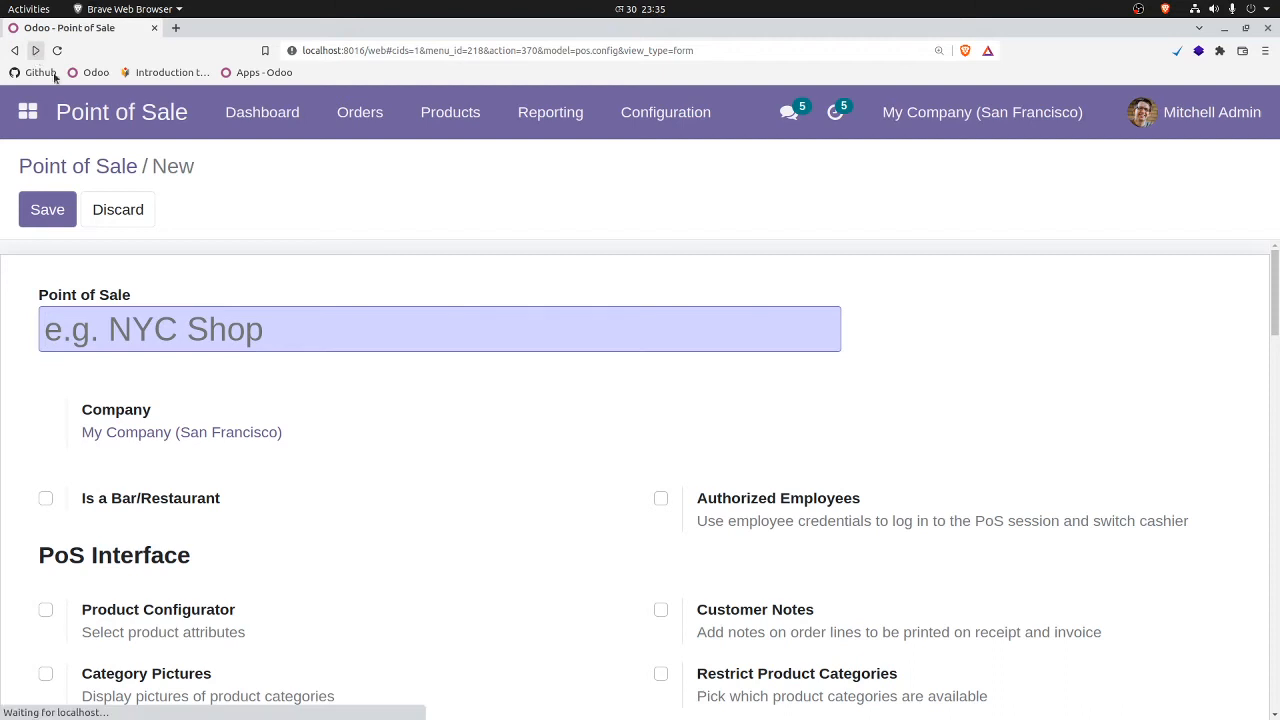
left_click(362, 112)
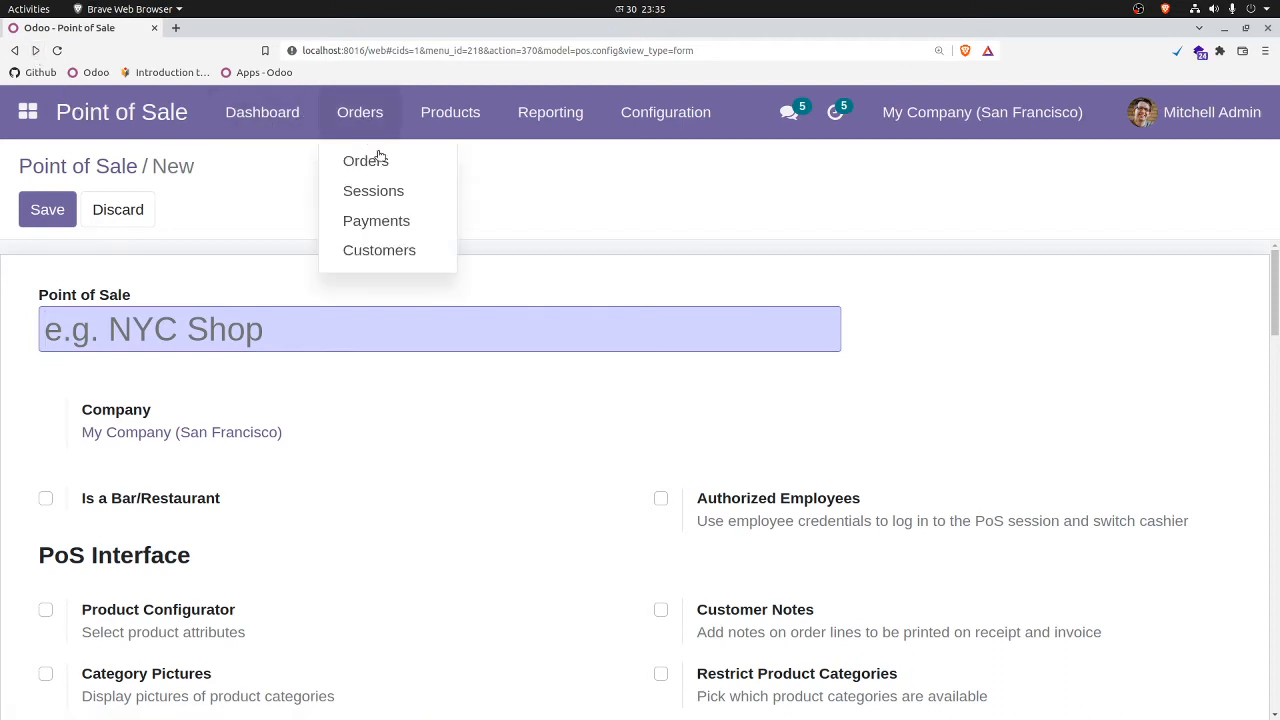
mouse_move(449, 126)
left_click(451, 160)
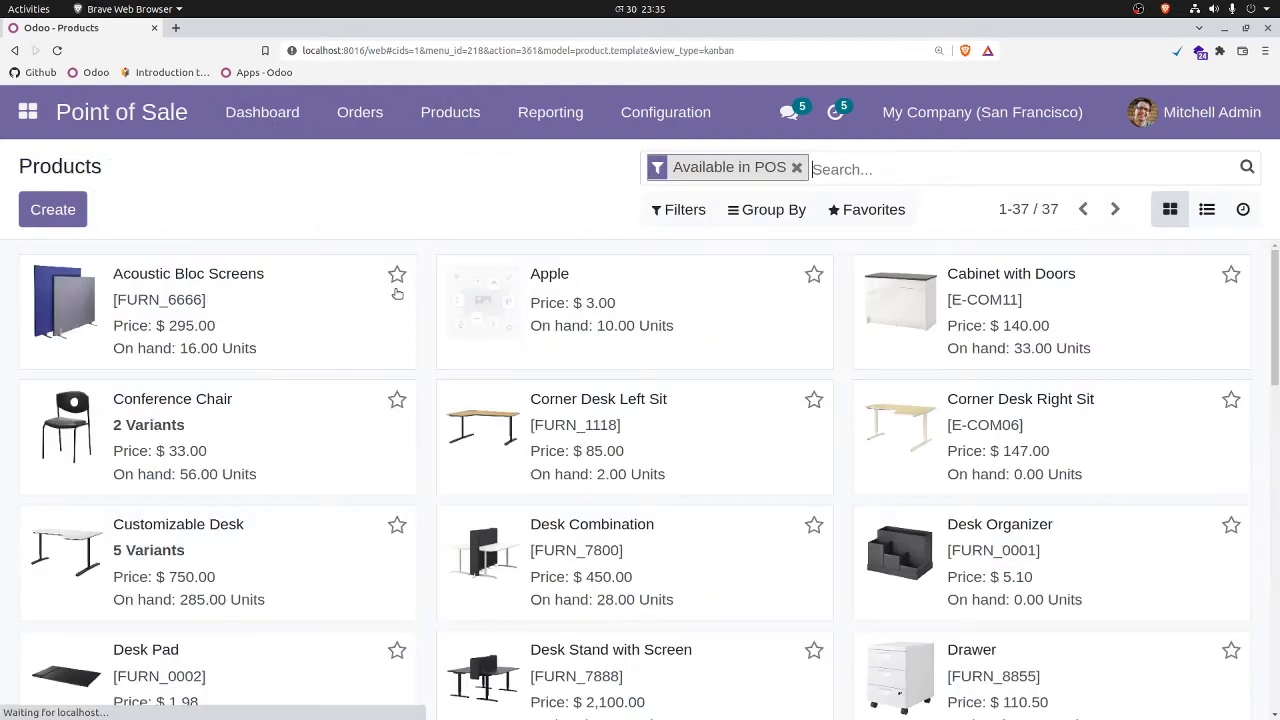
left_click(627, 314)
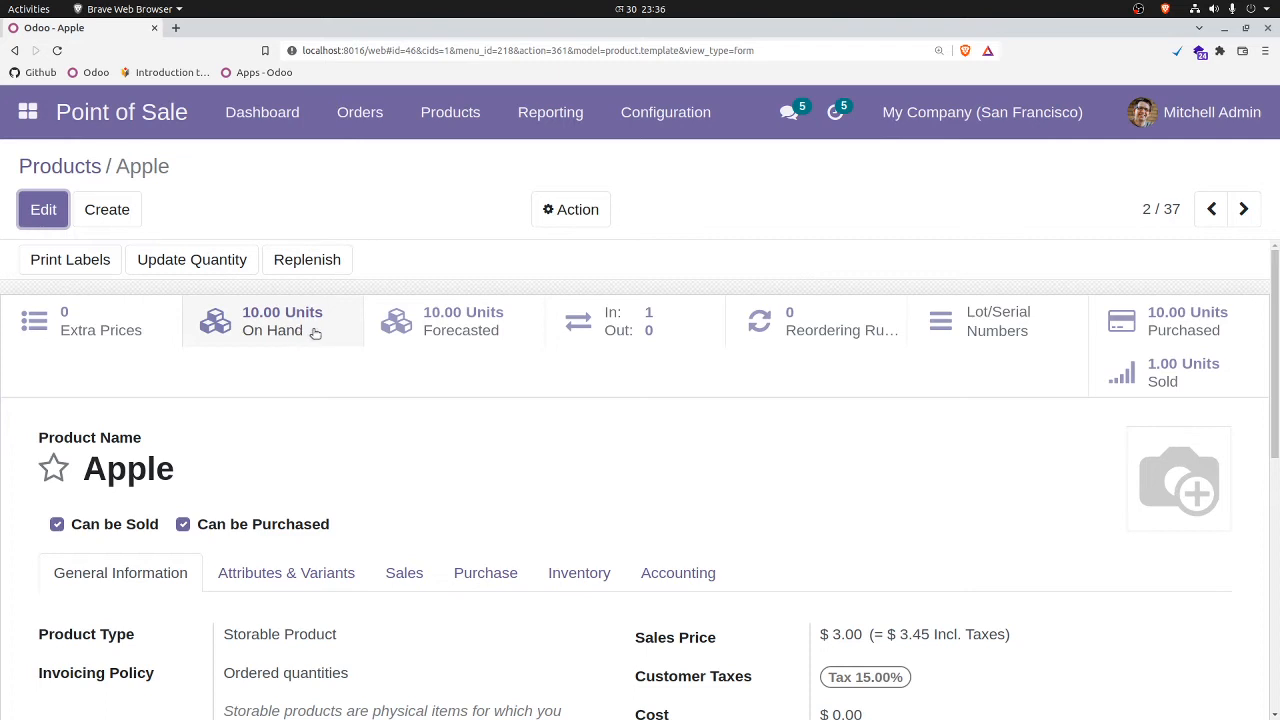
Step: Invoice the paid Apple Shop order from the Point of Sale orders and return to the order list
left_click(365, 112)
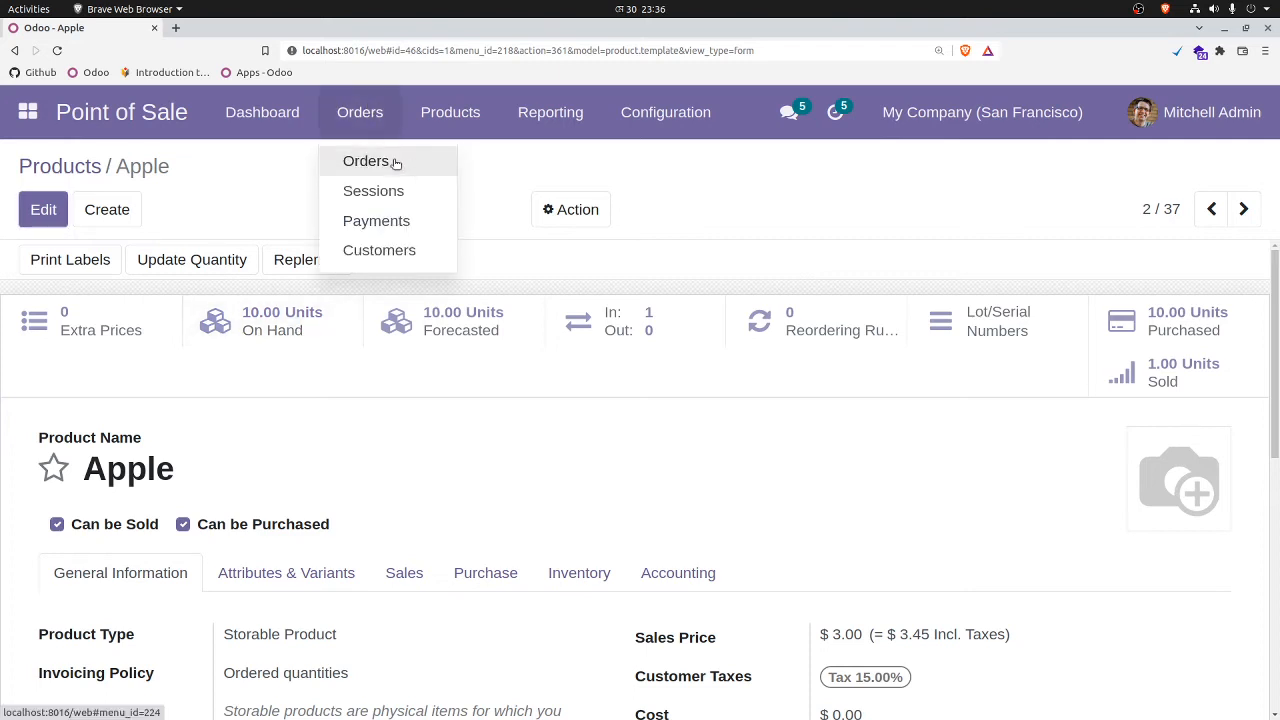
left_click(395, 163)
left_click(202, 290)
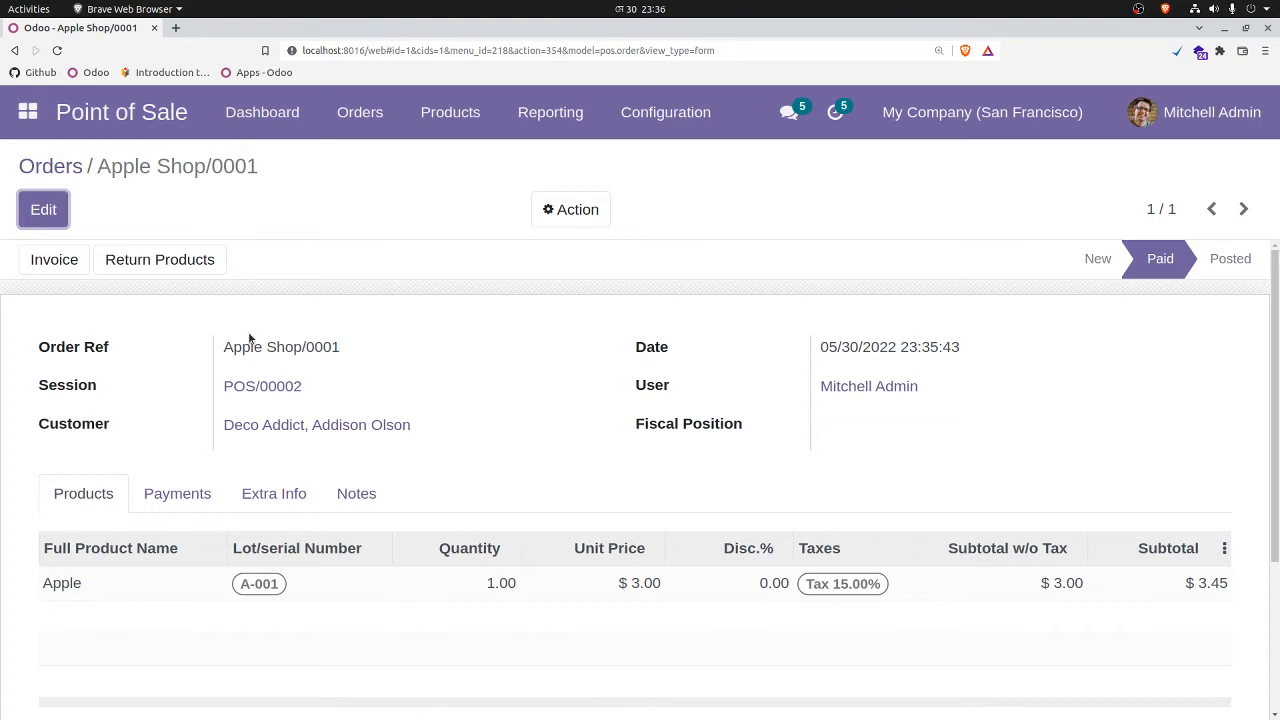
left_click(58, 255)
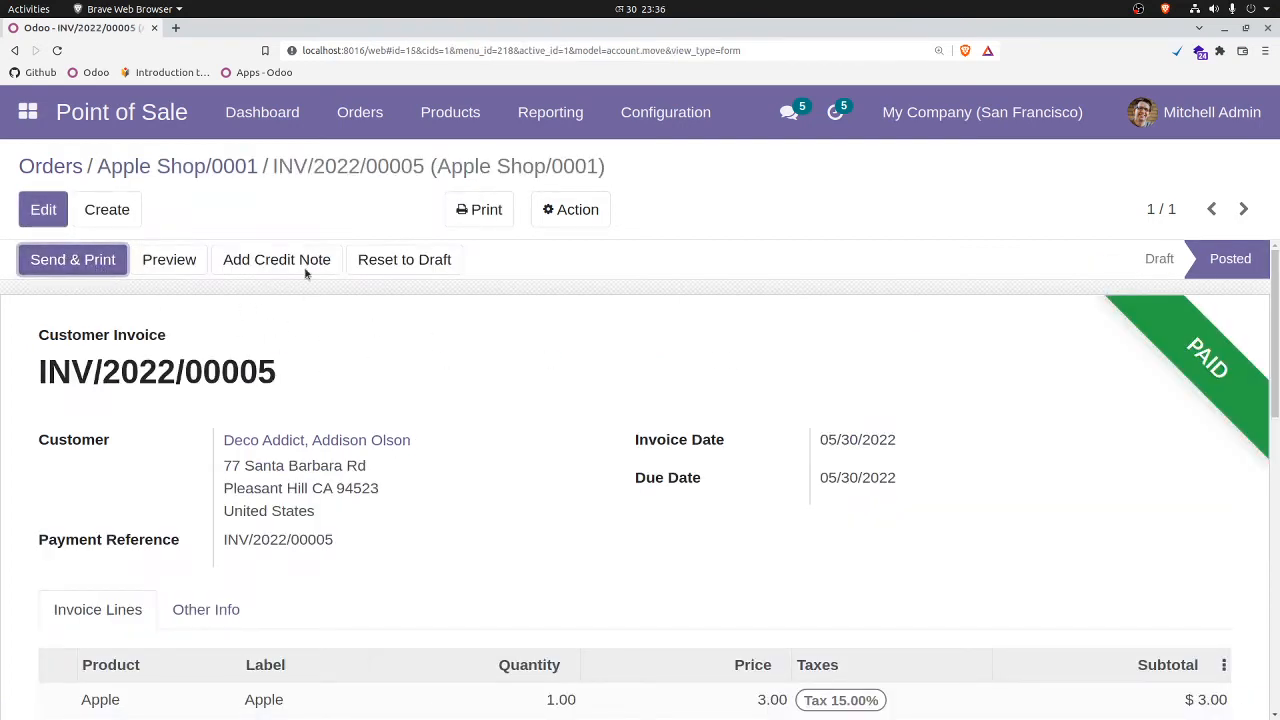
left_click(180, 168)
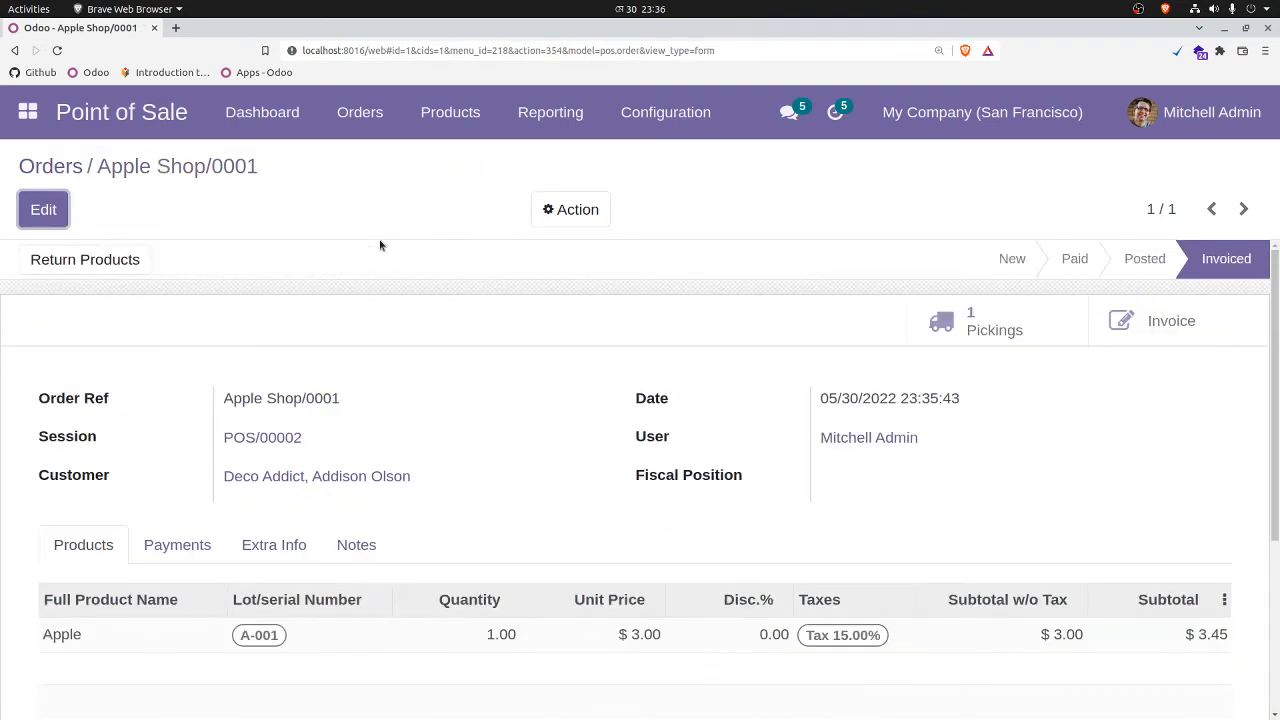
left_click(62, 168)
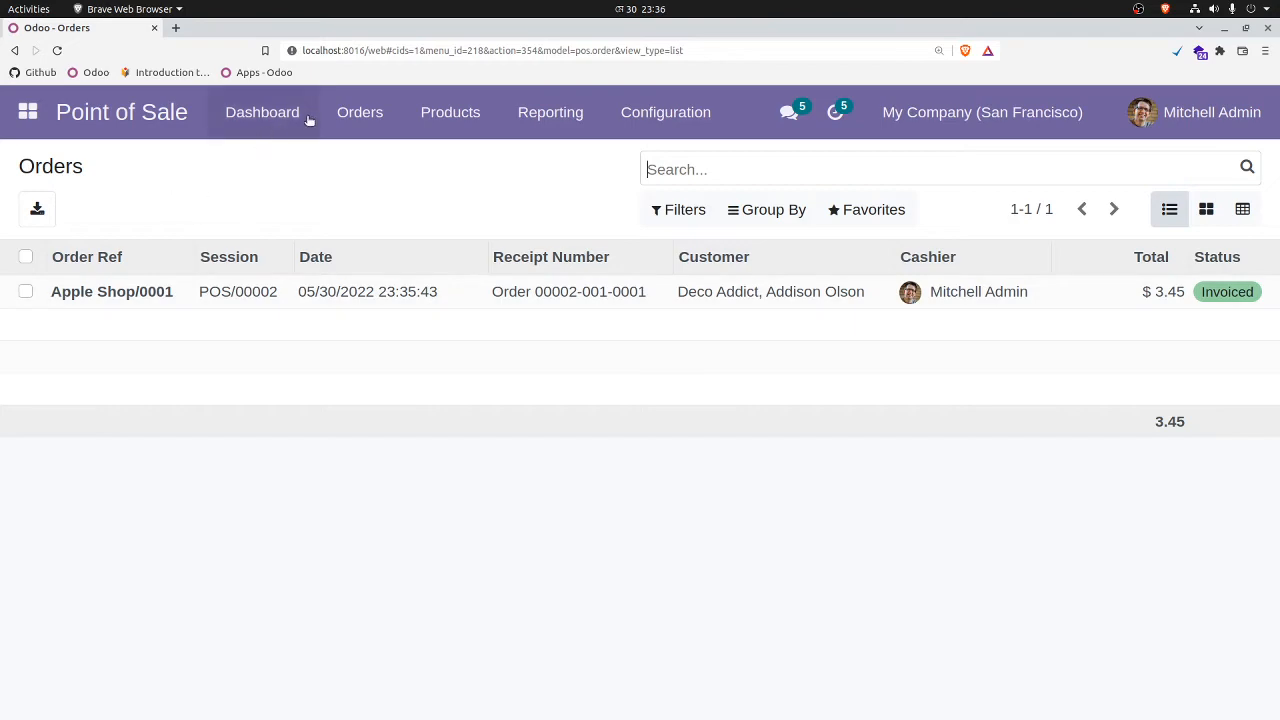
Step: Open the Apple product from the Point of Sale products and check its on-hand, forecasted and sold quantities after invoicing
left_click(365, 116)
mouse_move(452, 118)
left_click(455, 161)
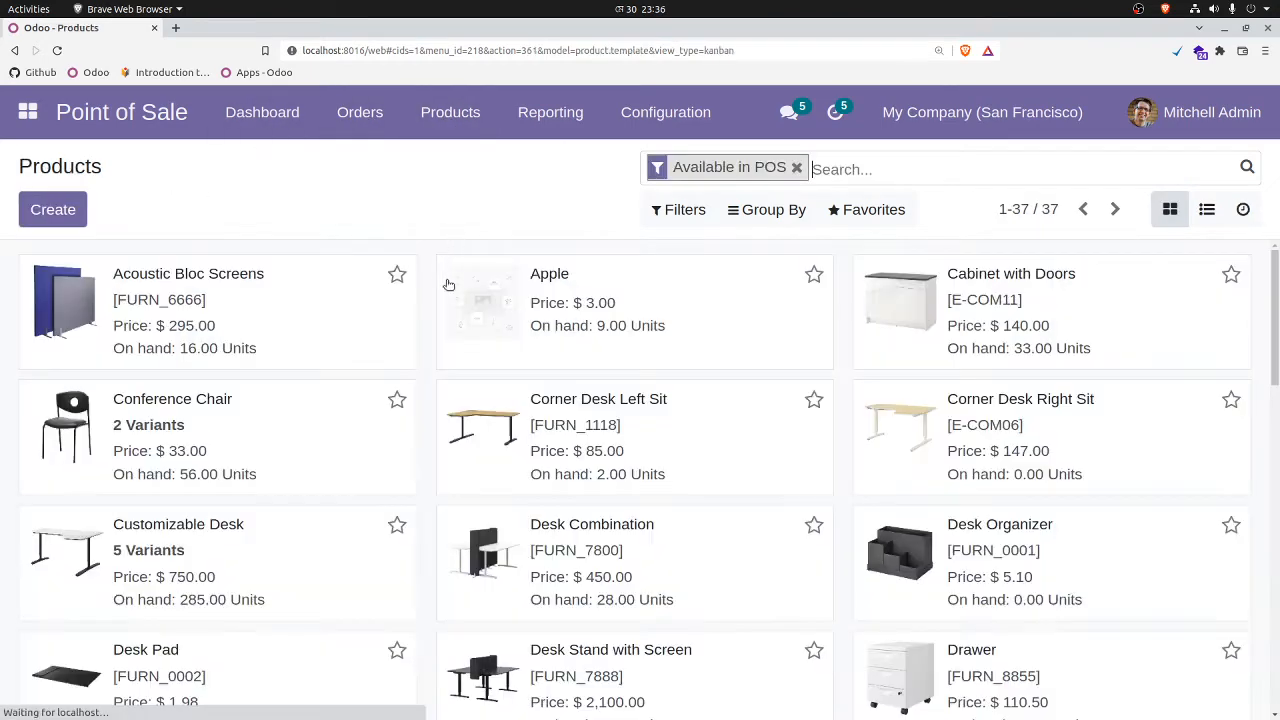
left_click(504, 305)
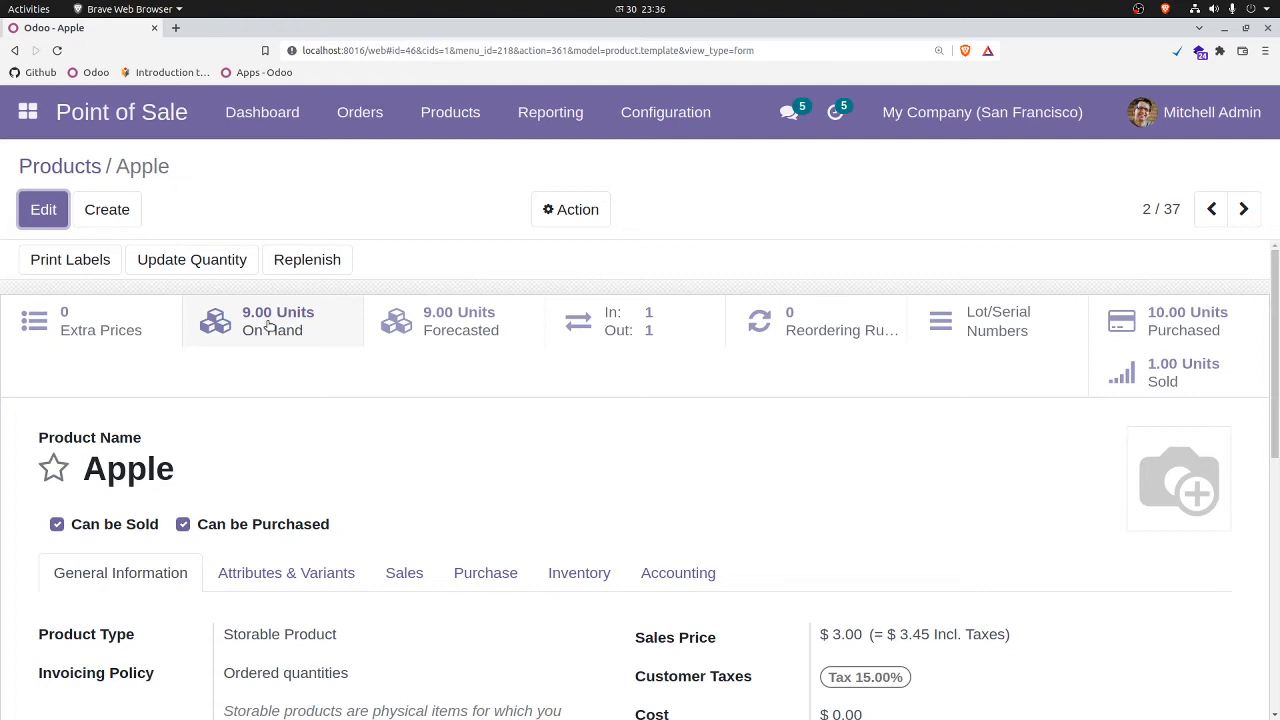
scroll(115, 405, "down", 2)
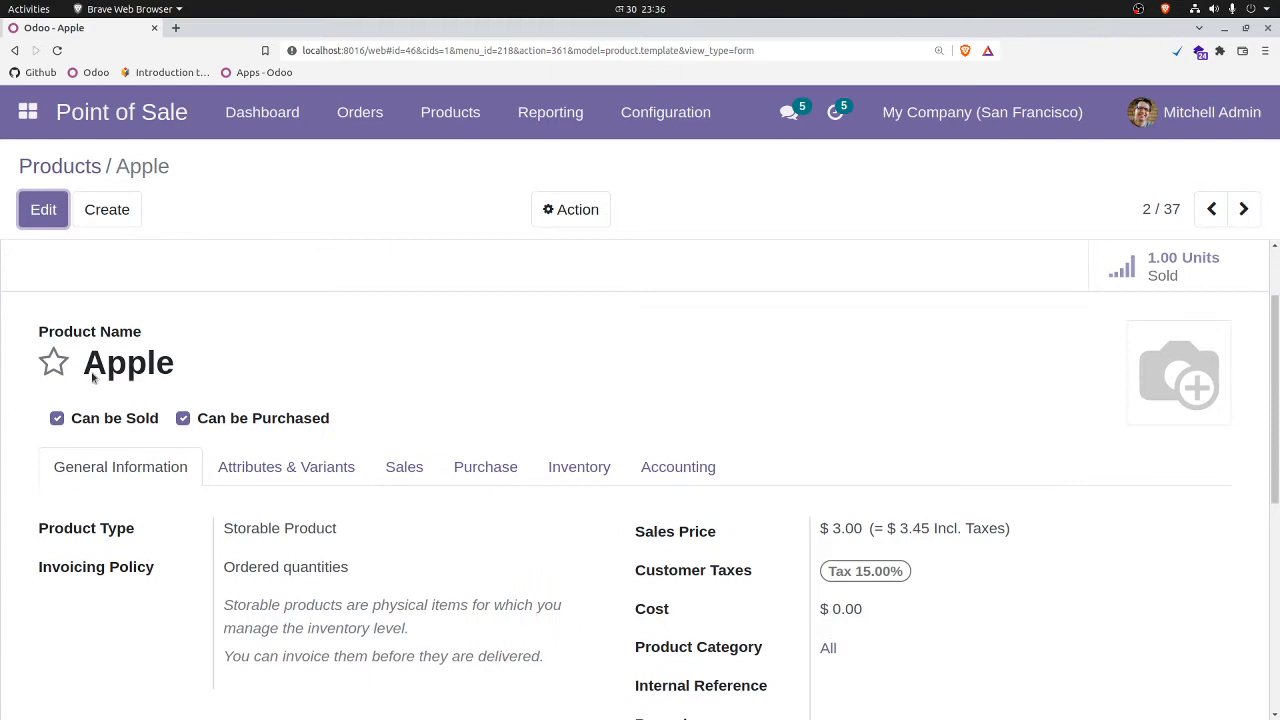
left_click_drag(93, 377, 155, 370)
scroll(365, 359, "up", 2)
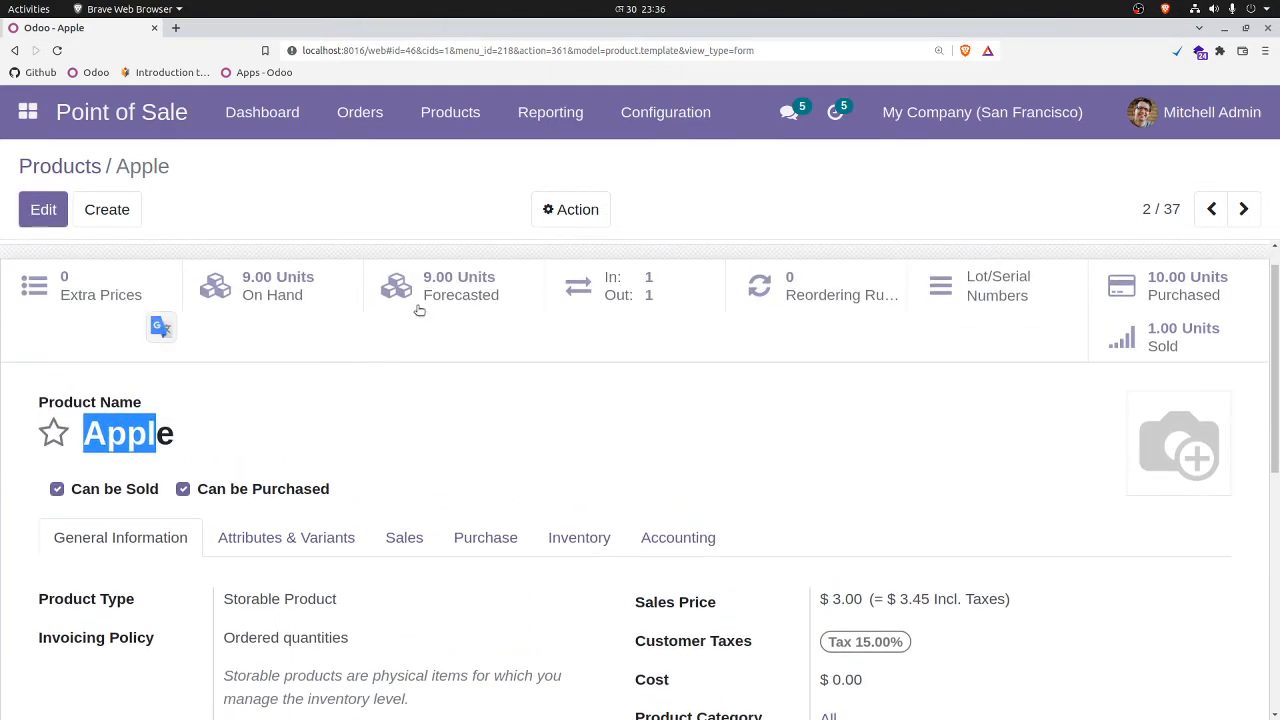
left_click(310, 362)
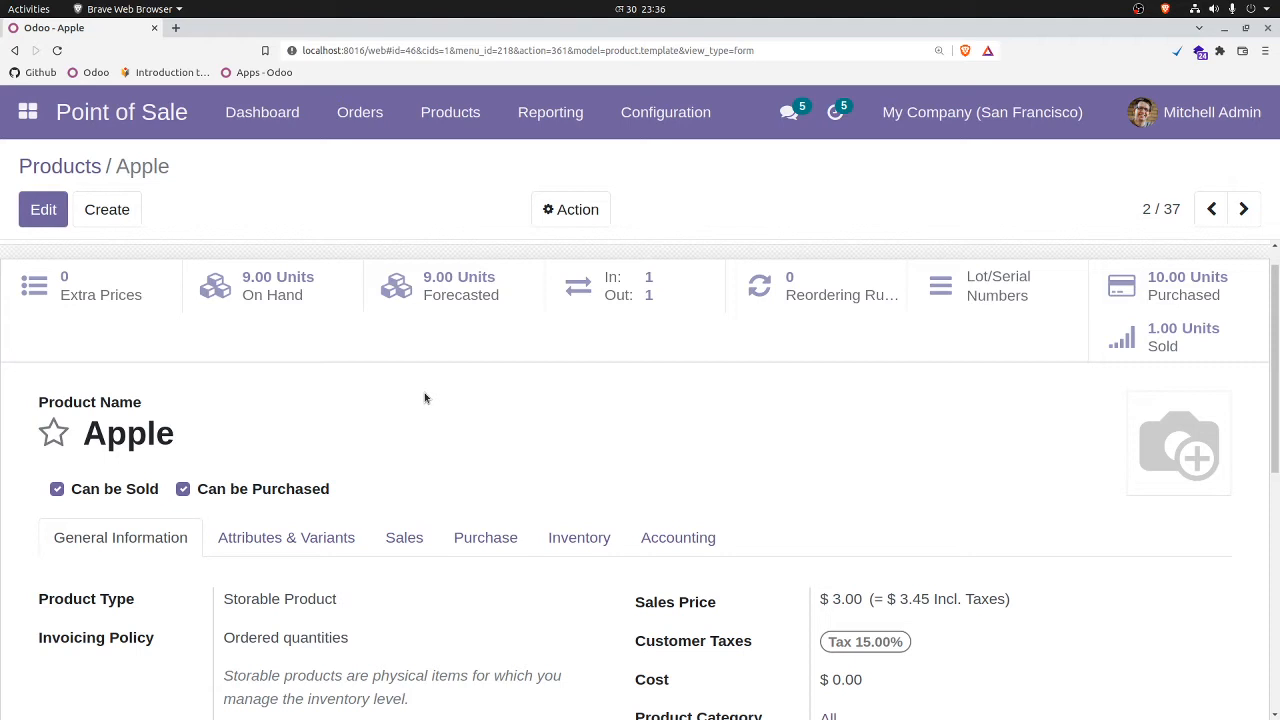
Step: Switch to the Purchase app and create a new request for quotation with Azure Interior as vendor
left_click(30, 111)
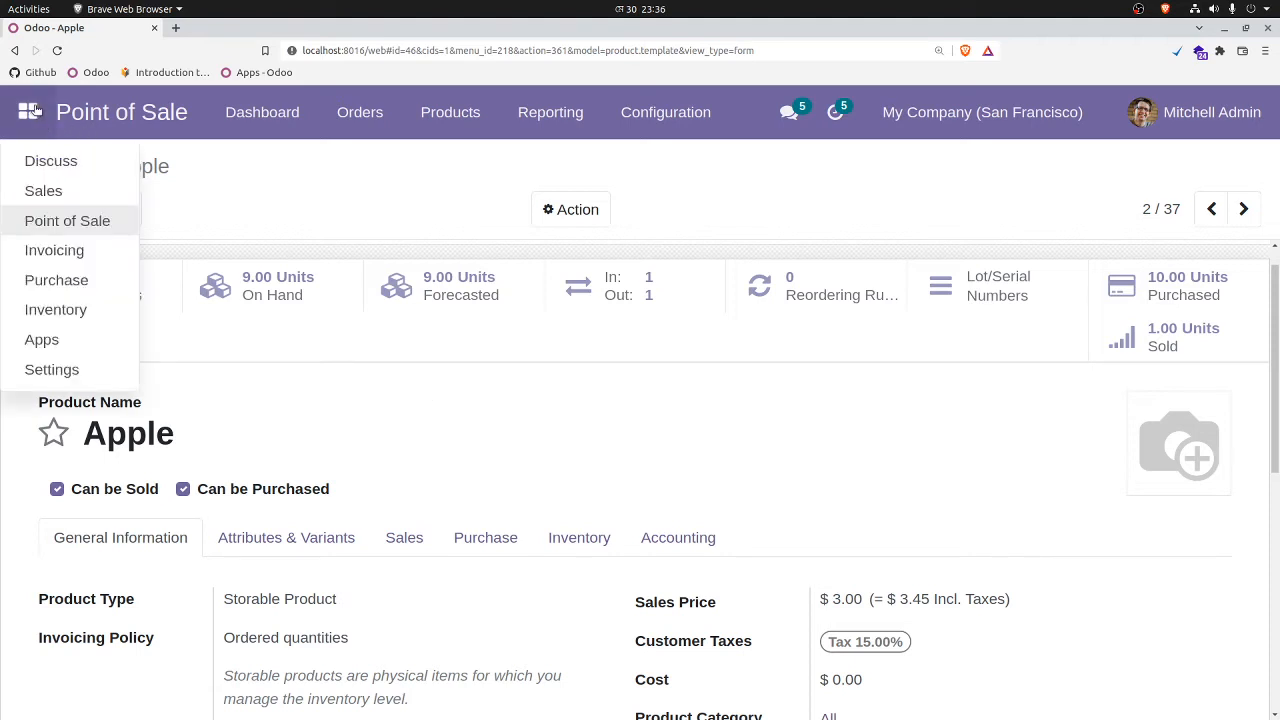
left_click(56, 280)
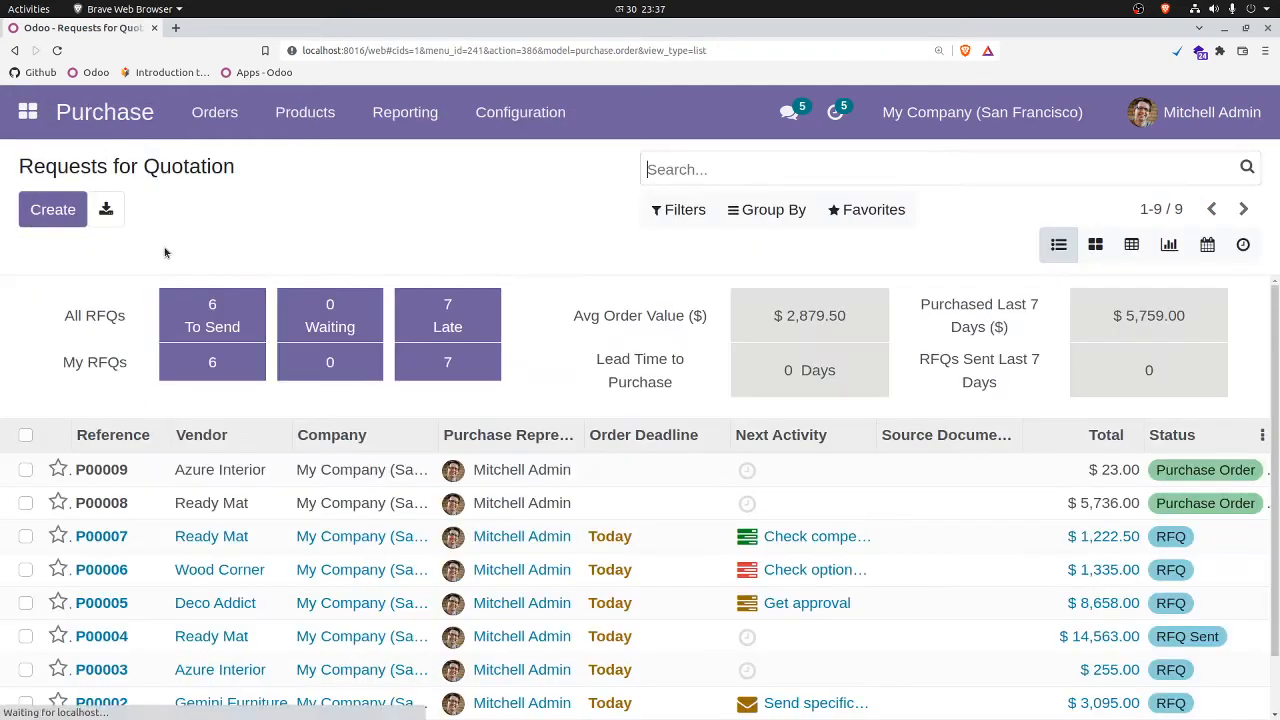
left_click(57, 208)
left_click(271, 437)
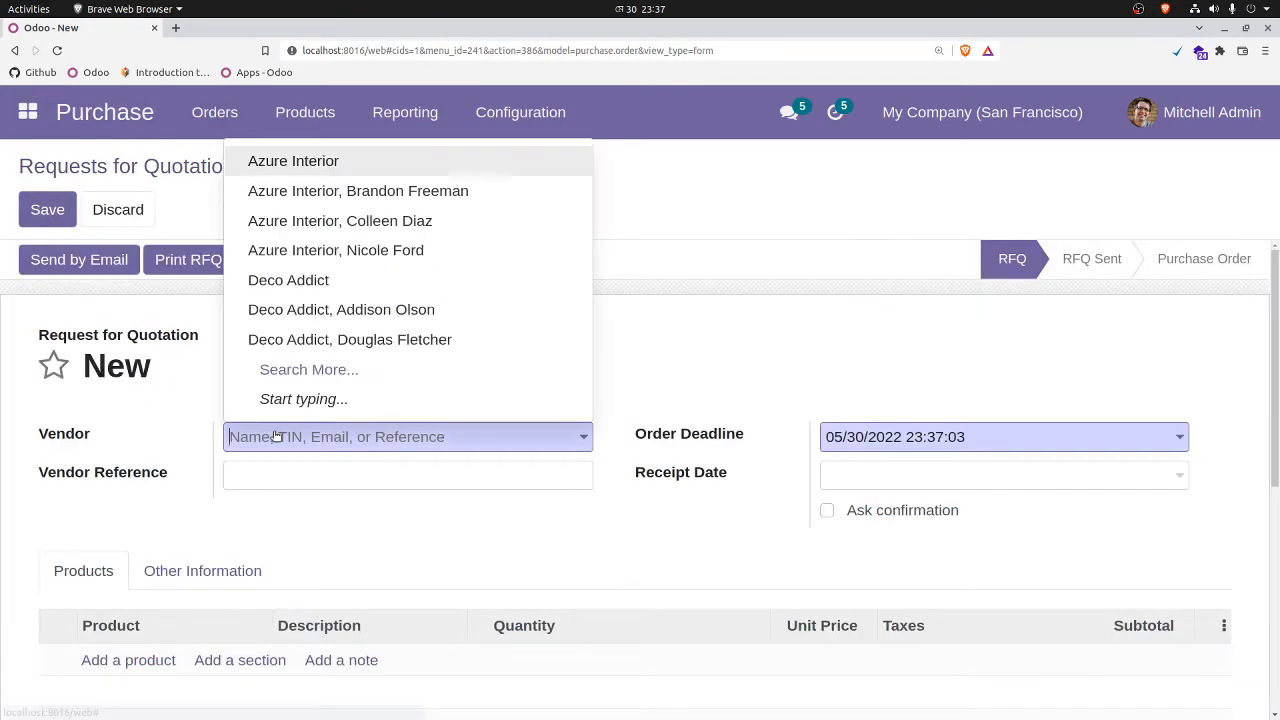
left_click(300, 161)
Step: Add an Apple line to the request for quotation with quantity 5 and unit price 3.00
scroll(177, 517, "down", 3)
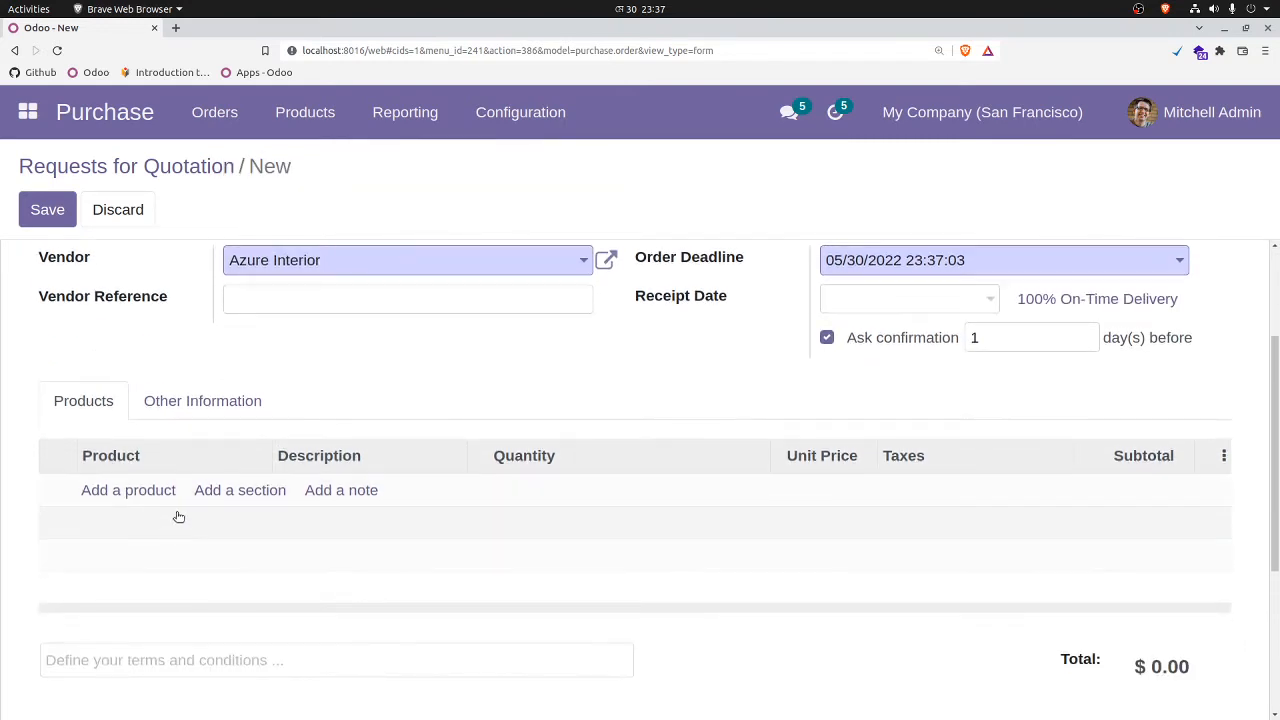
left_click(143, 493)
left_click(200, 490)
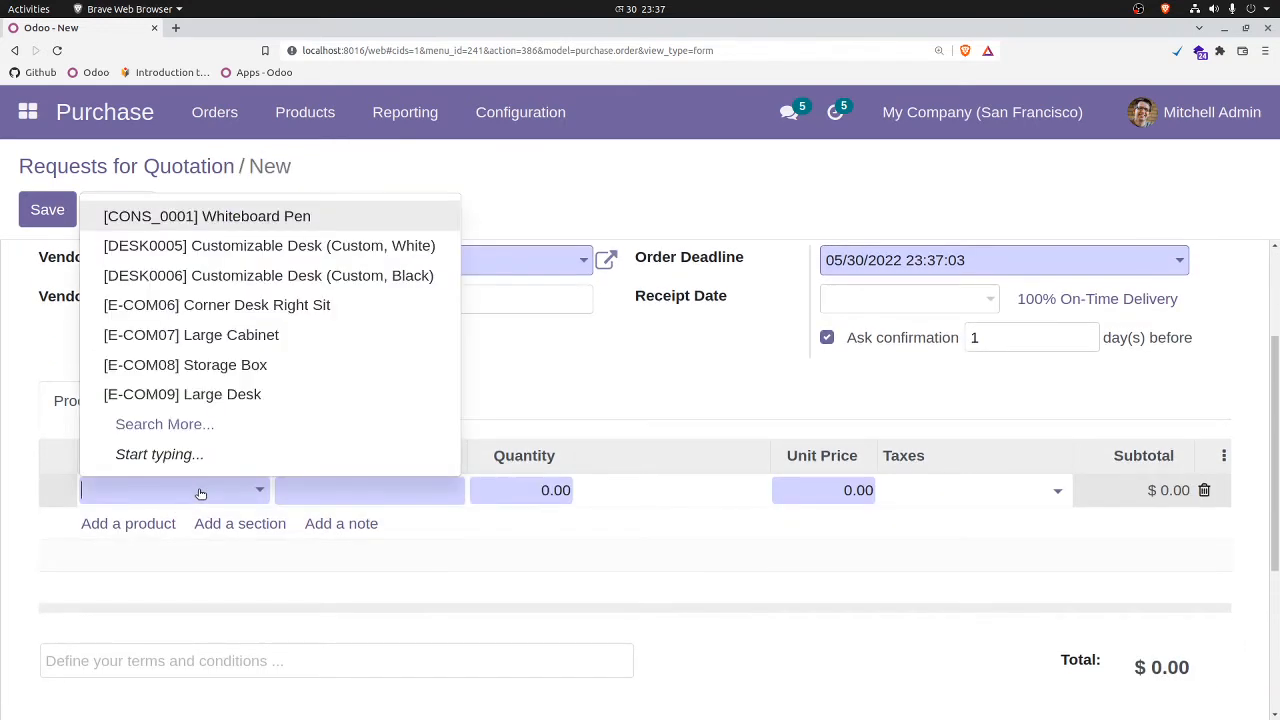
type("app")
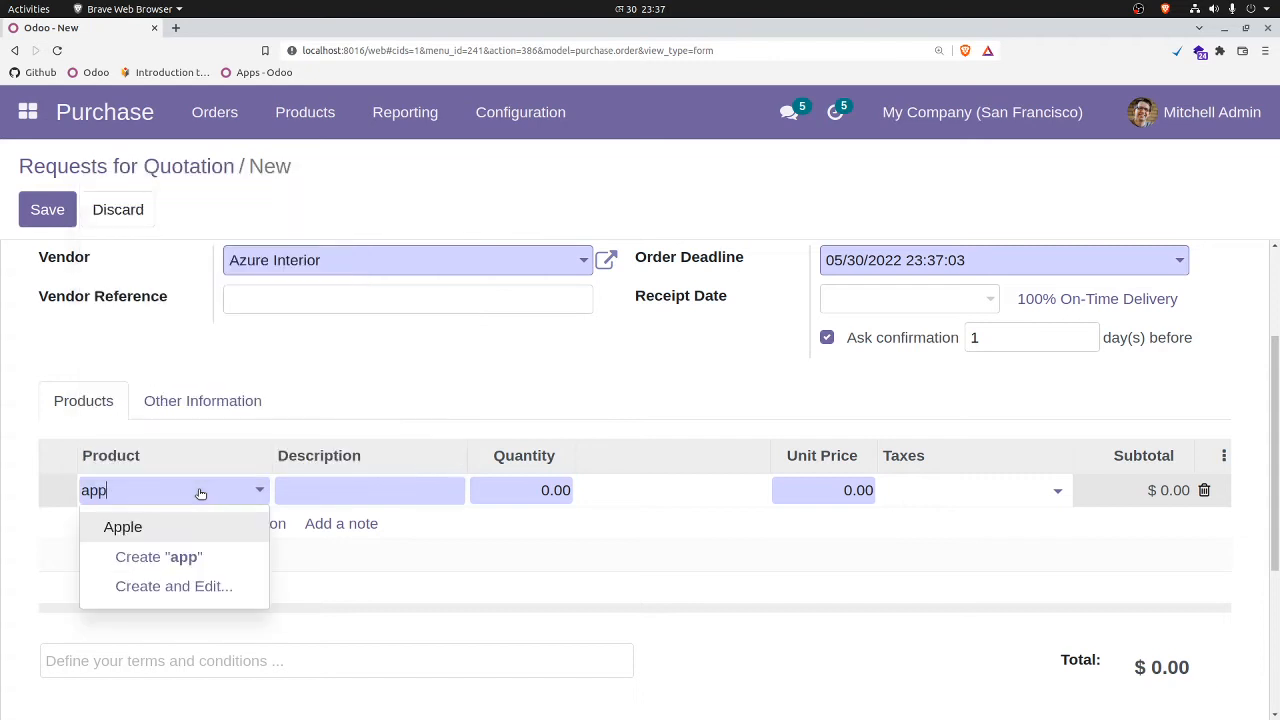
left_click(148, 528)
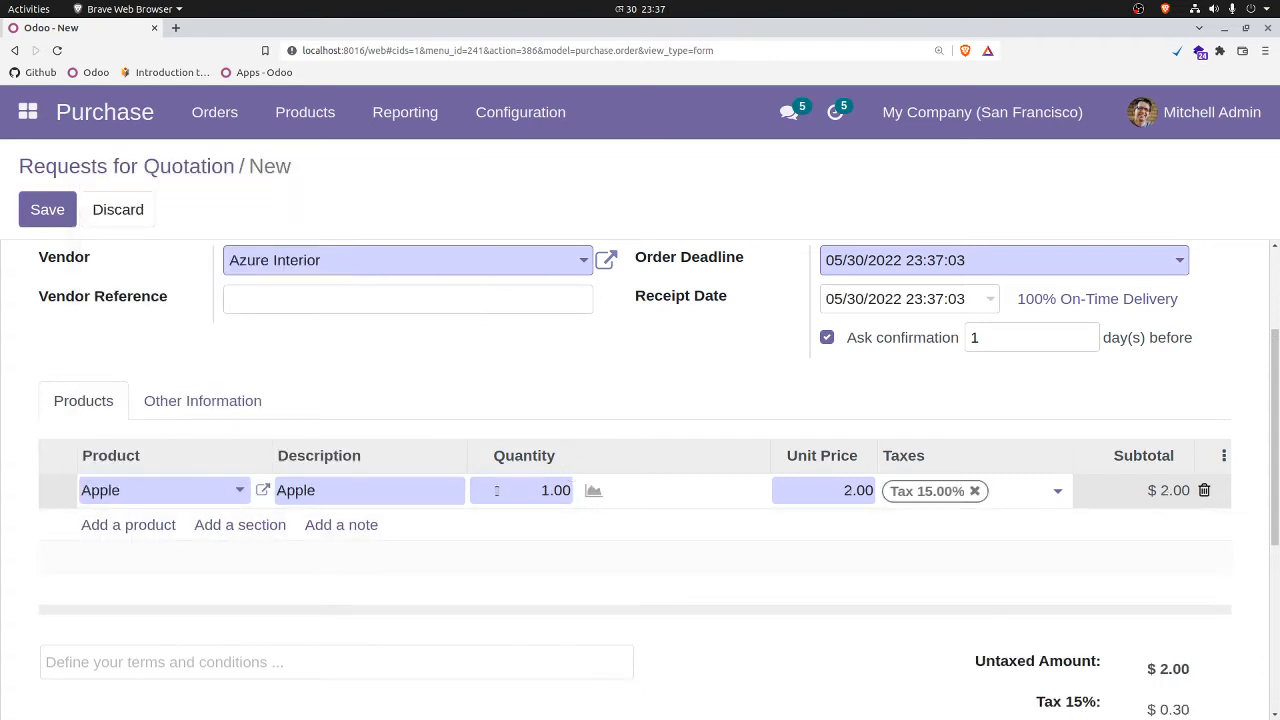
left_click(531, 496)
type("5")
left_click(831, 494)
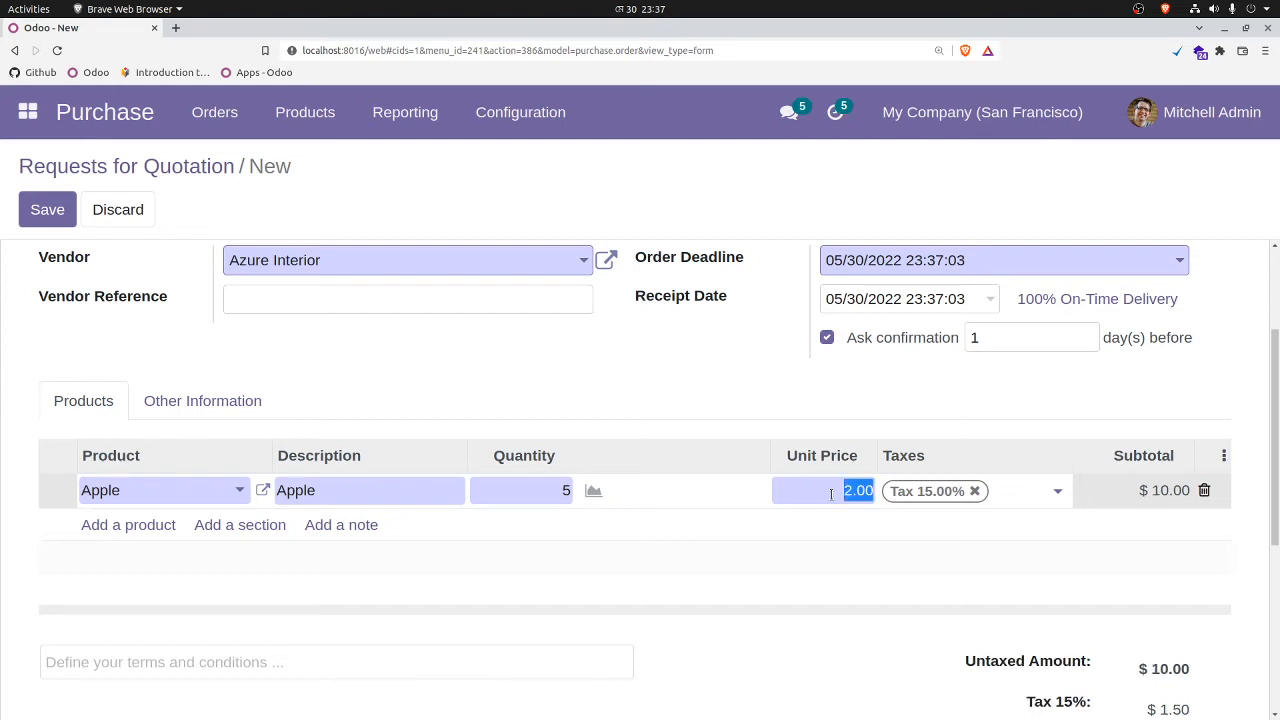
type("4")
left_click(816, 593)
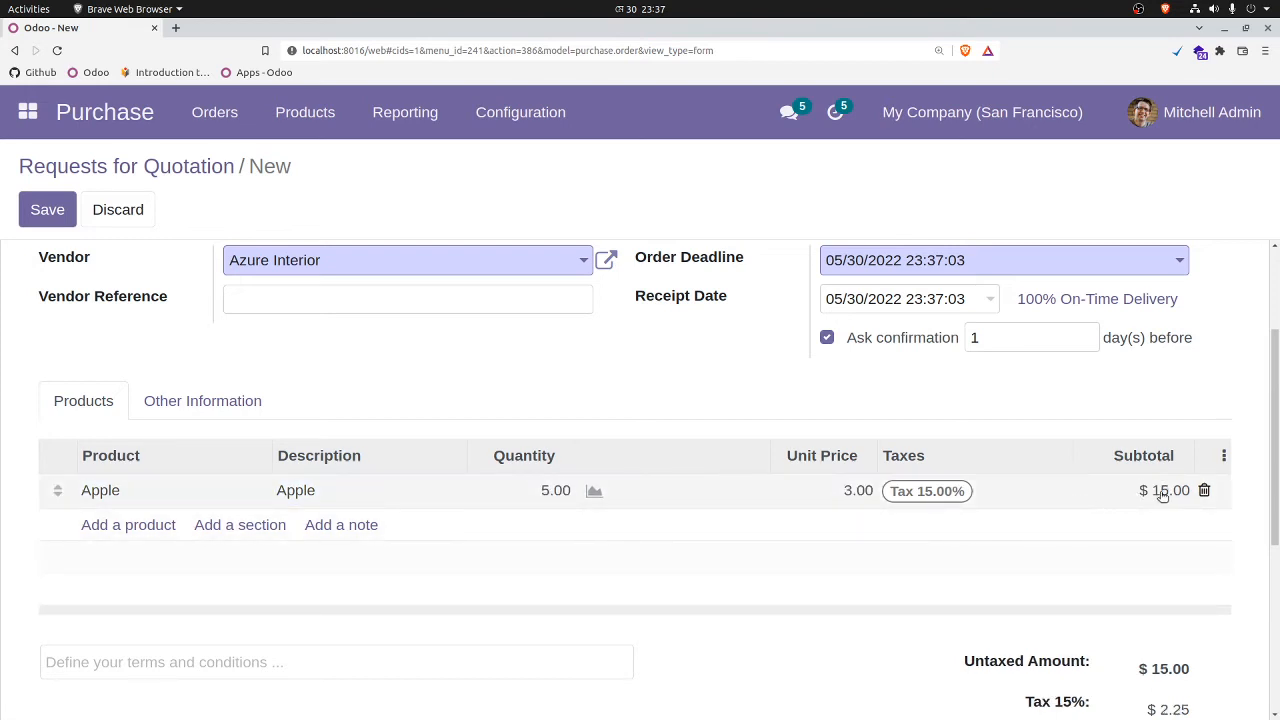
Step: Save the request for quotation, then confirm the order and open its product receipt
left_click(45, 212)
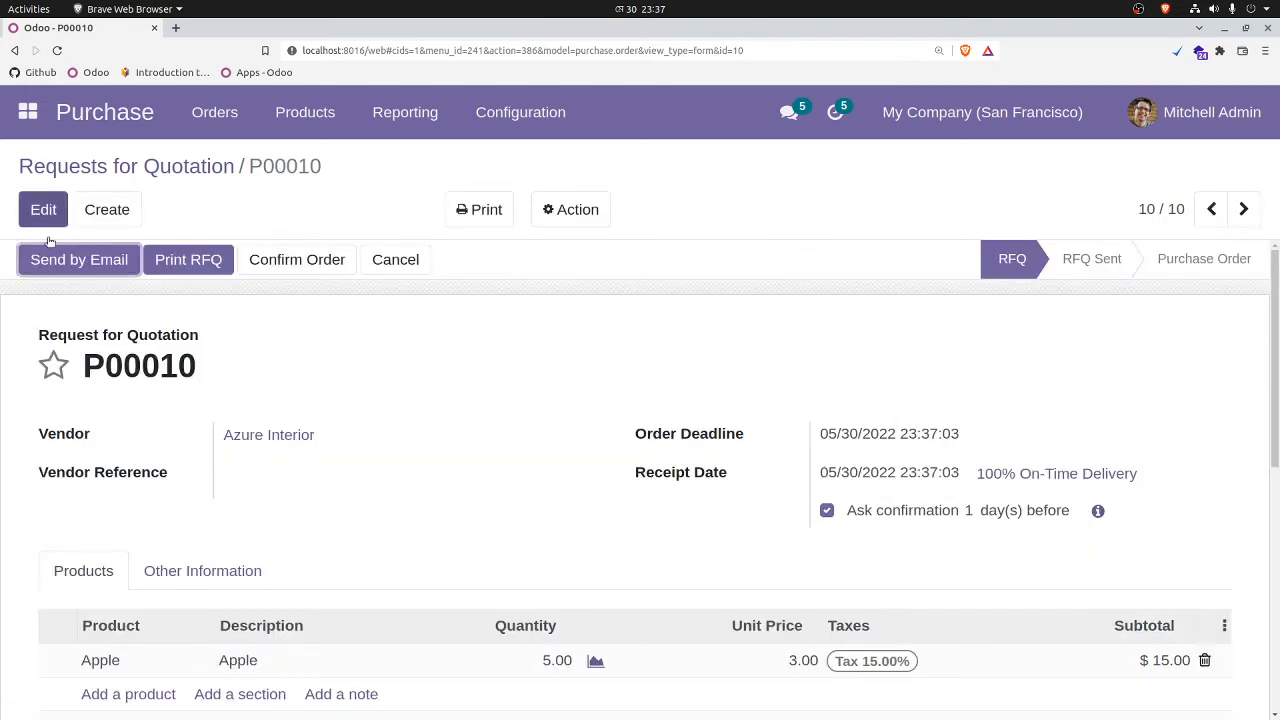
left_click(315, 262)
left_click(98, 265)
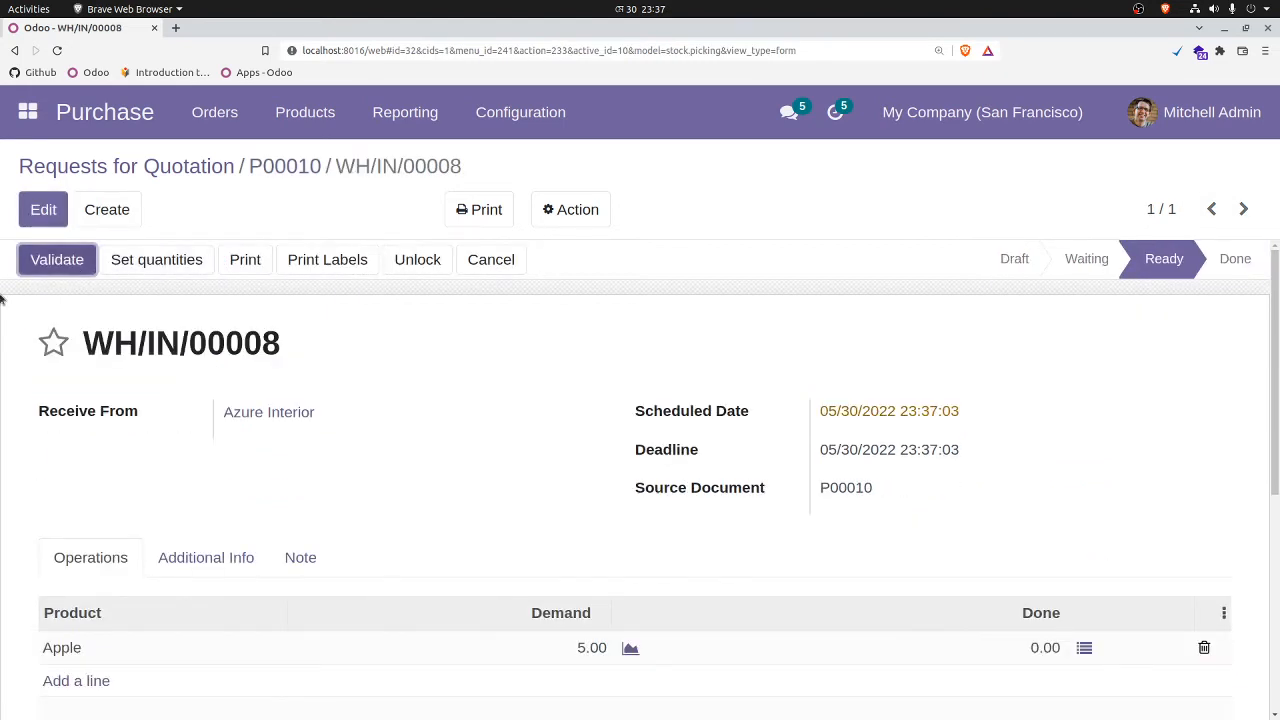
Step: Record 5 received Apple units under lot A-002 in the receipt's detailed operations and validate the receipt
left_click(1084, 648)
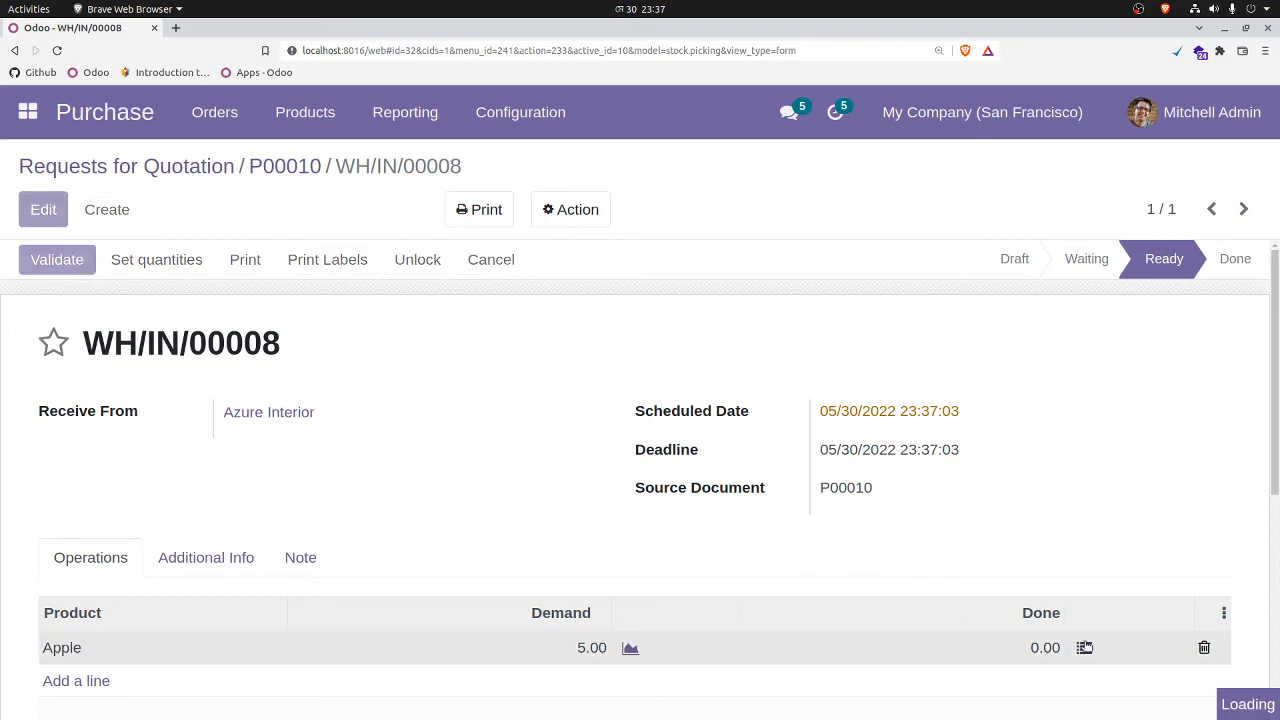
left_click(147, 386)
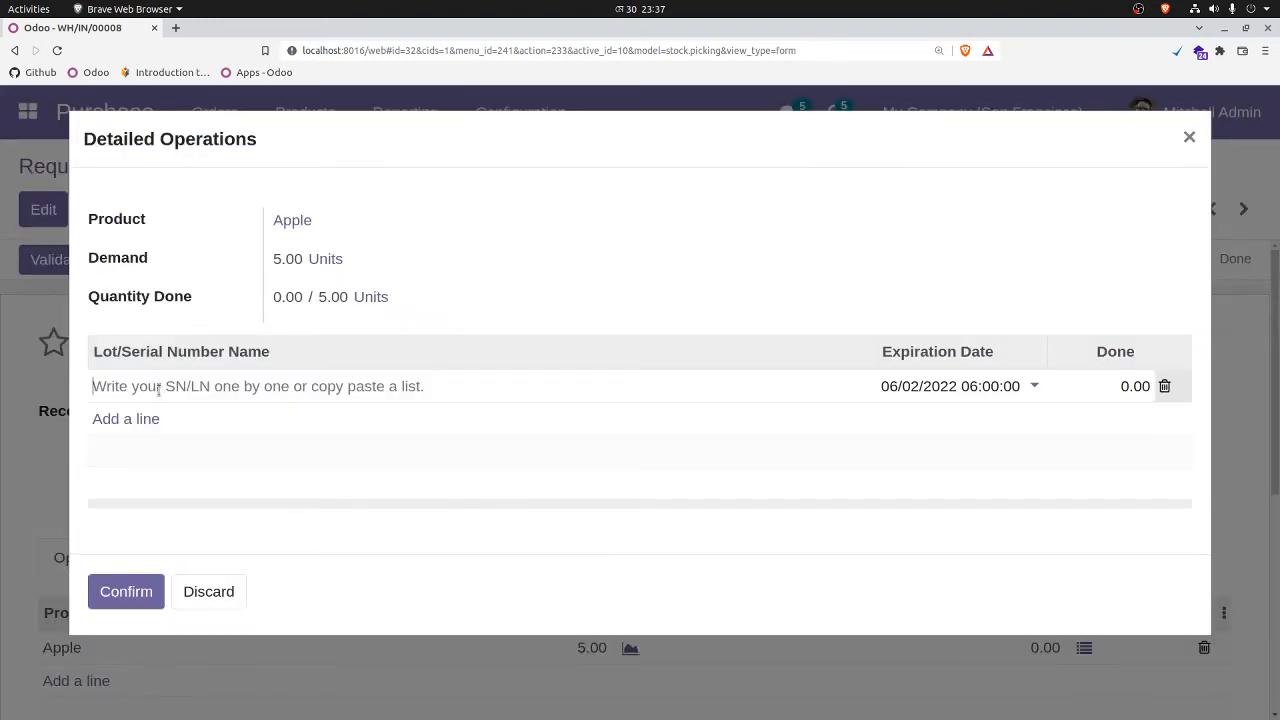
type("A-002")
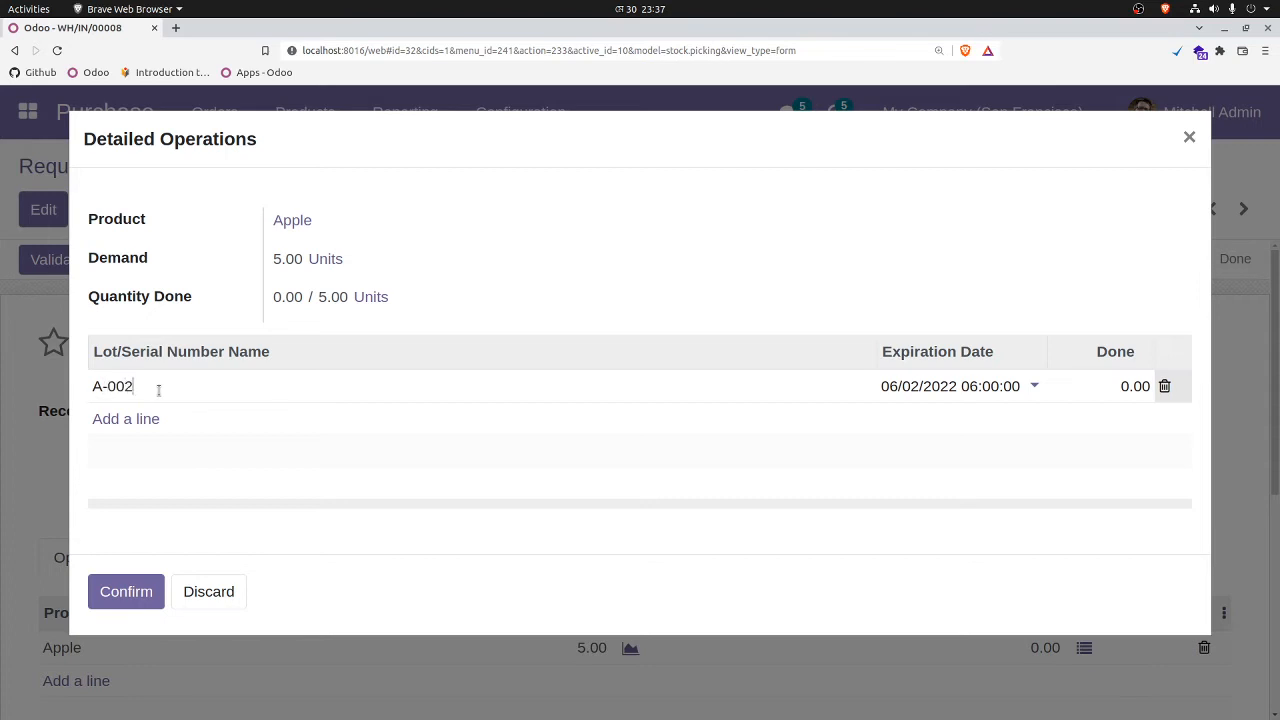
left_click(1111, 385)
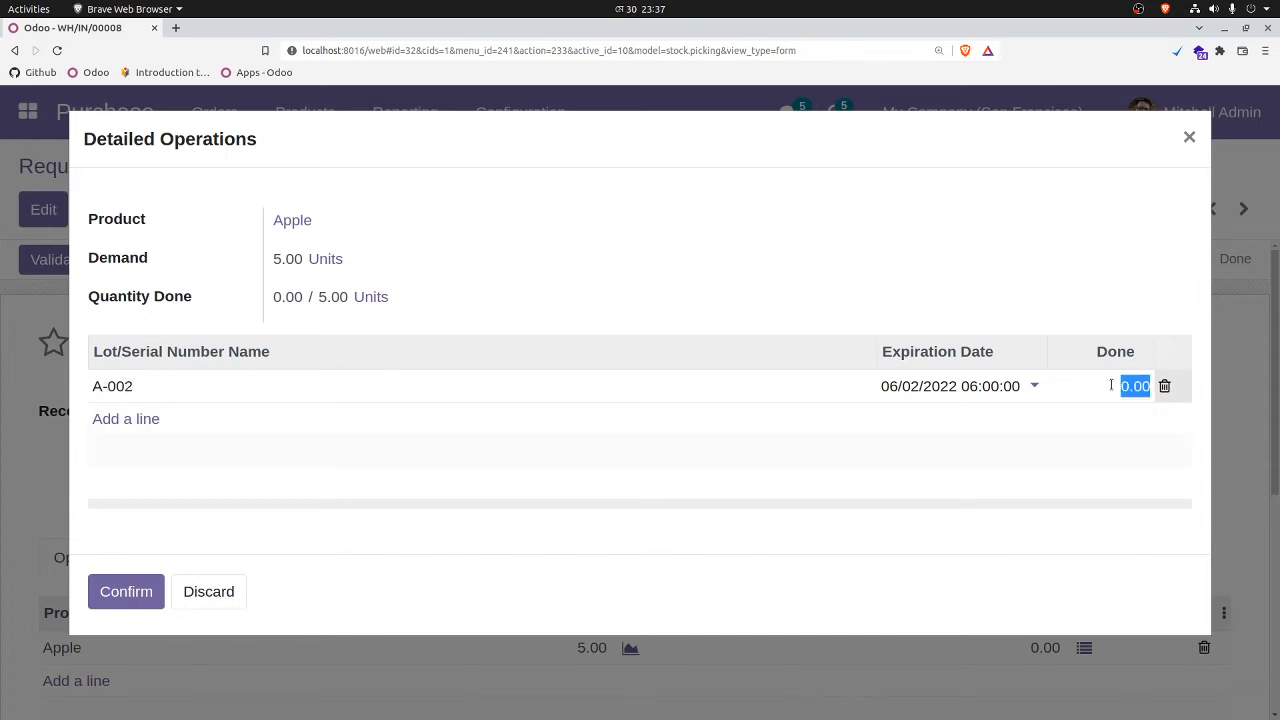
left_click(835, 292)
left_click(110, 591)
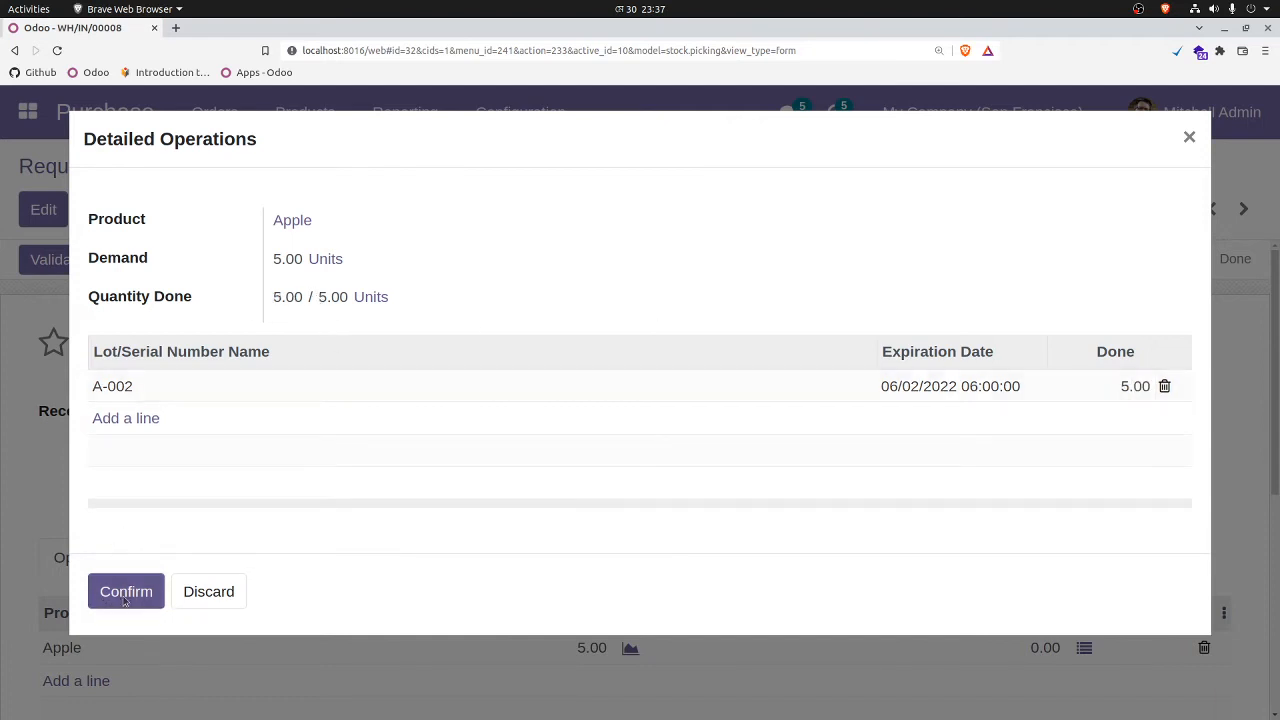
left_click(72, 266)
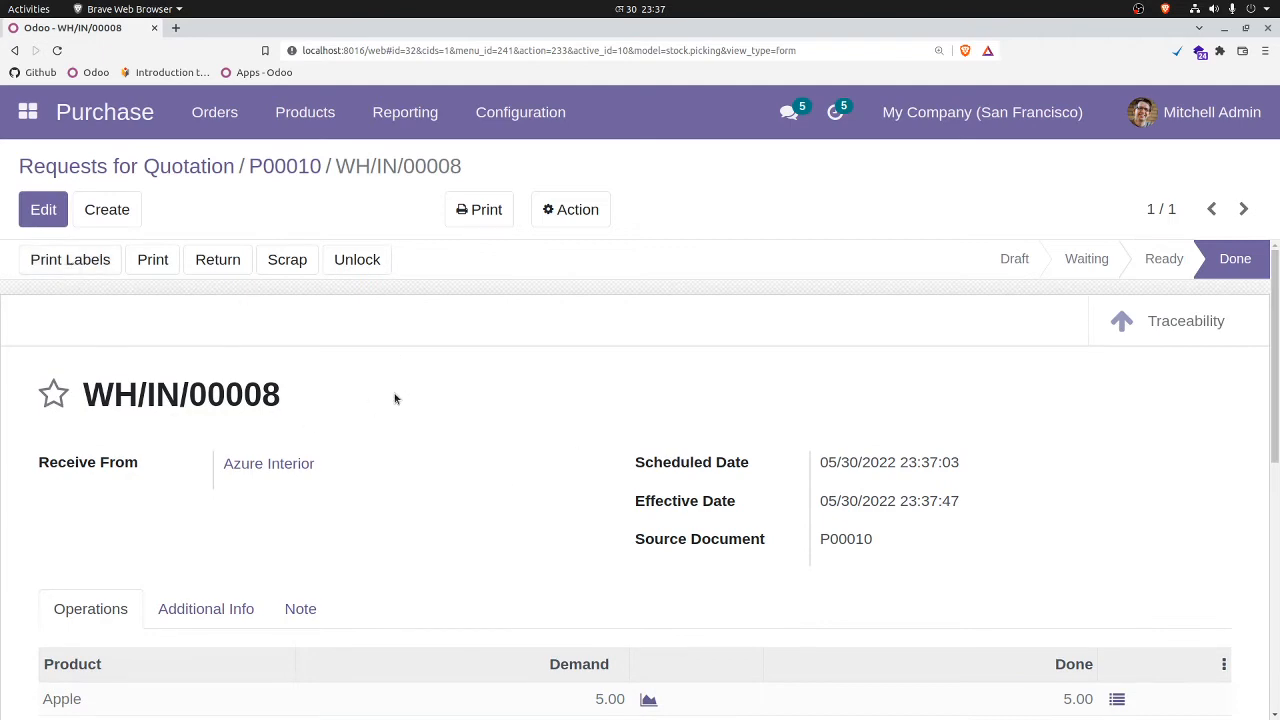
Step: Open the Apple product from the Purchase products and check its on-hand, forecasted and purchased quantities
left_click(308, 126)
left_click(315, 163)
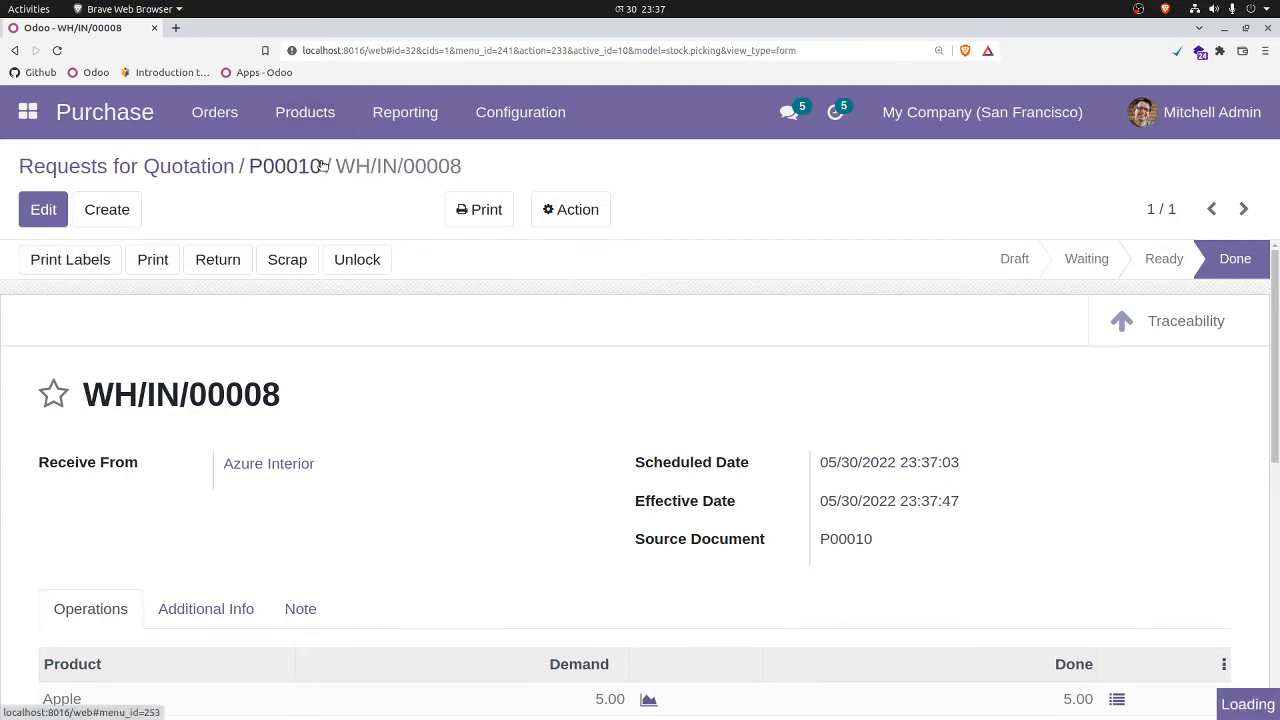
left_click(555, 314)
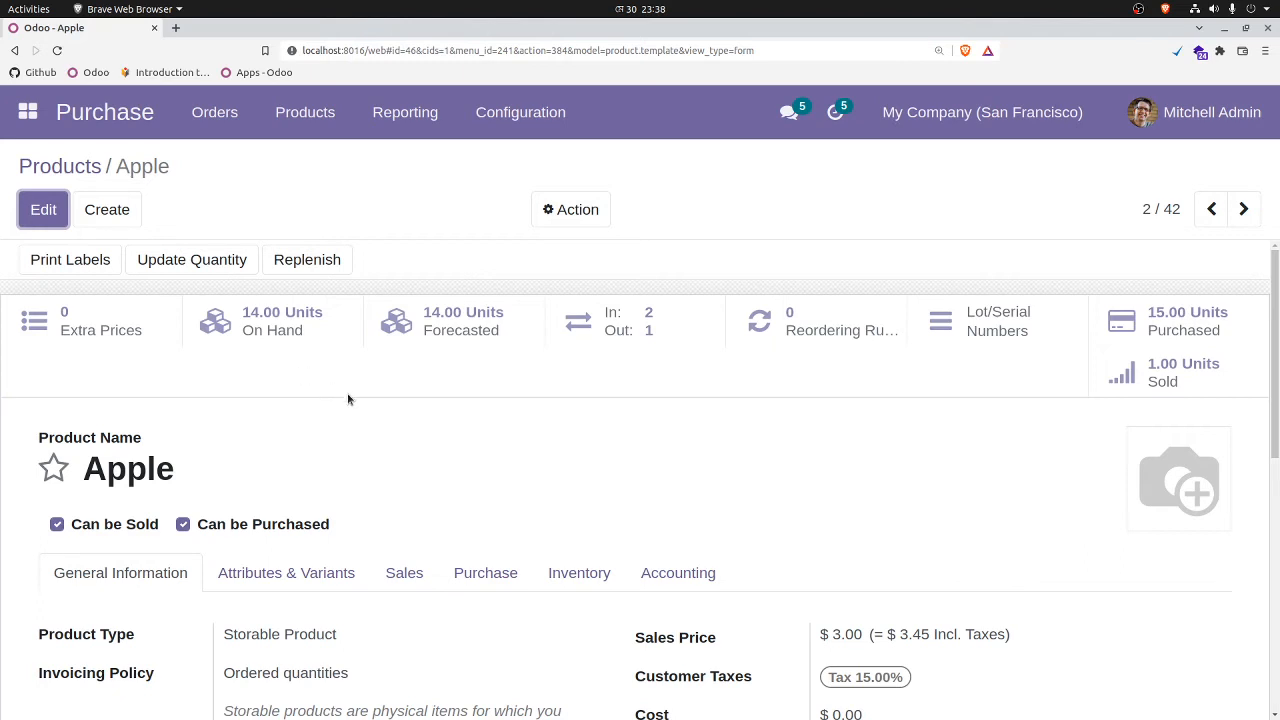
scroll(330, 388, "down", 2)
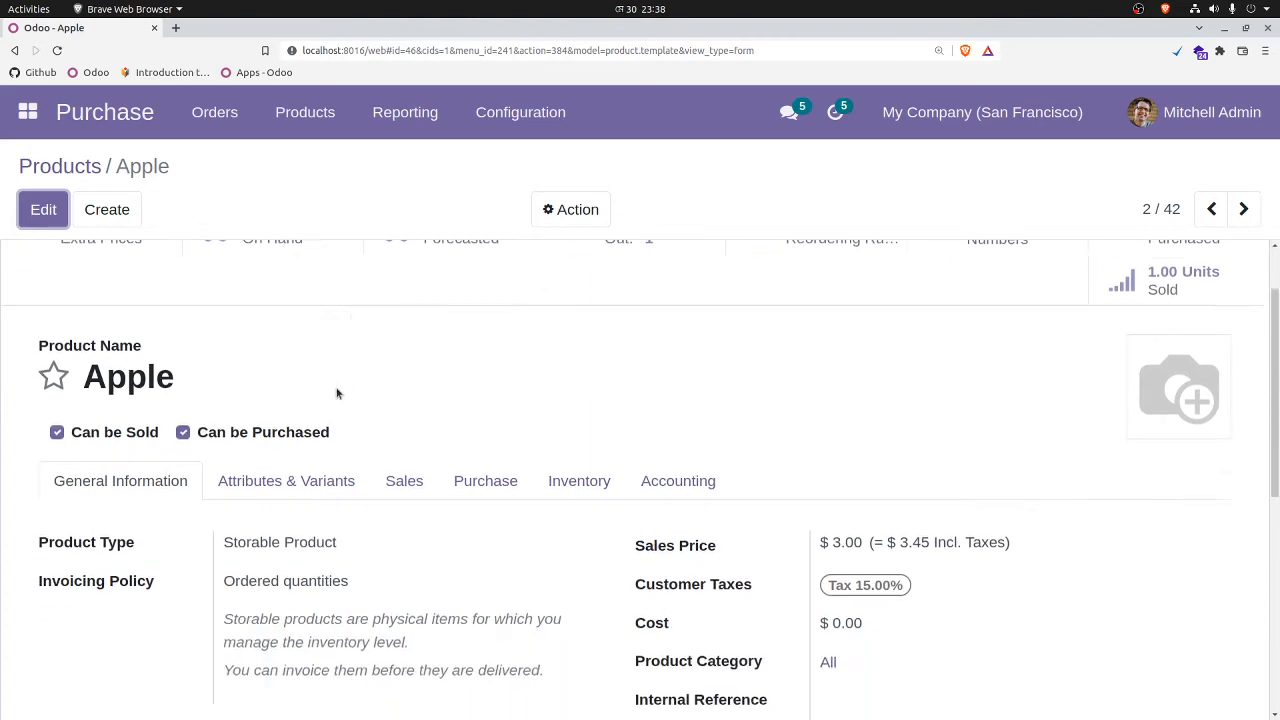
scroll(410, 411, "up", 1)
scroll(410, 411, "up", 1)
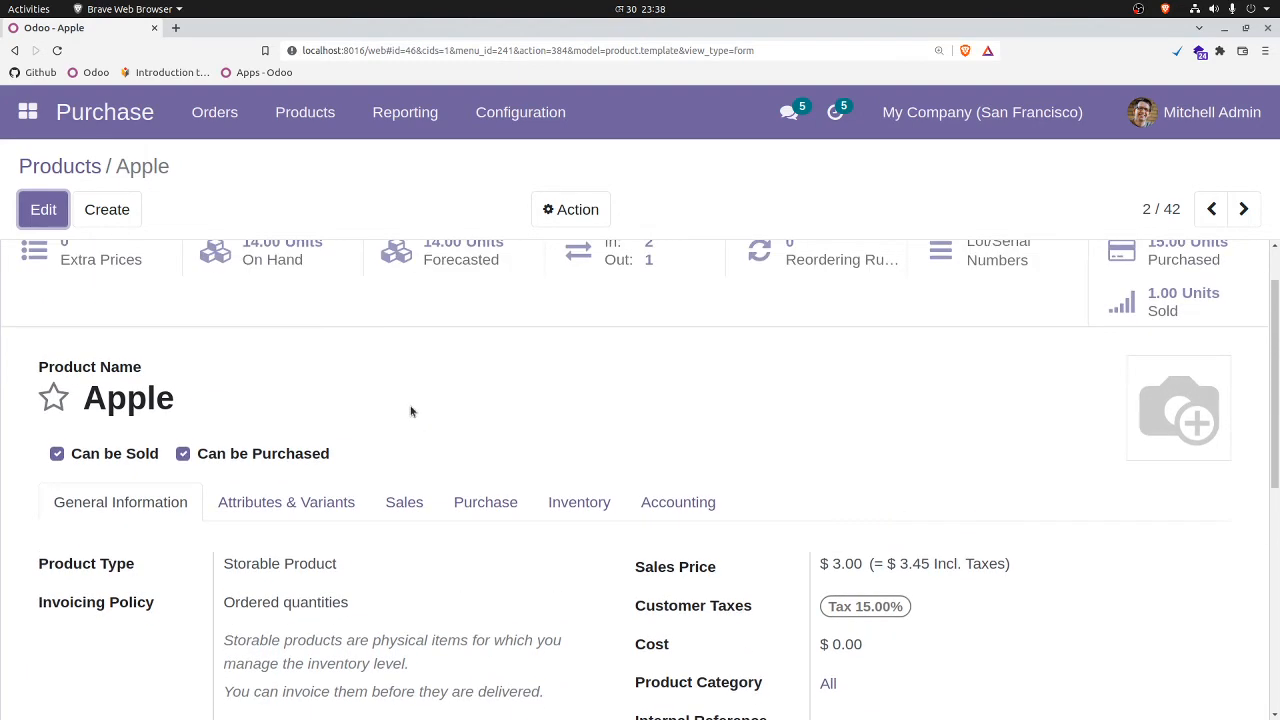
key("alt+Left")
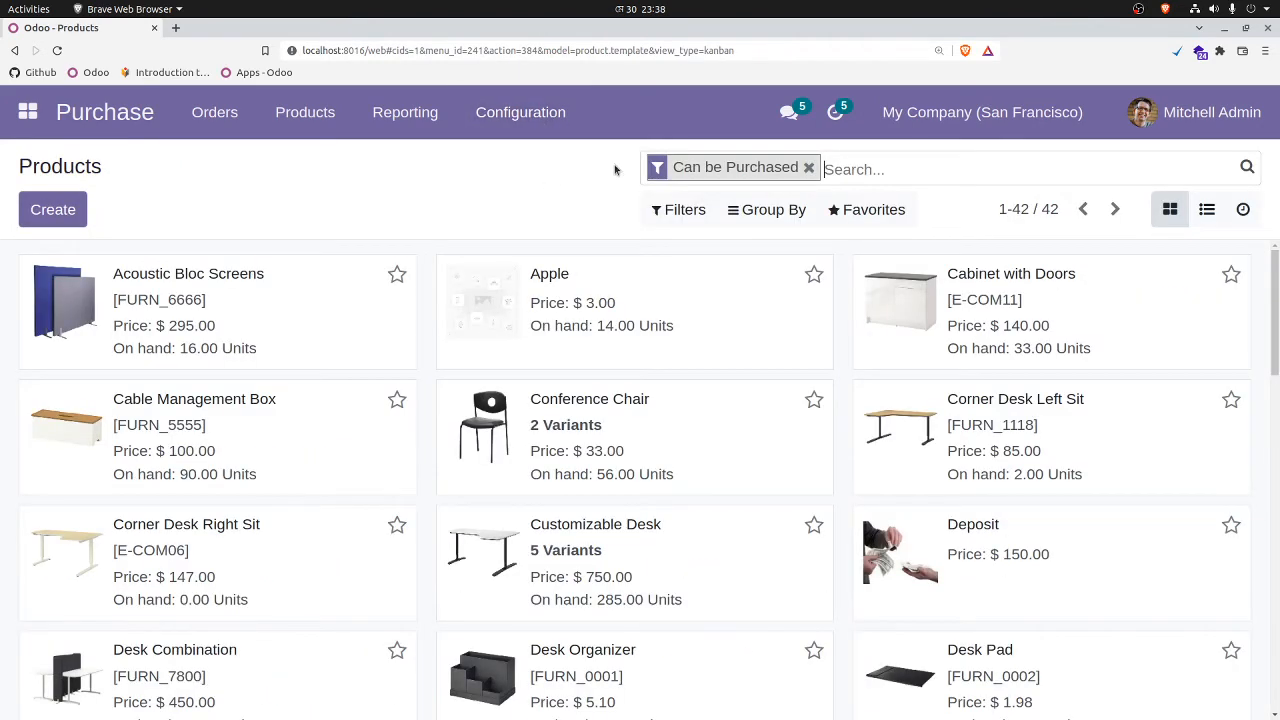
Step: Search the Purchase settings for "pric" and open the Sales pricelists with advanced price rules
left_click(527, 120)
left_click(517, 162)
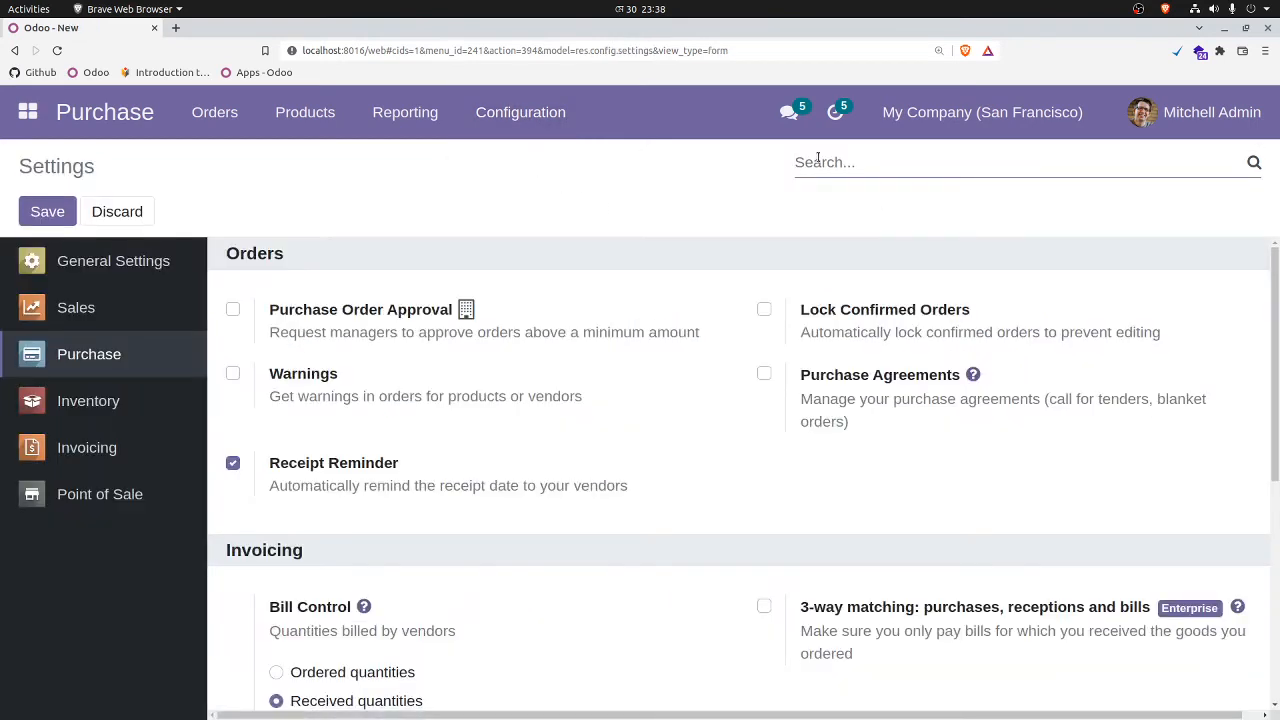
left_click(818, 161)
type("pric")
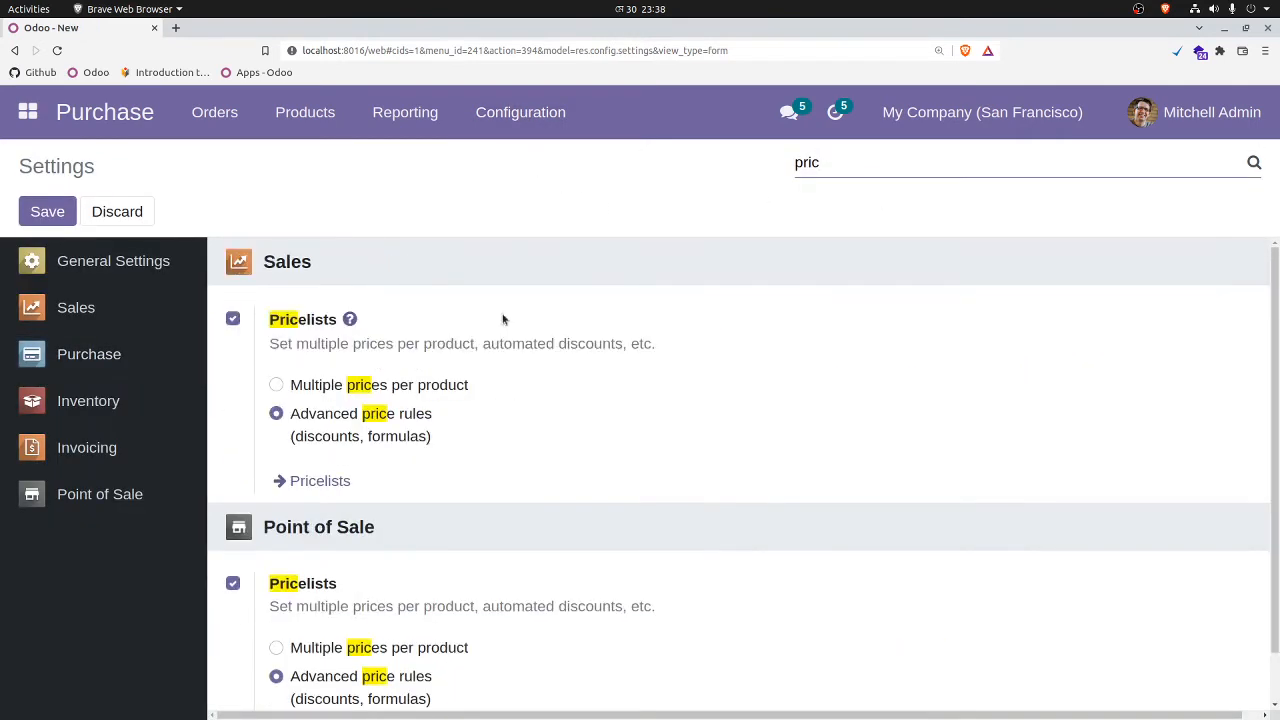
mouse_move(333, 424)
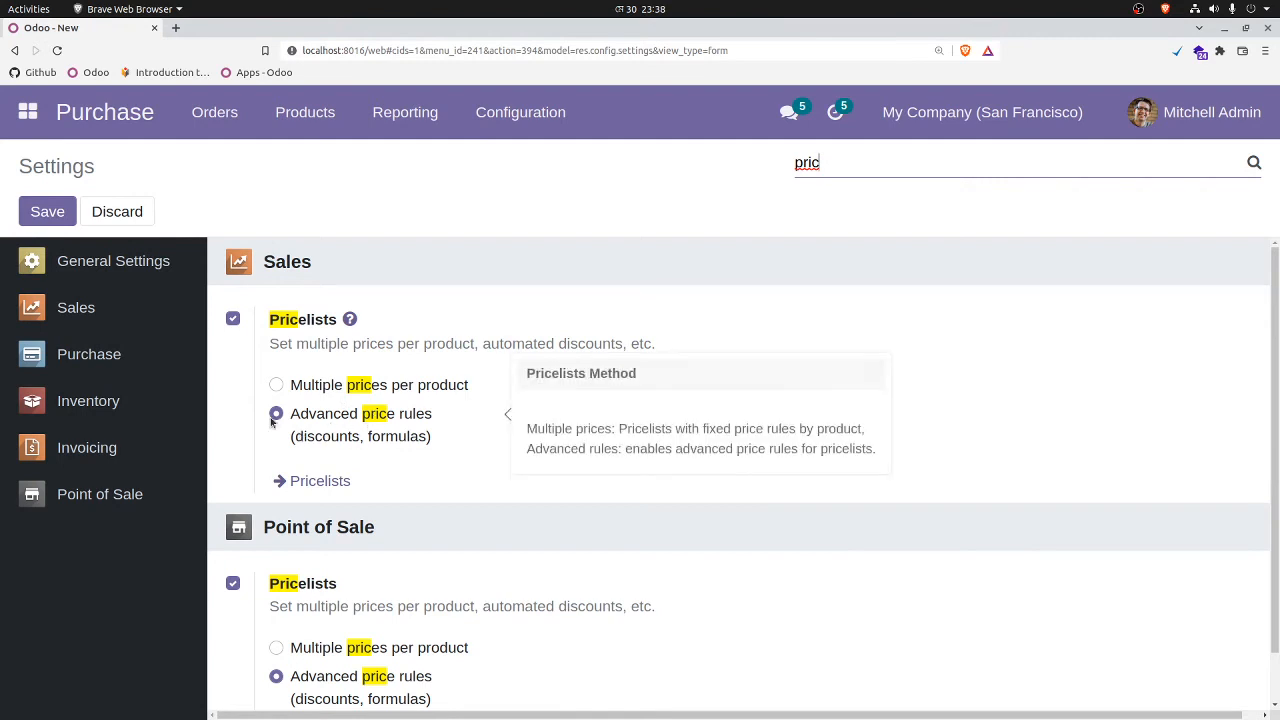
left_click(318, 484)
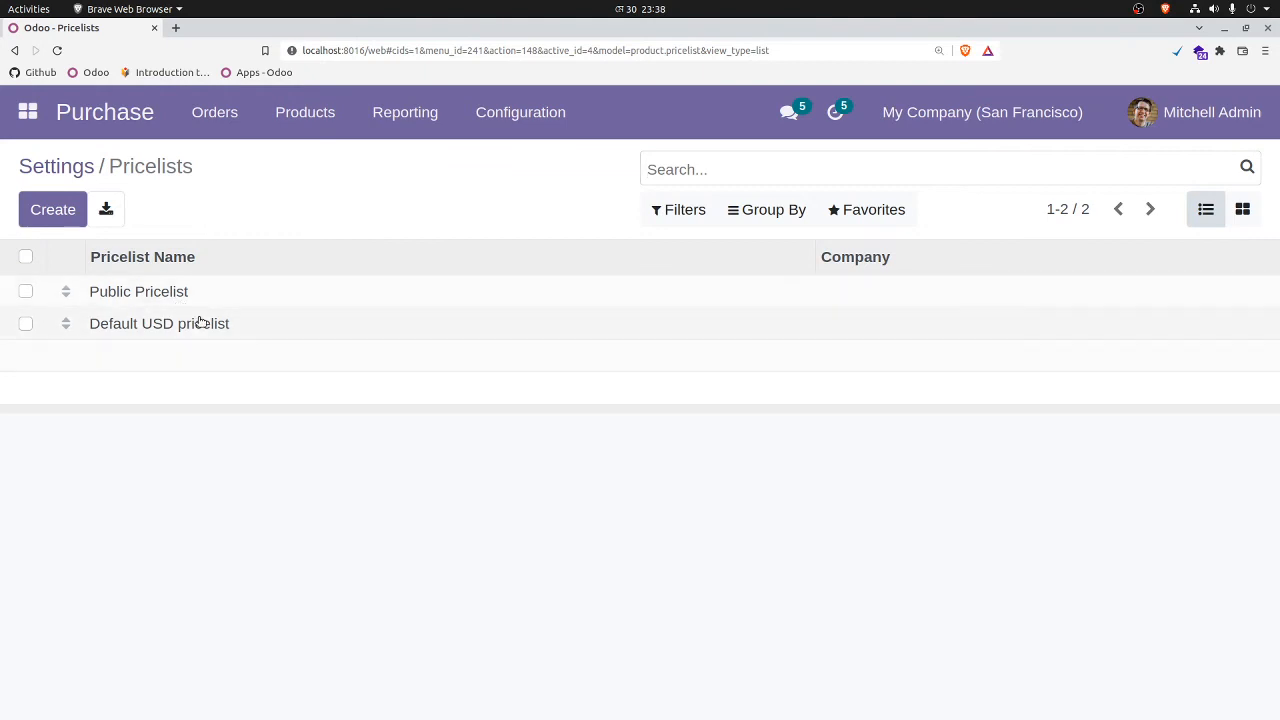
Step: Create a new pricelist named Apple-A002
left_click(51, 211)
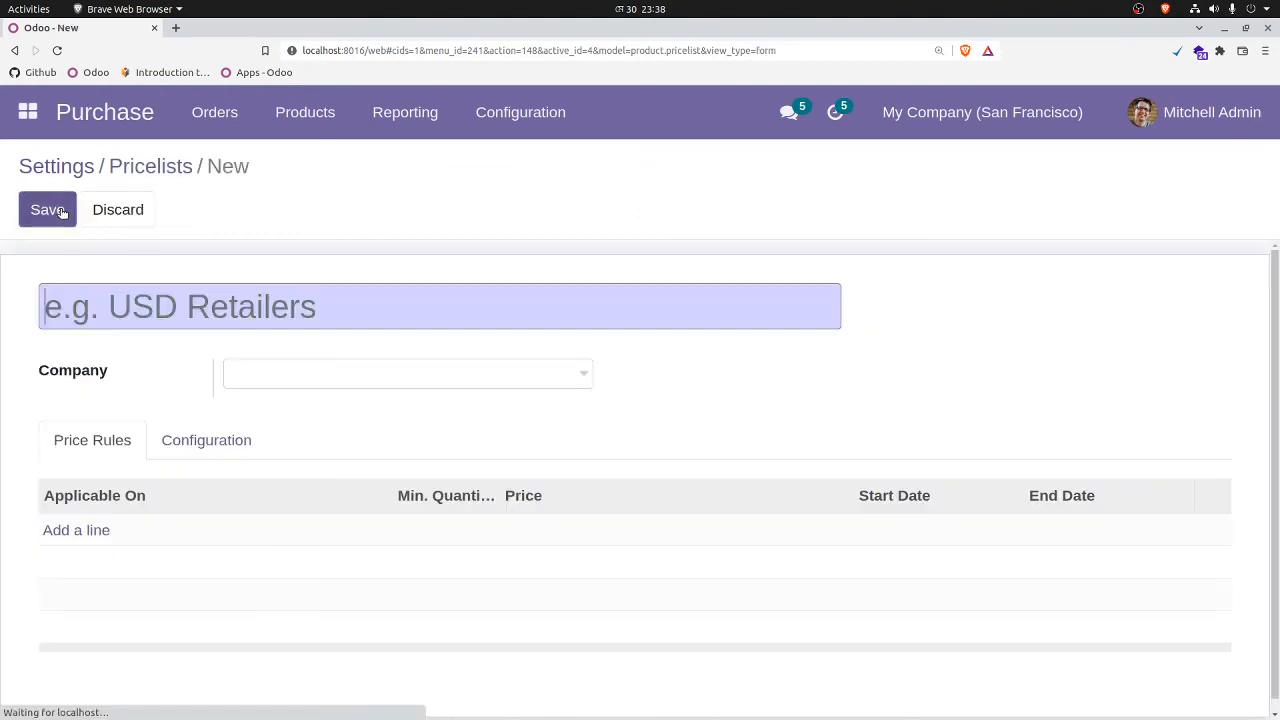
left_click(152, 307)
type("Apple")
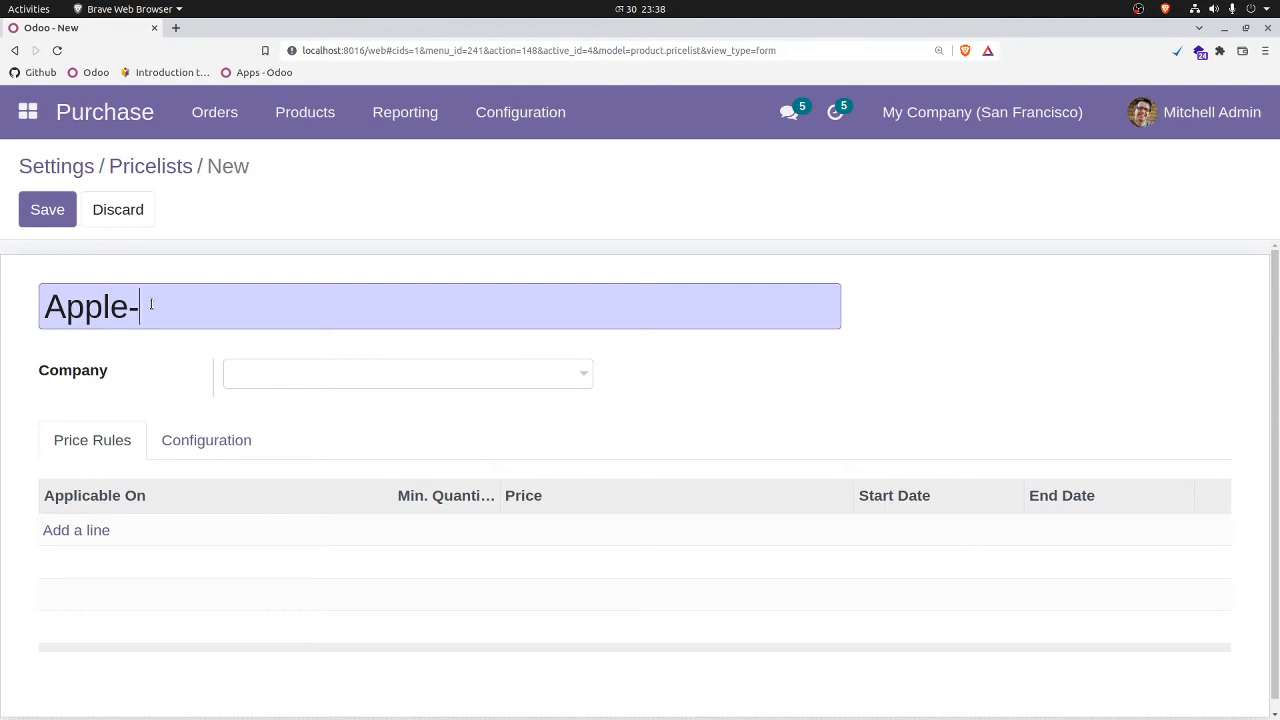
type("-A002")
Step: Add a fixed price rule of $4 for the Apple product, then save the pricelist and return to the pricelist overview
left_click(101, 533)
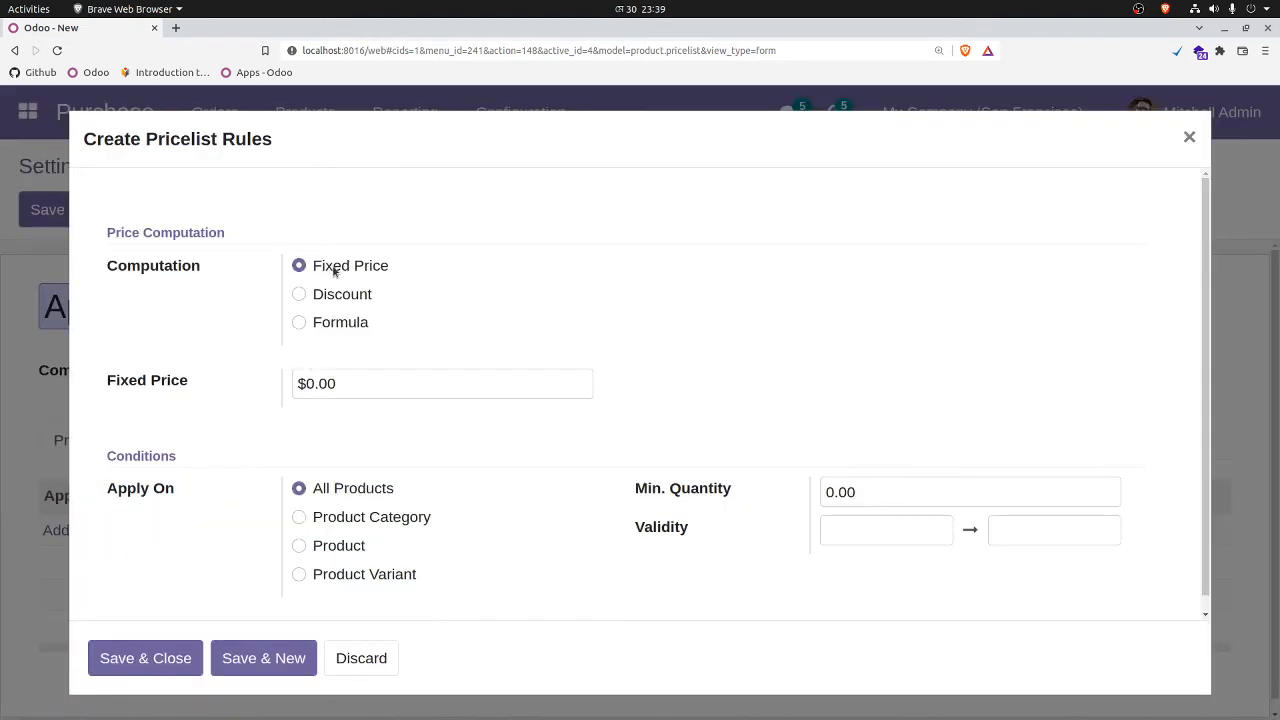
left_click_drag(340, 384, 274, 383)
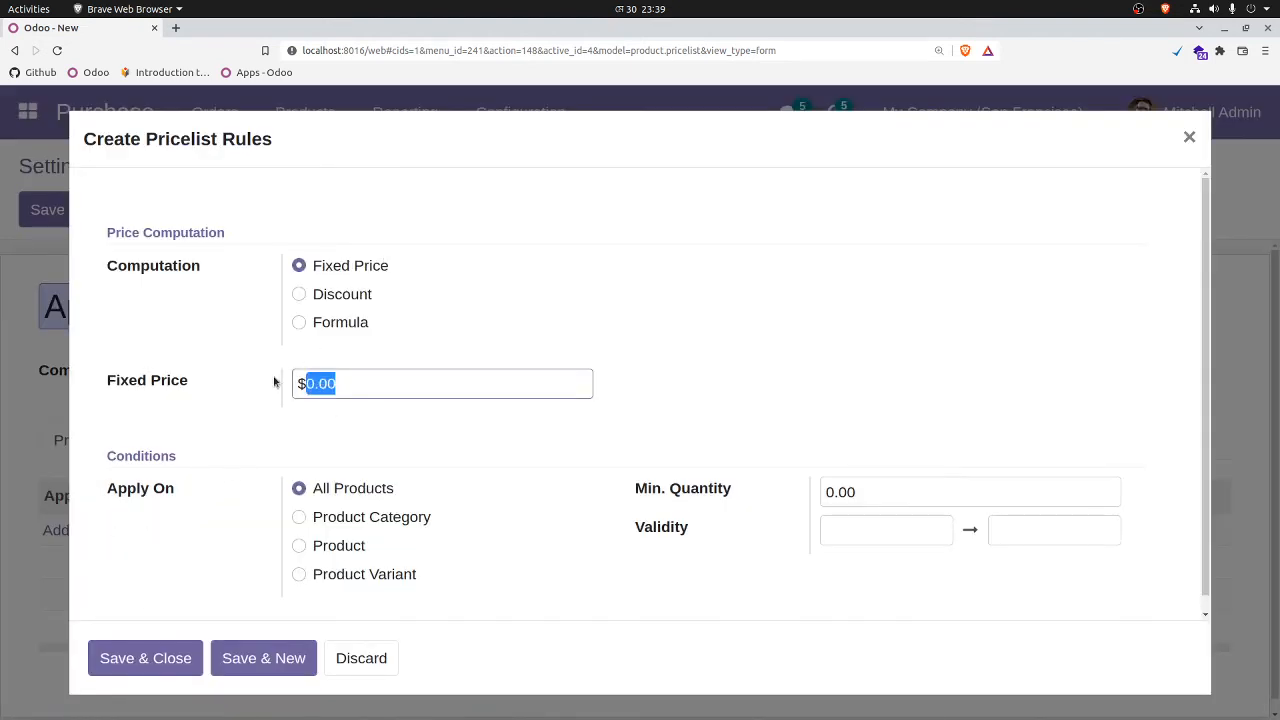
type("4")
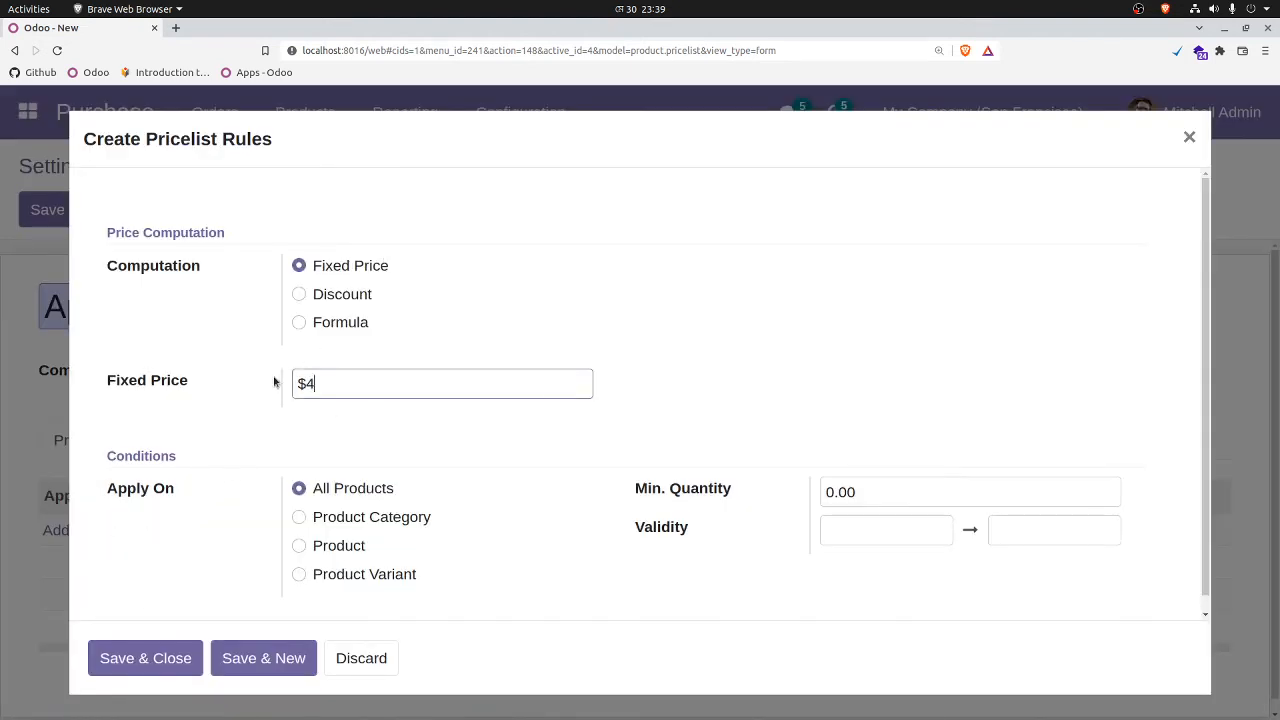
left_click(298, 549)
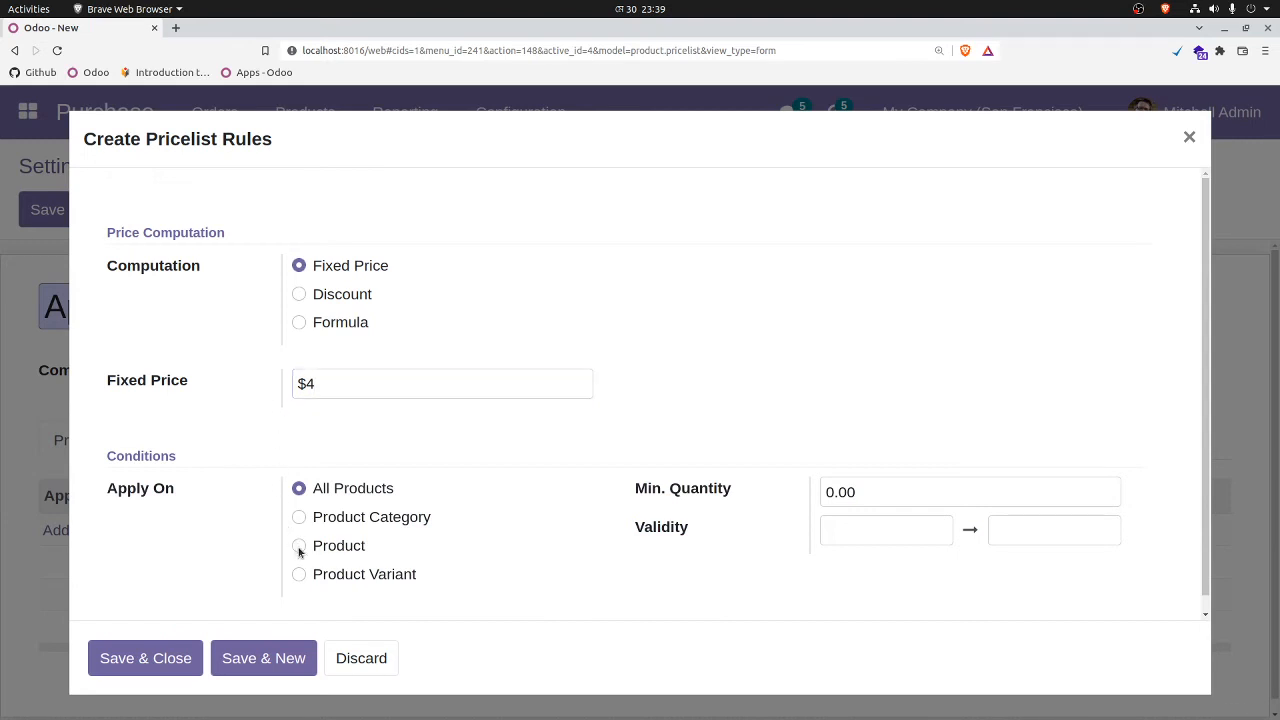
scroll(410, 520, "down", 1)
left_click(386, 566)
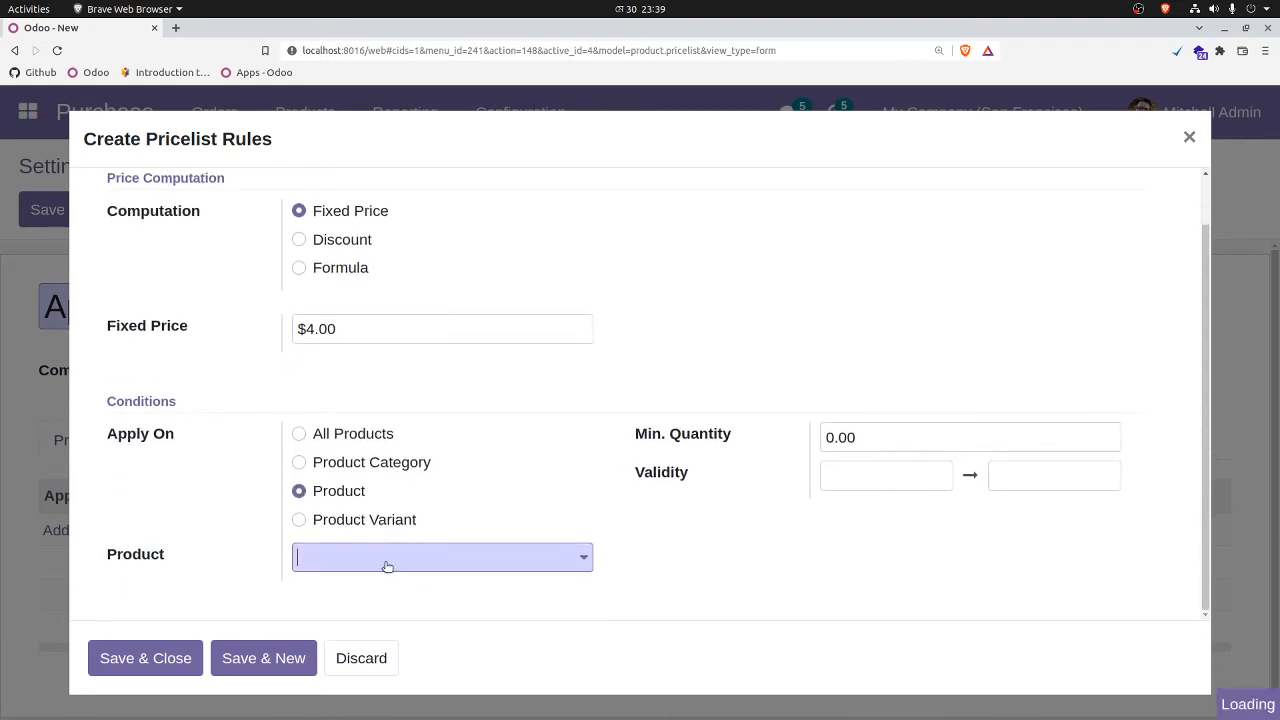
type("ap")
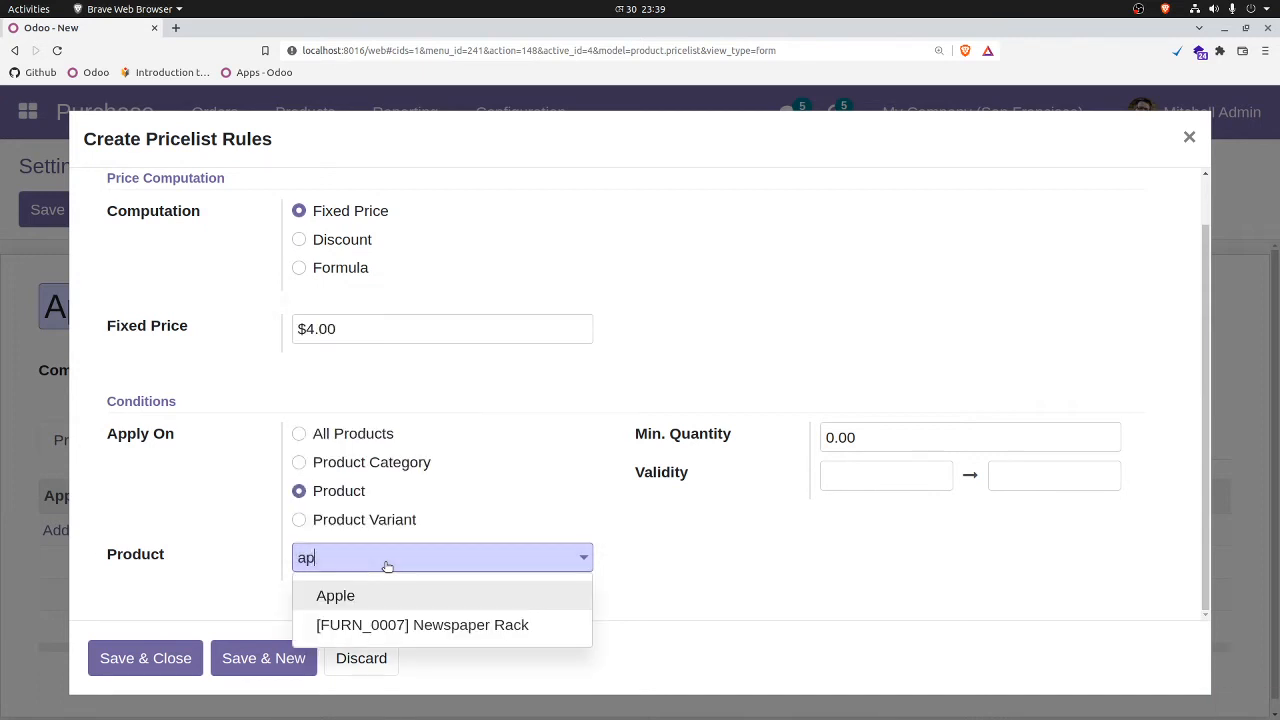
key("Return")
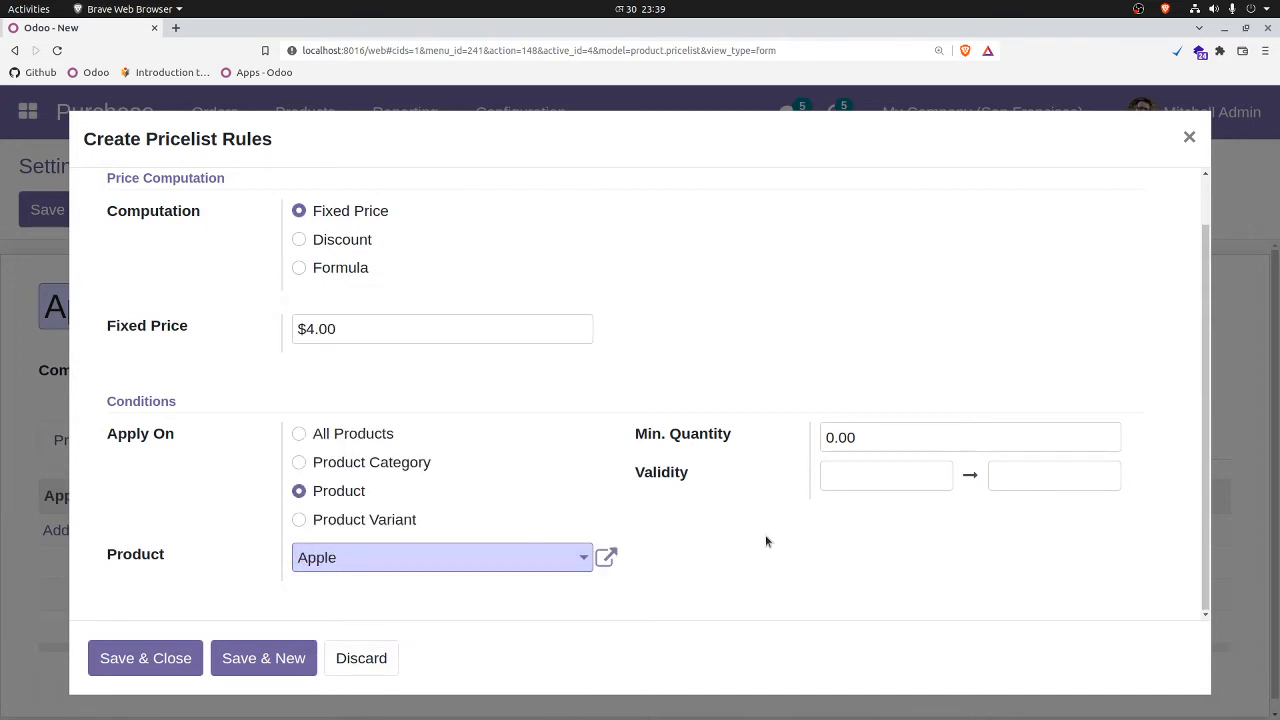
left_click(143, 659)
left_click(46, 213)
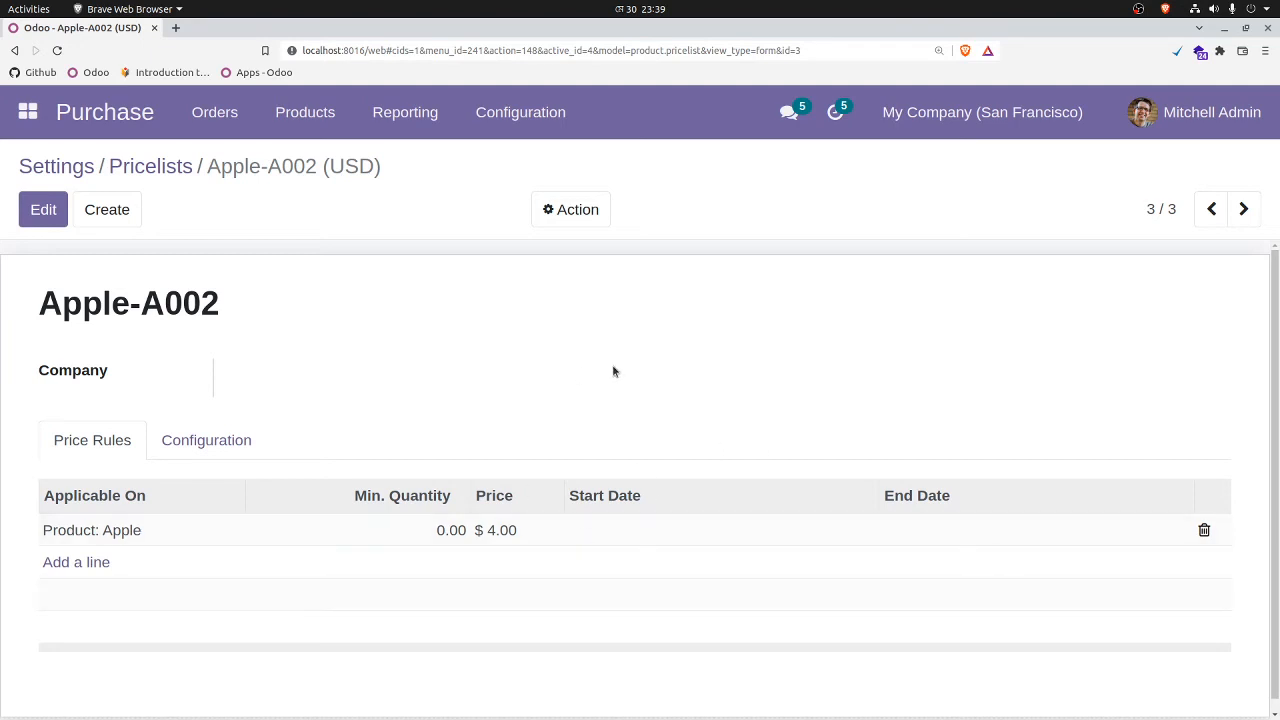
left_click(176, 168)
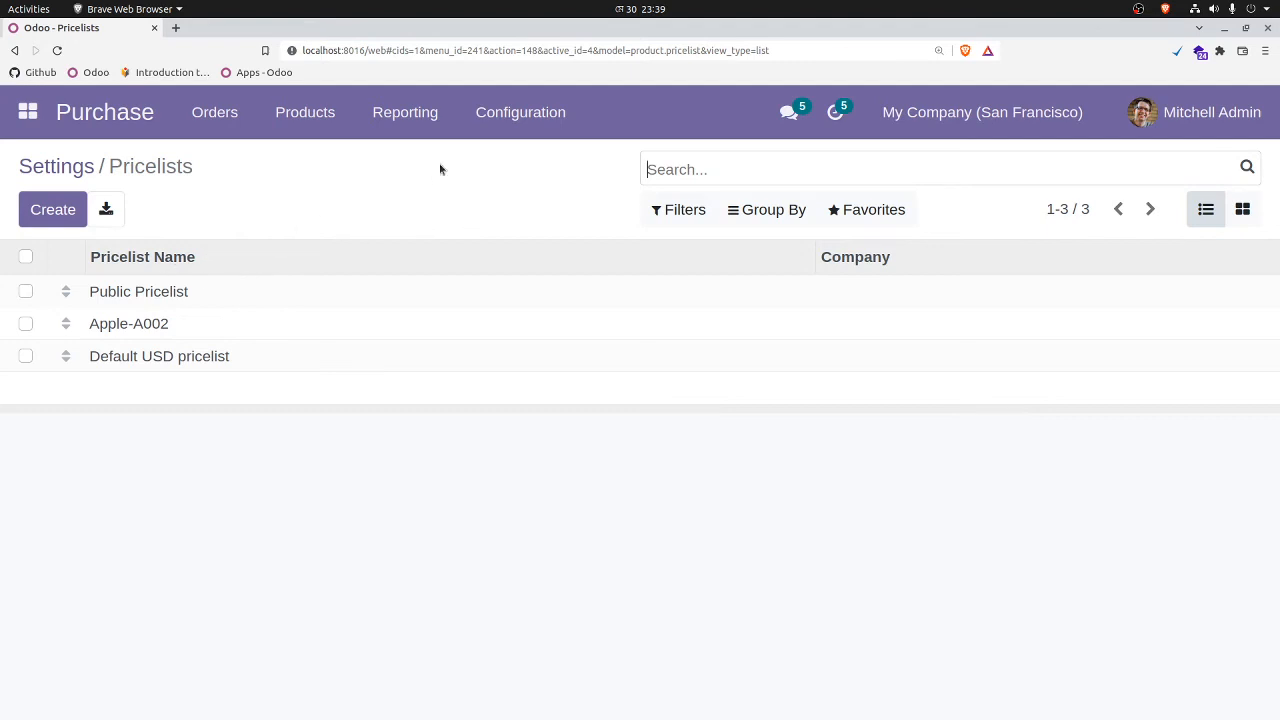
Step: Switch to the Point of Sale app and review the Apple Shop's pricing settings and available pricelists
left_click(27, 114)
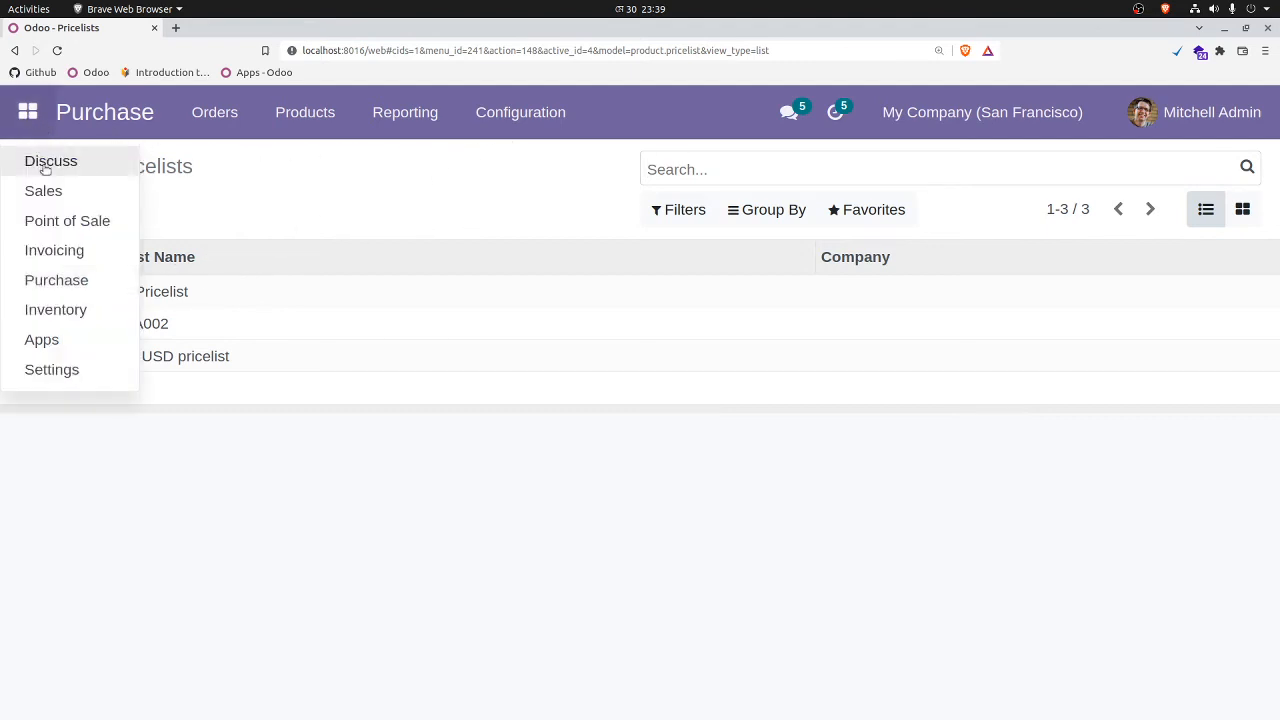
left_click(68, 222)
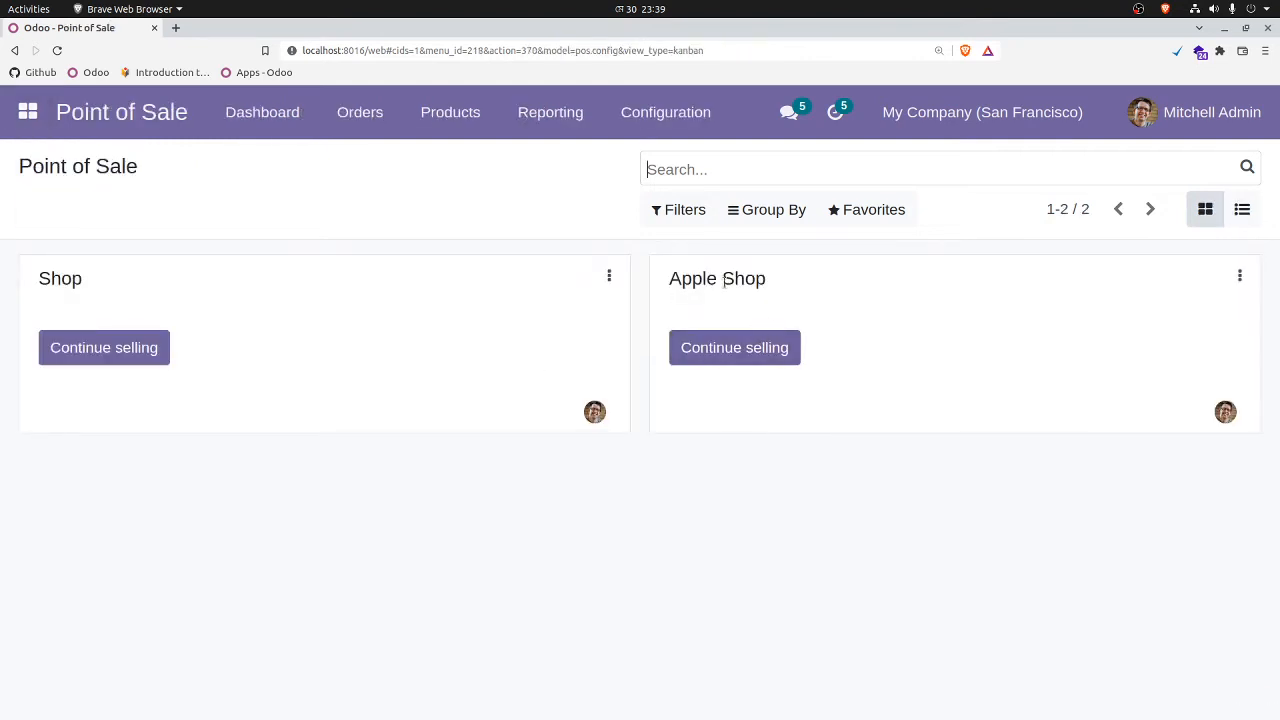
left_click(1245, 276)
left_click(828, 452)
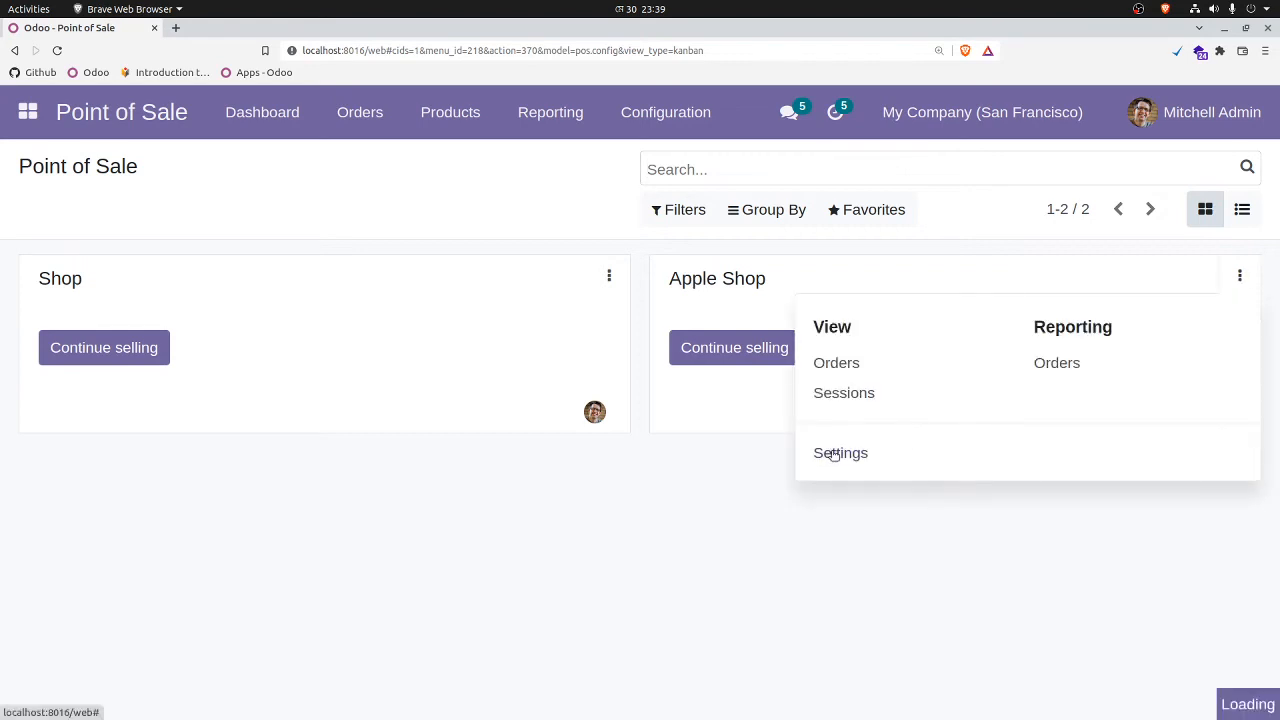
scroll(435, 450, "down", 5)
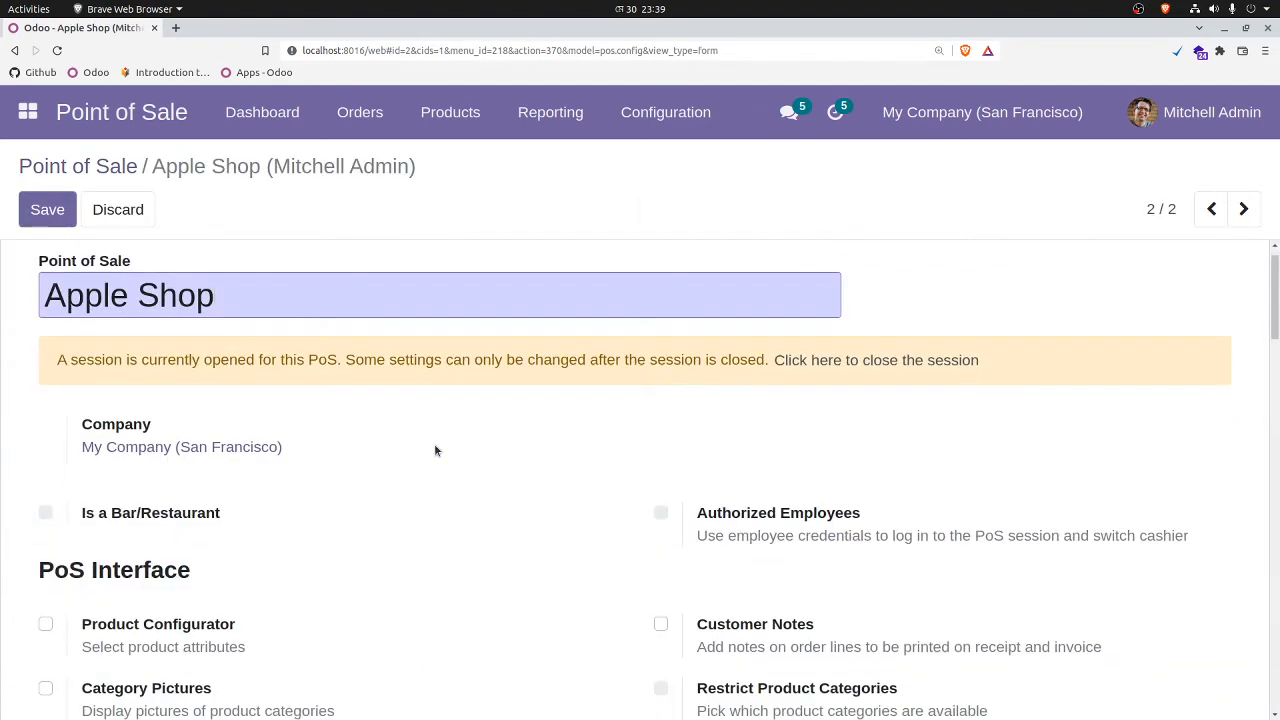
scroll(376, 551, "down", 4)
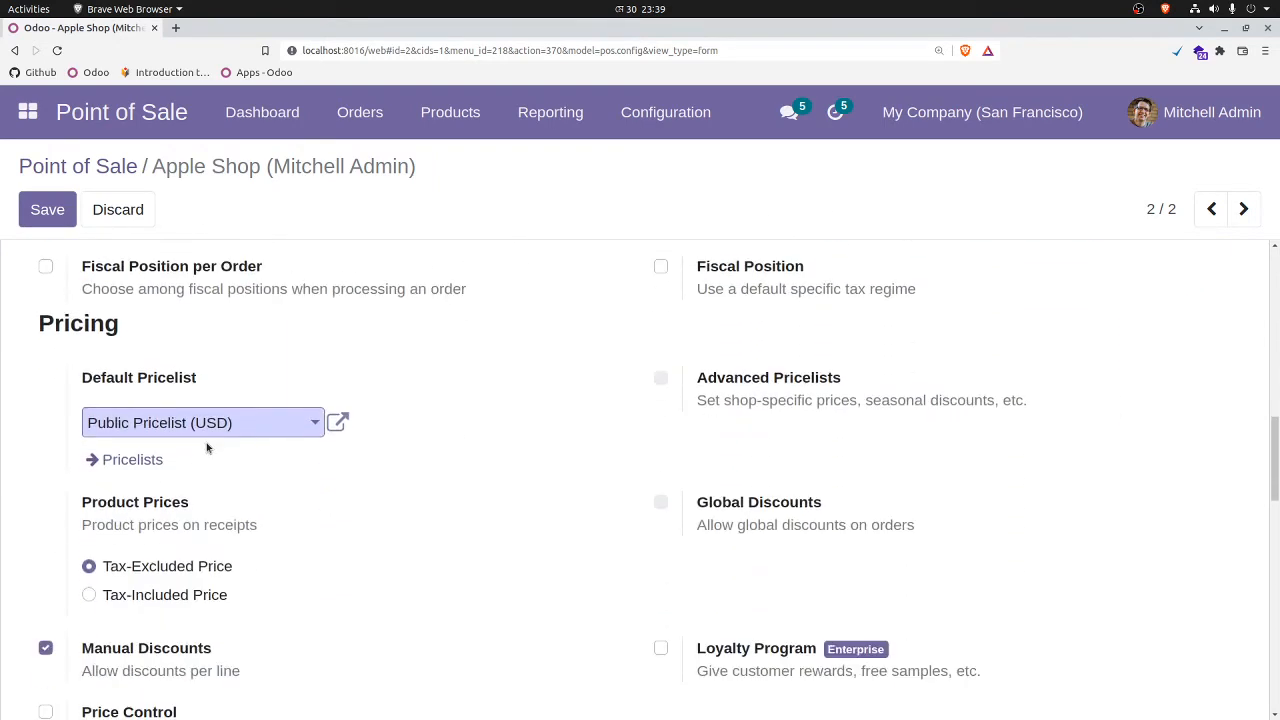
left_click(140, 461)
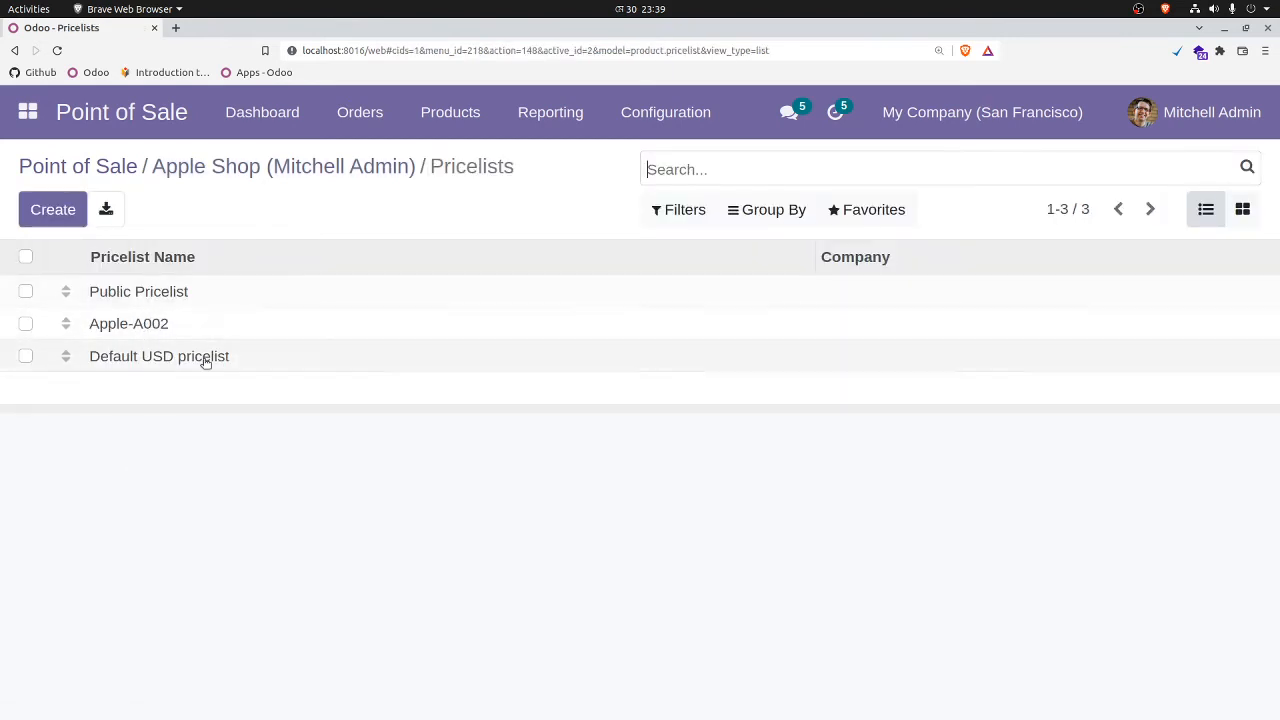
Step: Return to the Point of Sale dashboard and continue selling in the Apple Shop
left_click(266, 168)
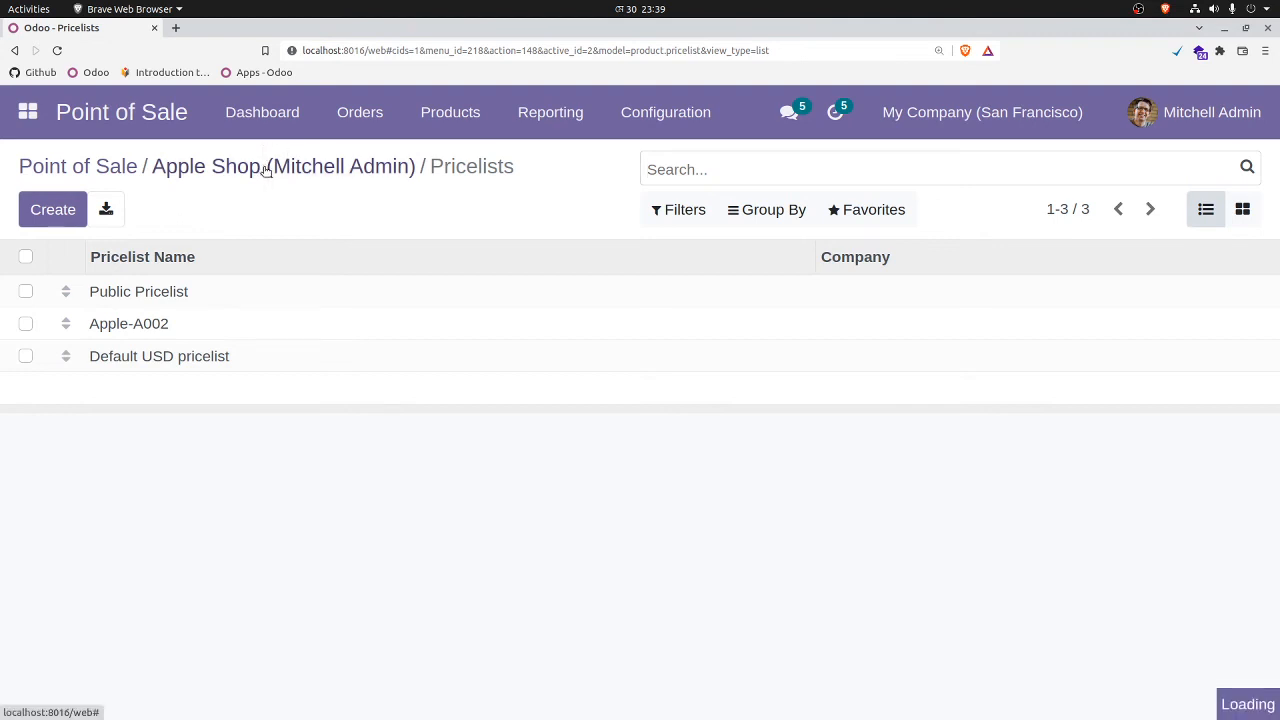
left_click(125, 128)
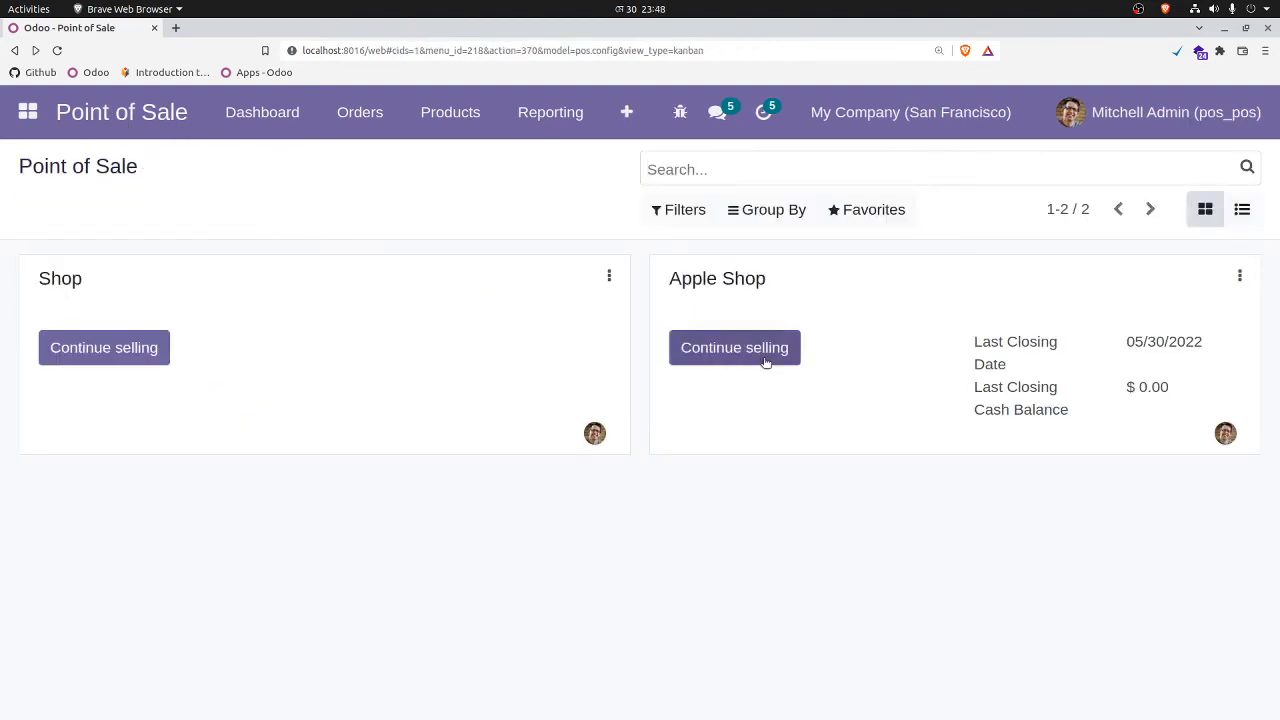
left_click(766, 362)
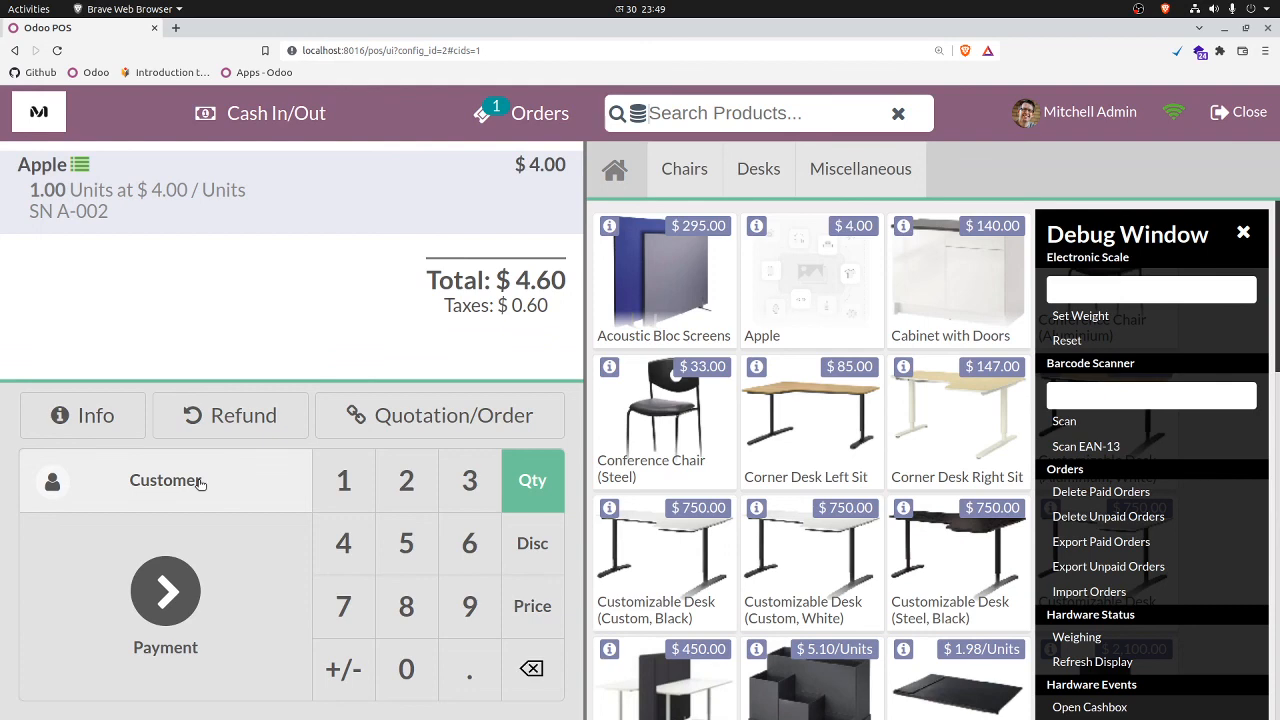
Step: Close the current Apple Shop selling session from its closing cash control
left_click(1240, 121)
scroll(779, 417, "down", 1)
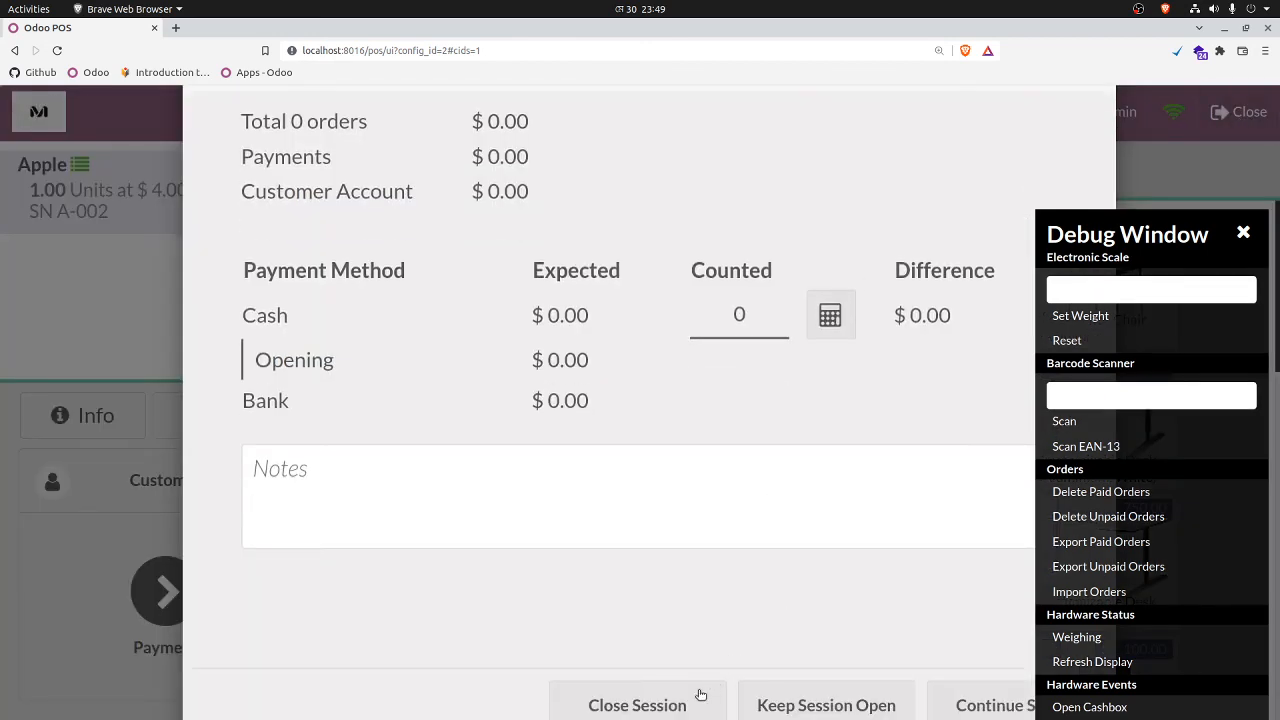
left_click(667, 707)
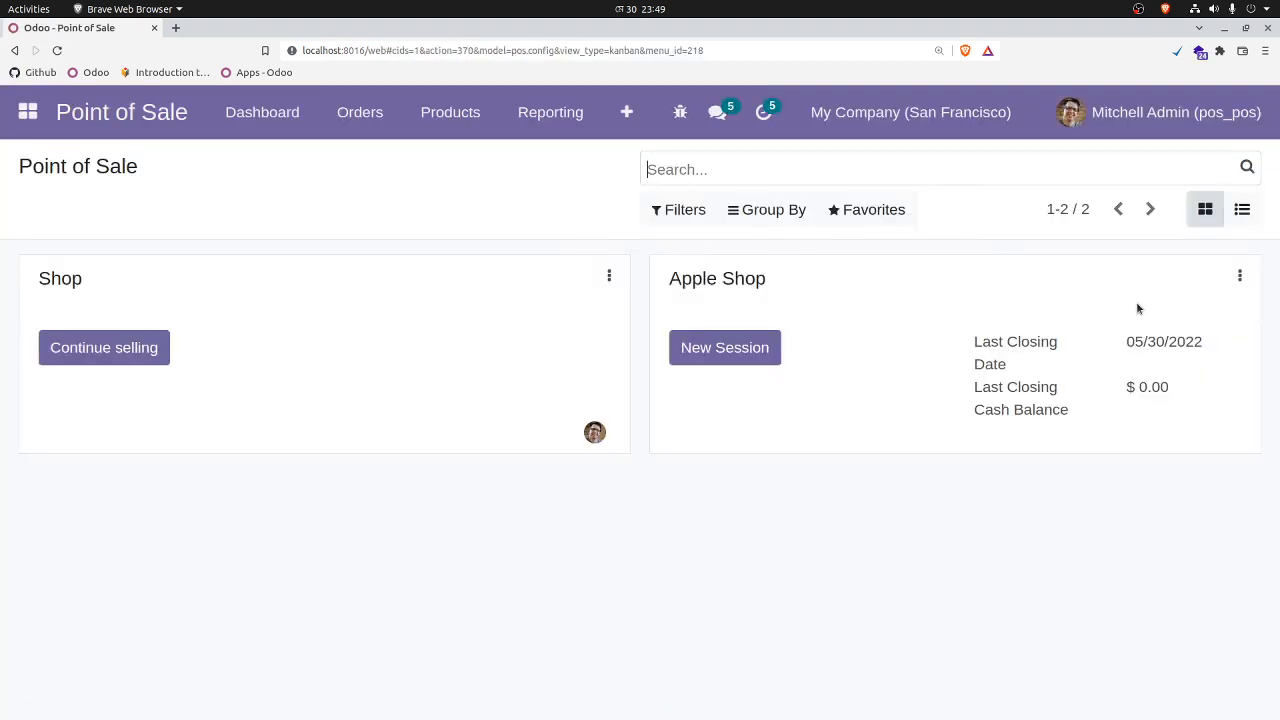
Step: Enable Advanced Pricelists in the Apple Shop settings, add Apple-A002 (USD) to the available pricelists, and save
left_click(1241, 277)
left_click(843, 455)
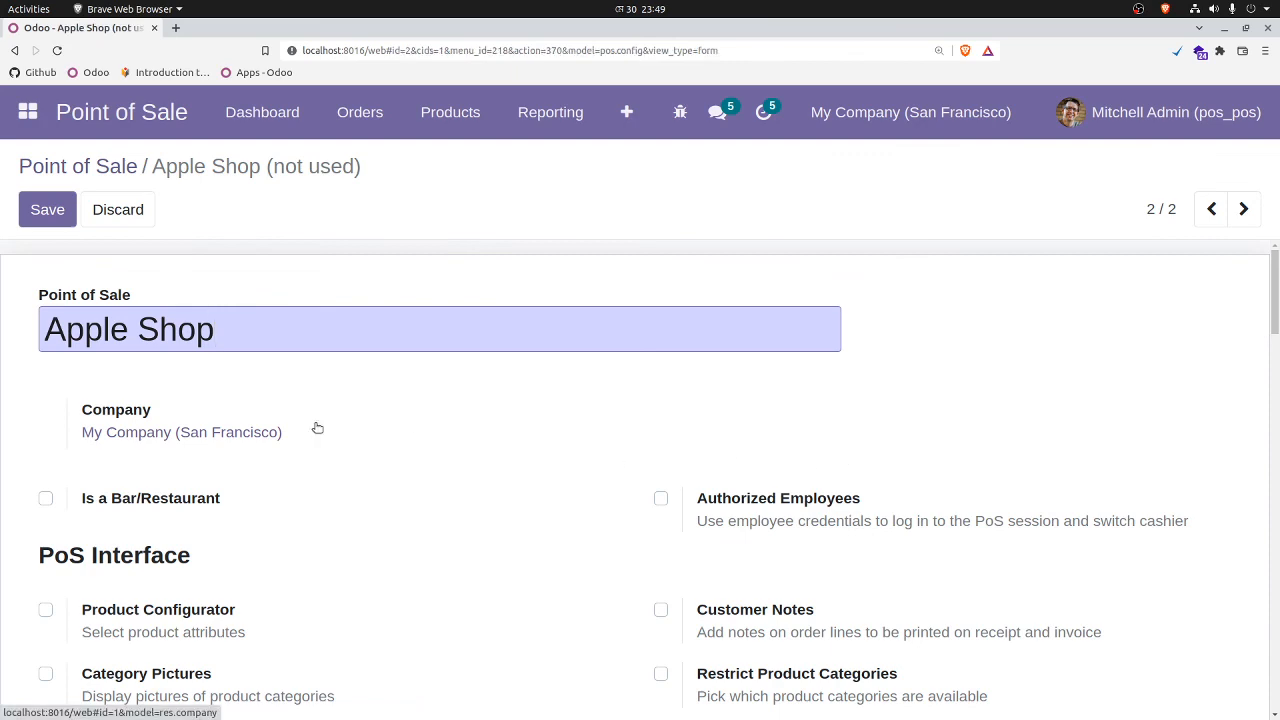
scroll(561, 440, "down", 3)
scroll(561, 440, "down", 8)
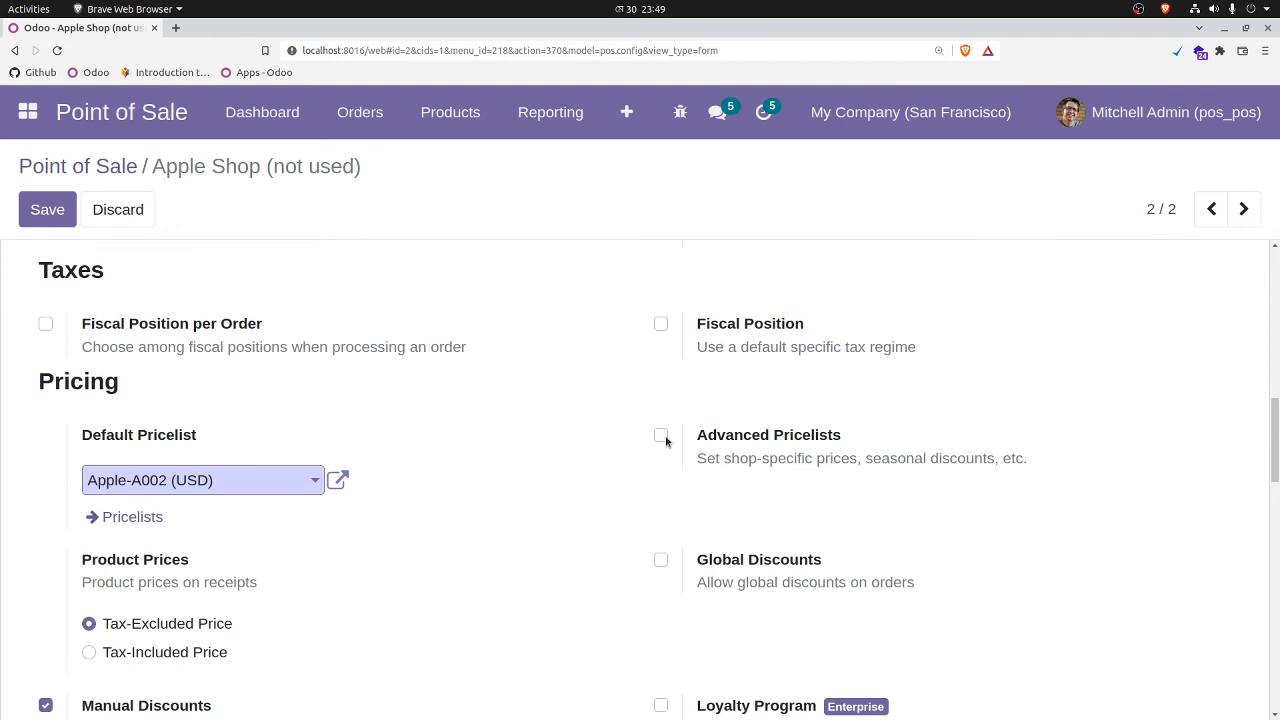
left_click(661, 436)
left_click(1040, 508)
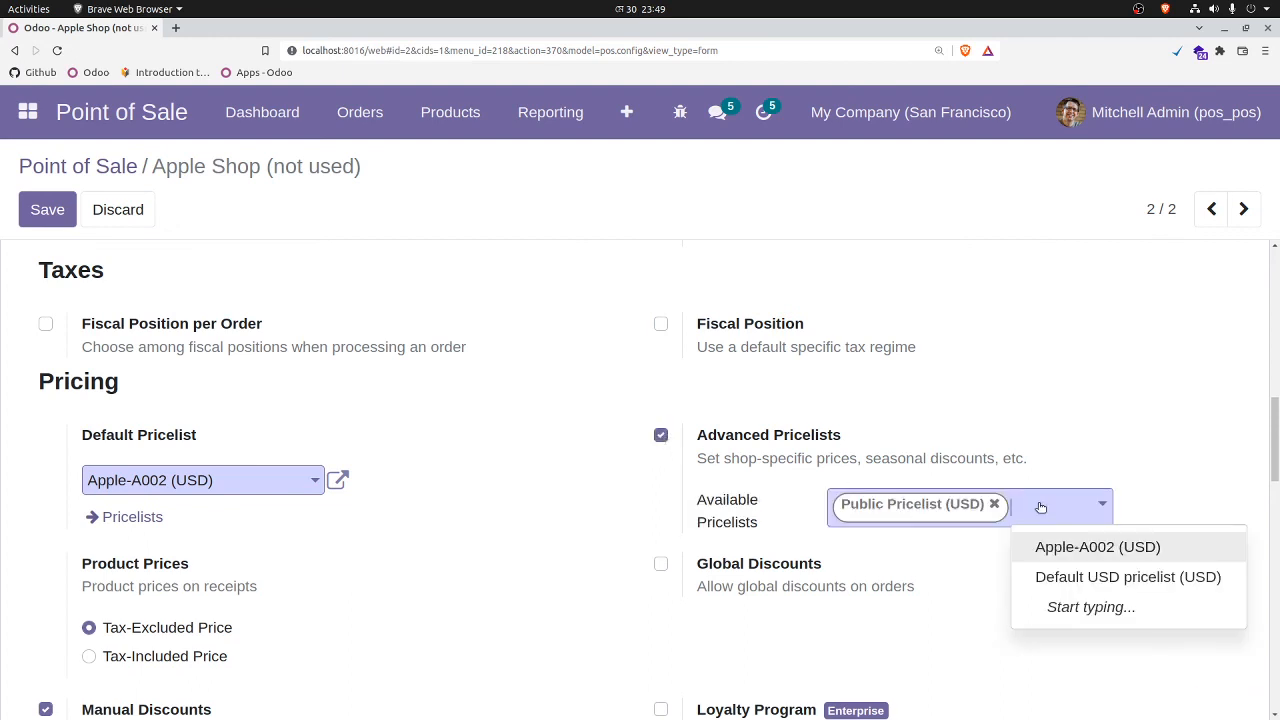
left_click(1120, 552)
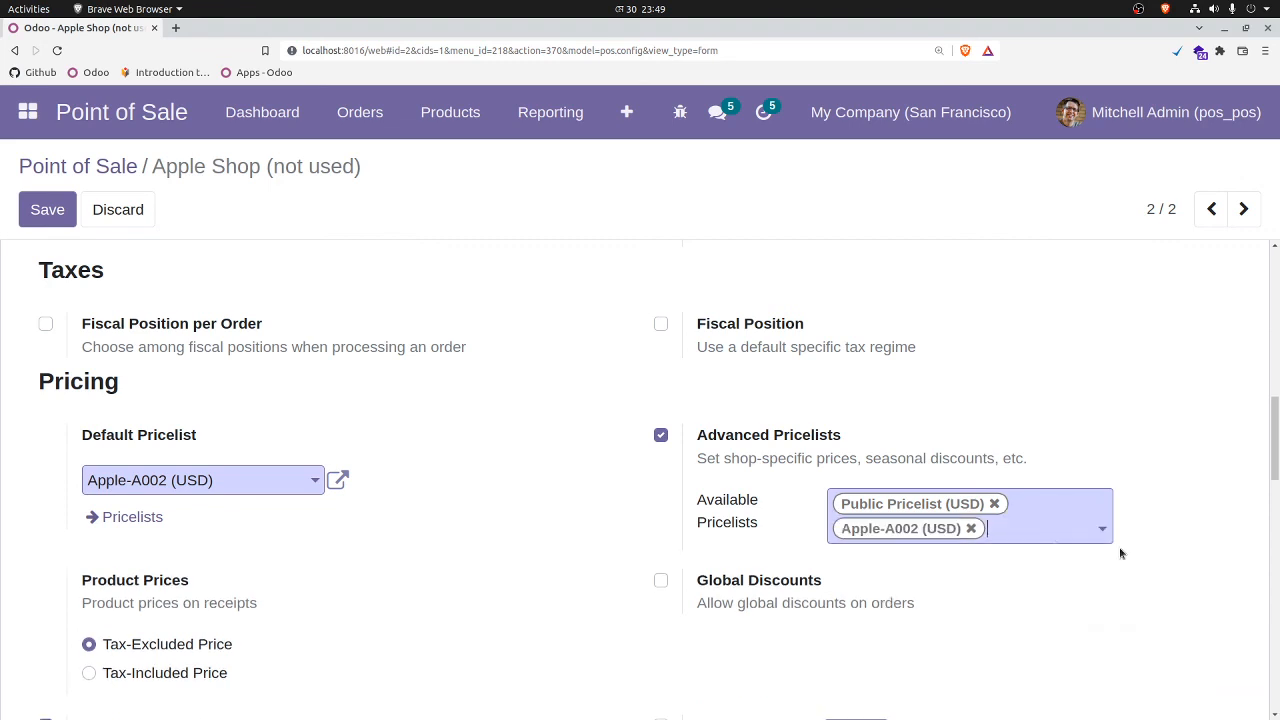
left_click(46, 212)
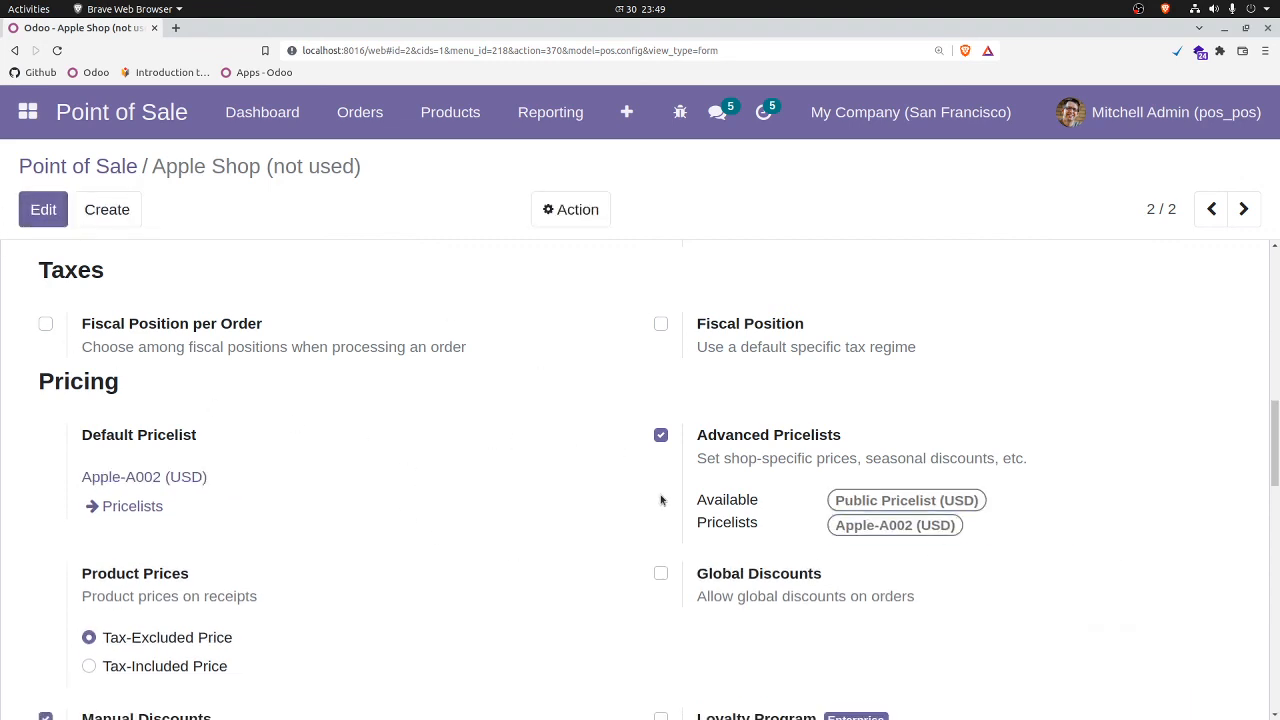
Step: Start a new Apple Shop session from the Point of Sale dashboard with opening cash of 0
left_click(113, 119)
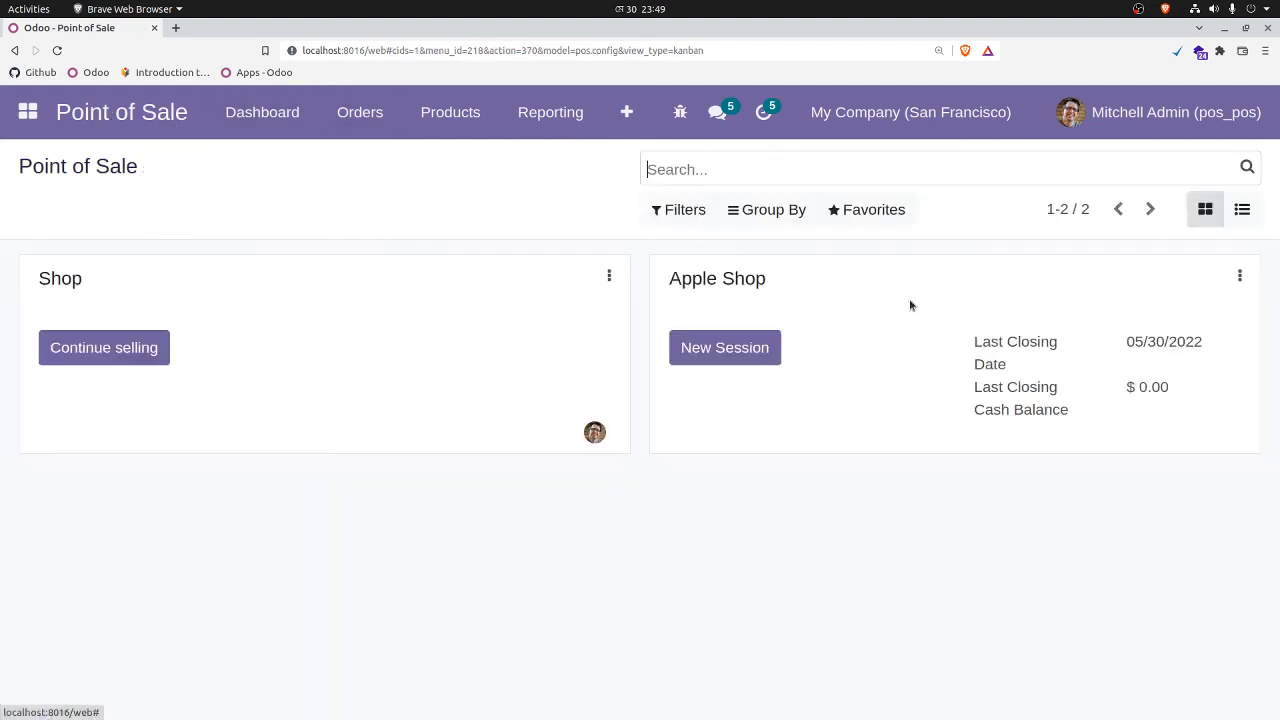
left_click(738, 349)
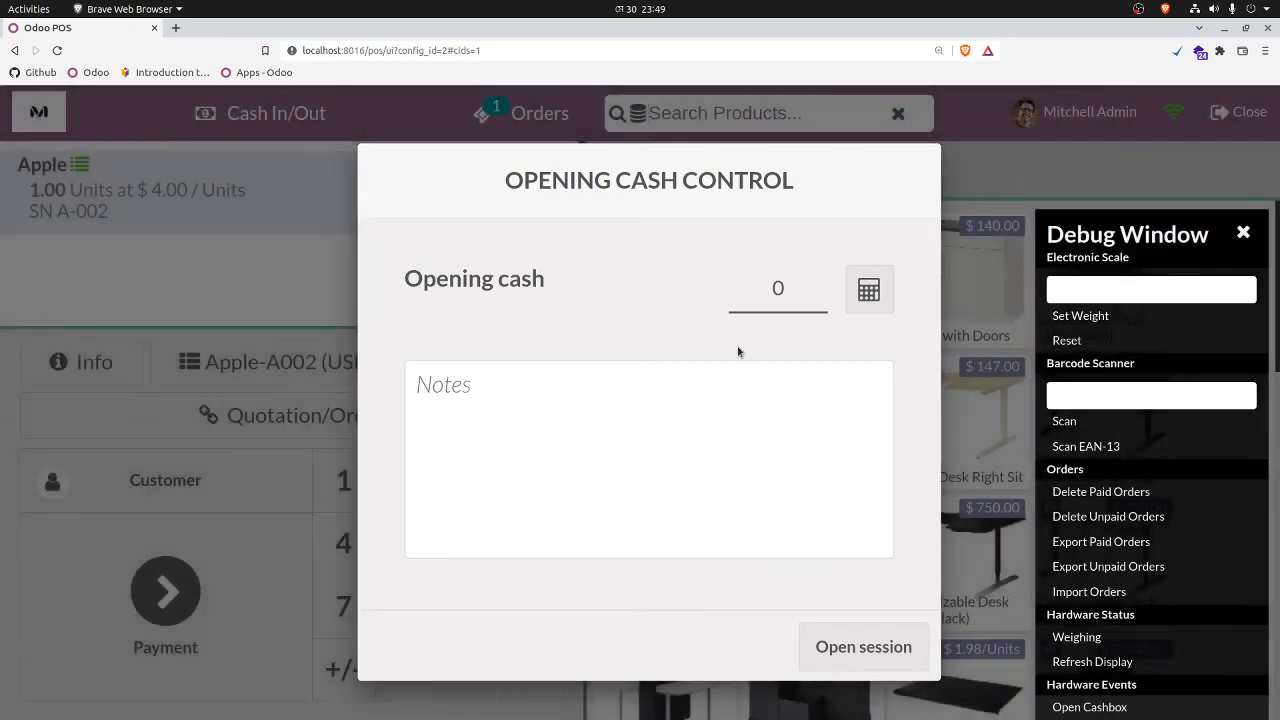
left_click(865, 648)
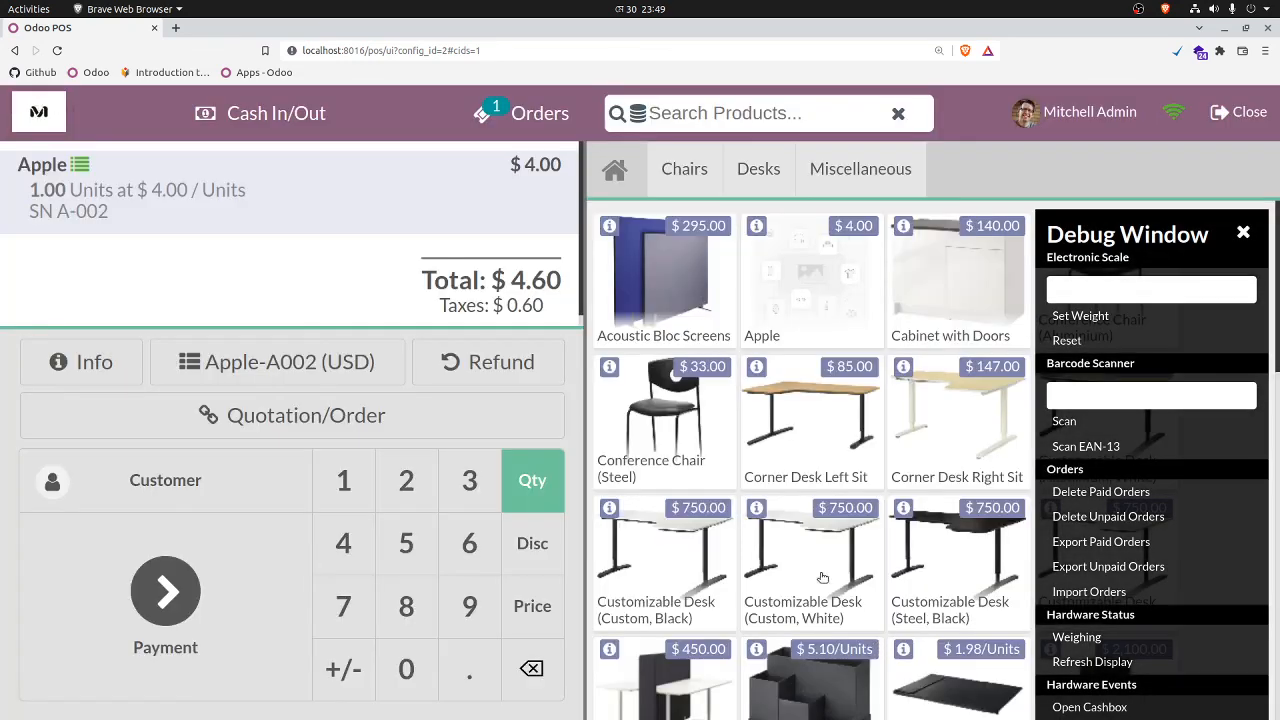
Step: Add another Apple to the order with lot number A-001 and review the order lines
left_click(816, 312)
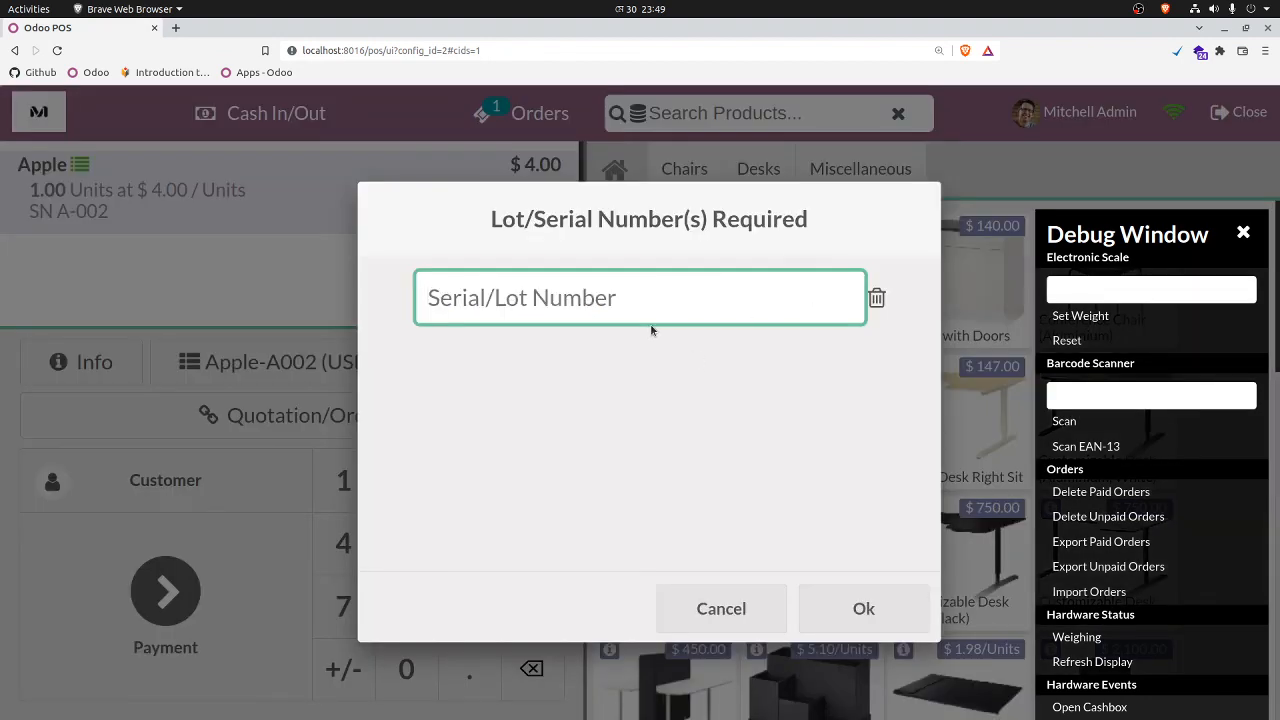
type("A")
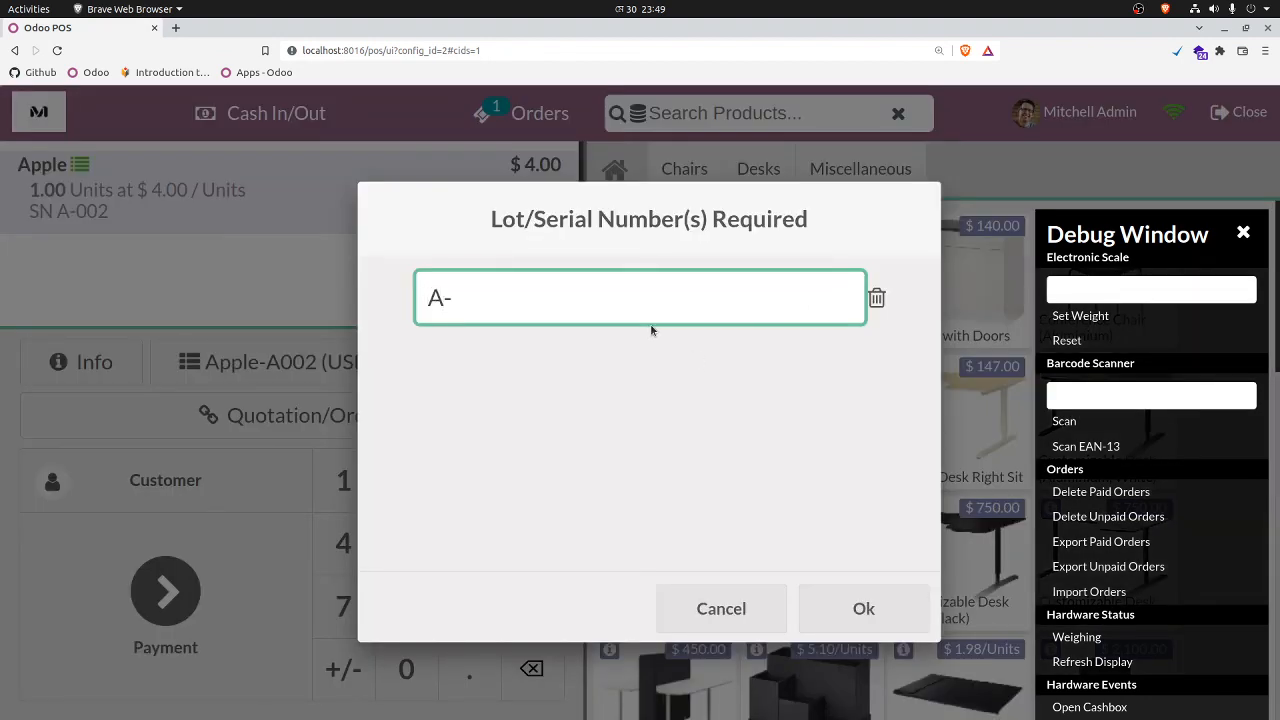
type("-001")
left_click(862, 612)
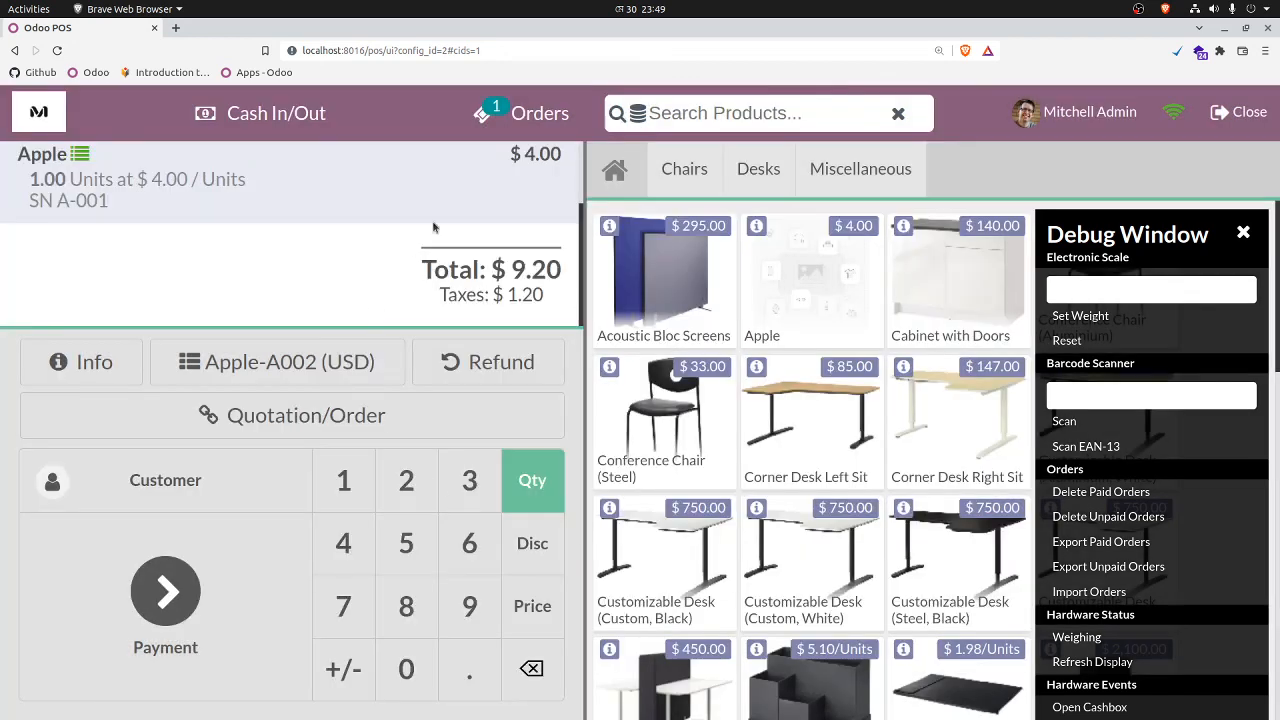
scroll(424, 225, "up", 3)
scroll(424, 225, "down", 3)
scroll(428, 236, "up", 1)
Step: Switch the order to the Public Pricelist to compare both Apple lines' prices, and return it to the Apple-A002 pricelist
left_click(322, 367)
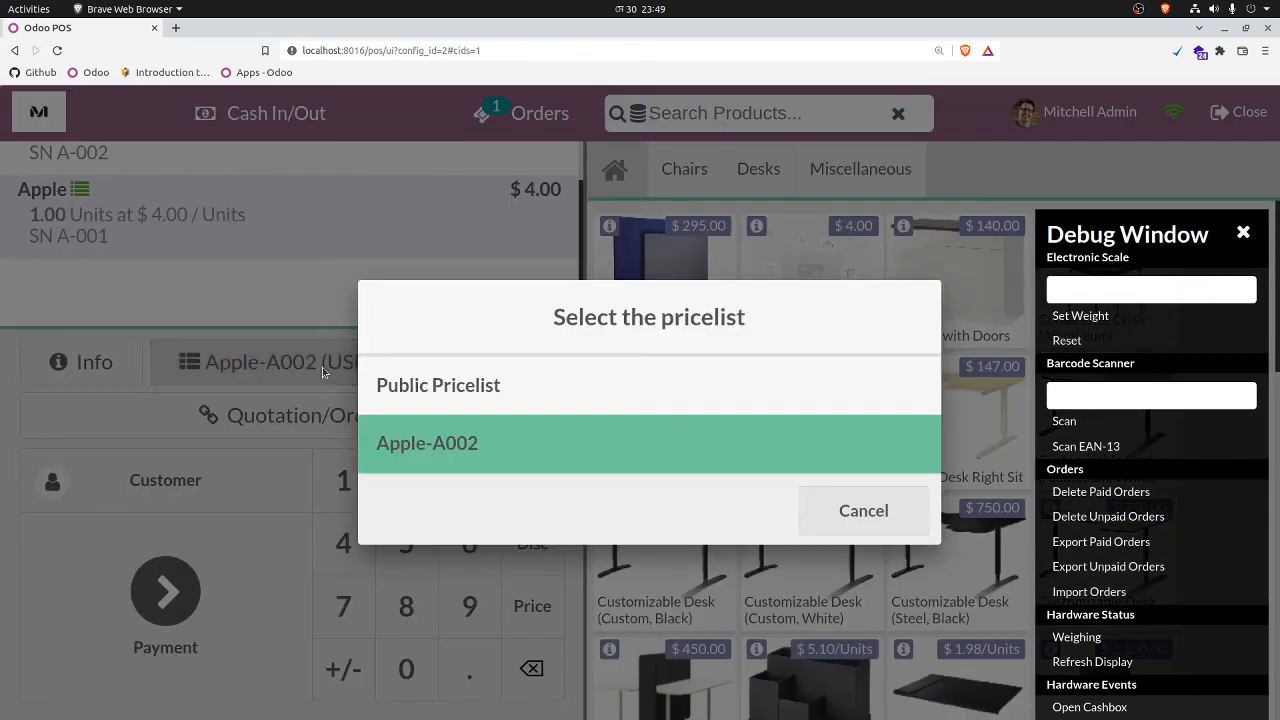
left_click(472, 387)
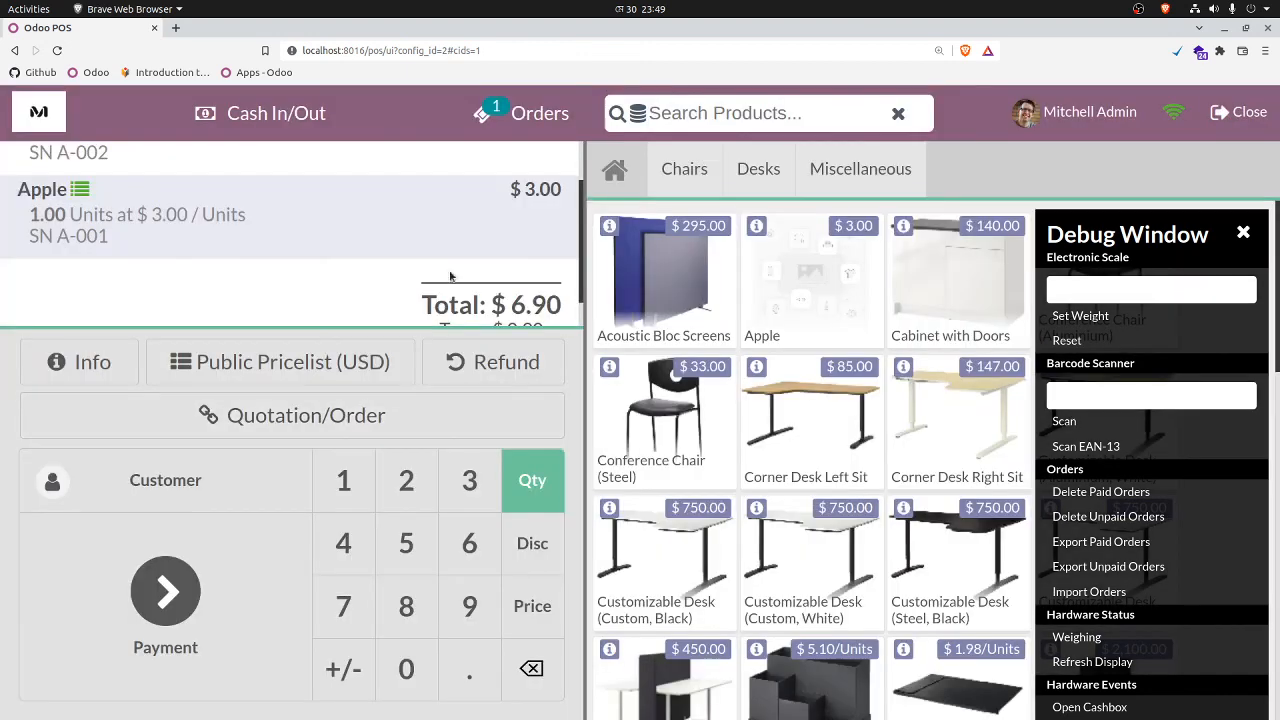
scroll(334, 263, "up", 1)
scroll(300, 258, "up", 1)
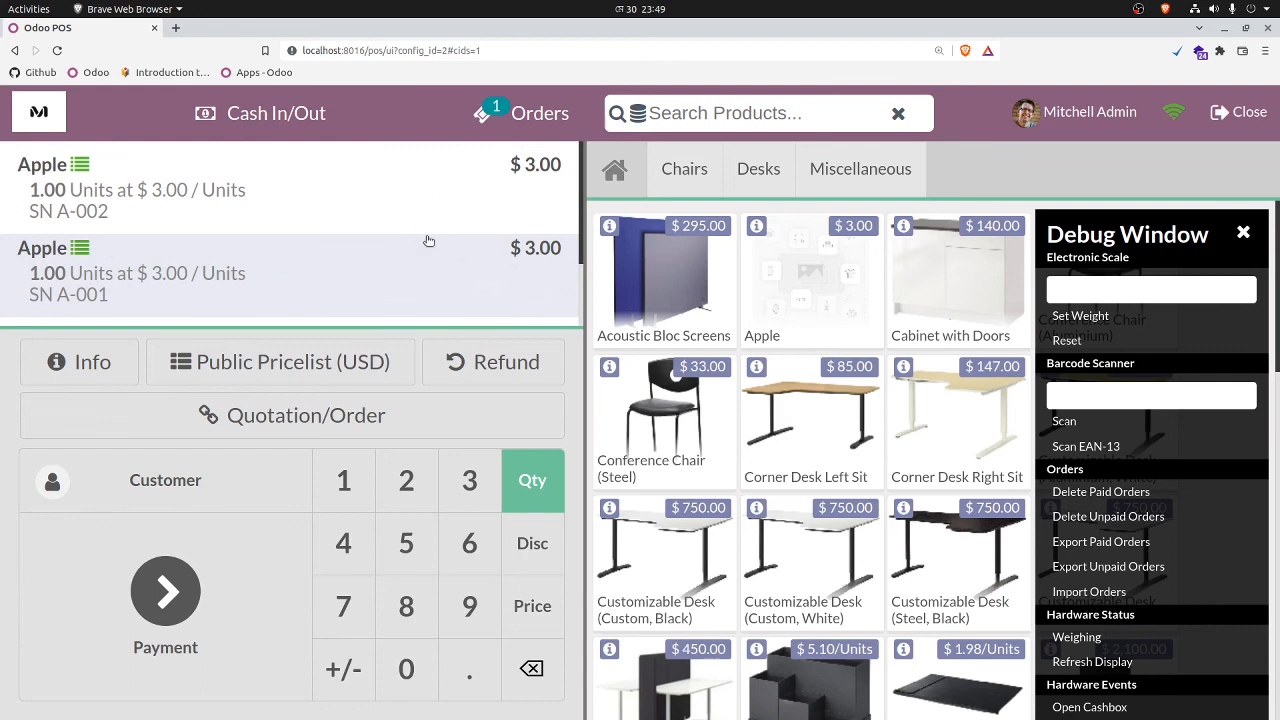
scroll(378, 225, "down", 1)
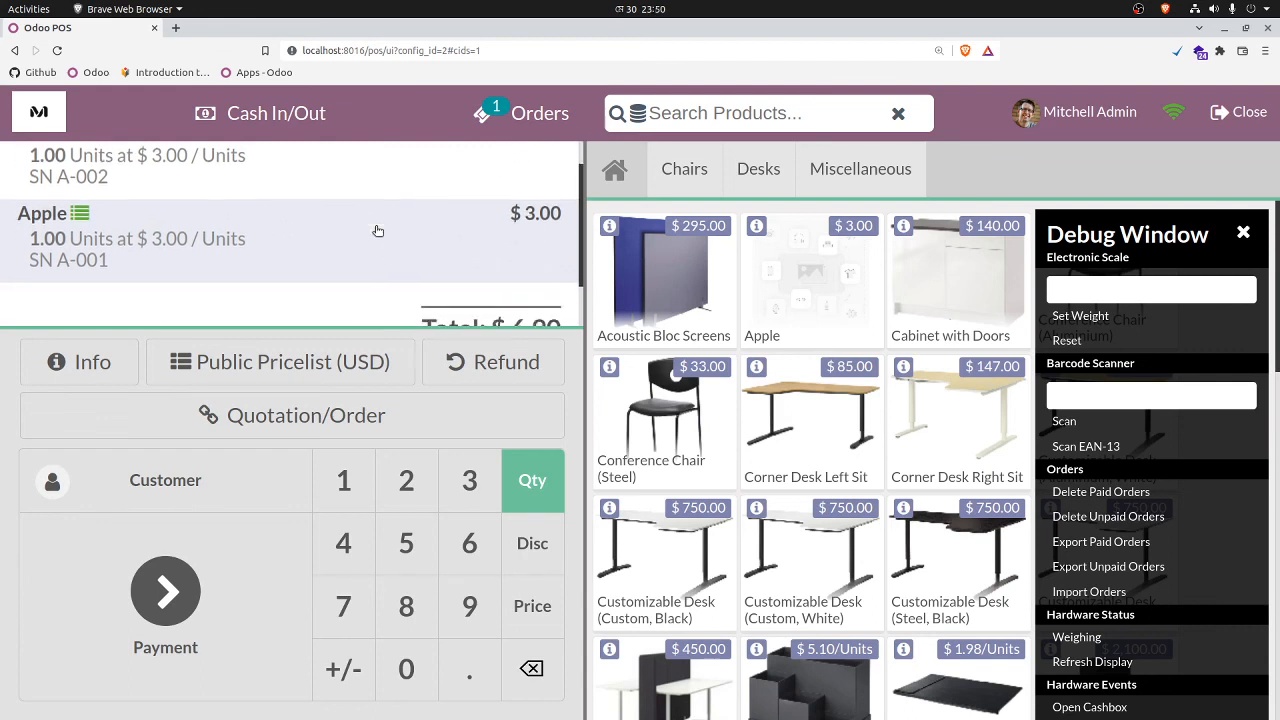
scroll(378, 225, "up", 1)
scroll(396, 216, "down", 1)
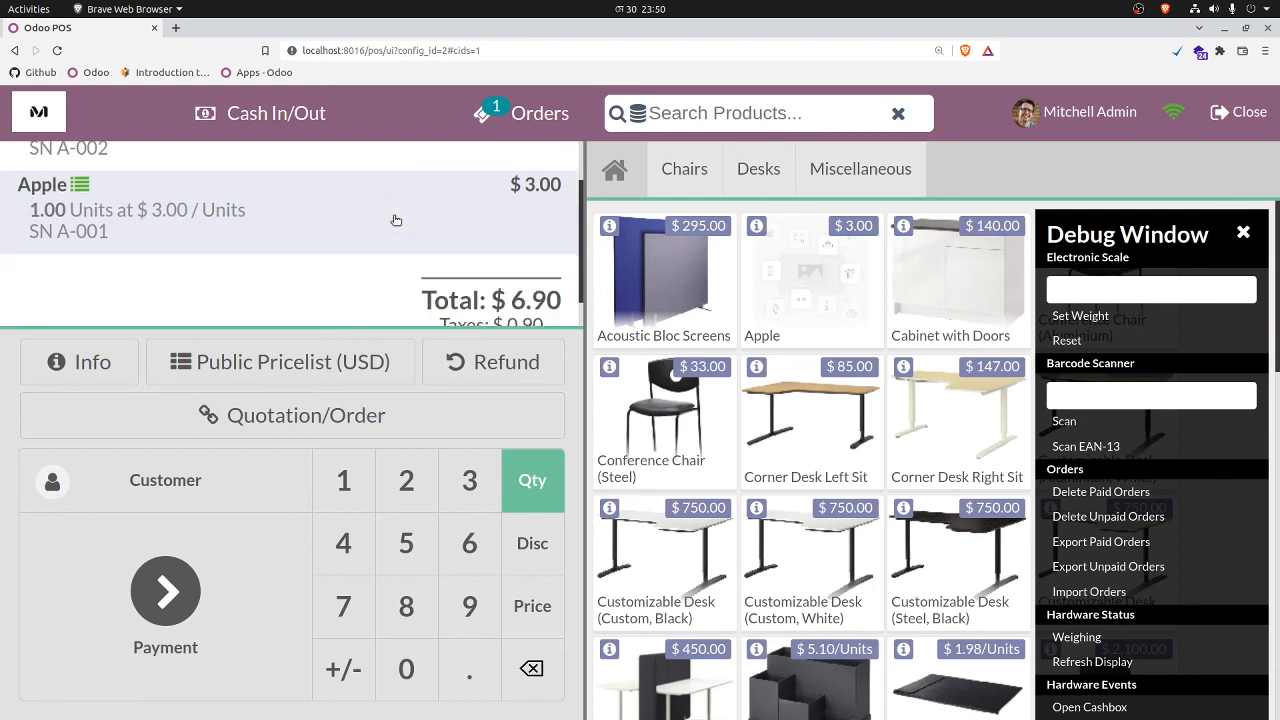
scroll(396, 214, "up", 1)
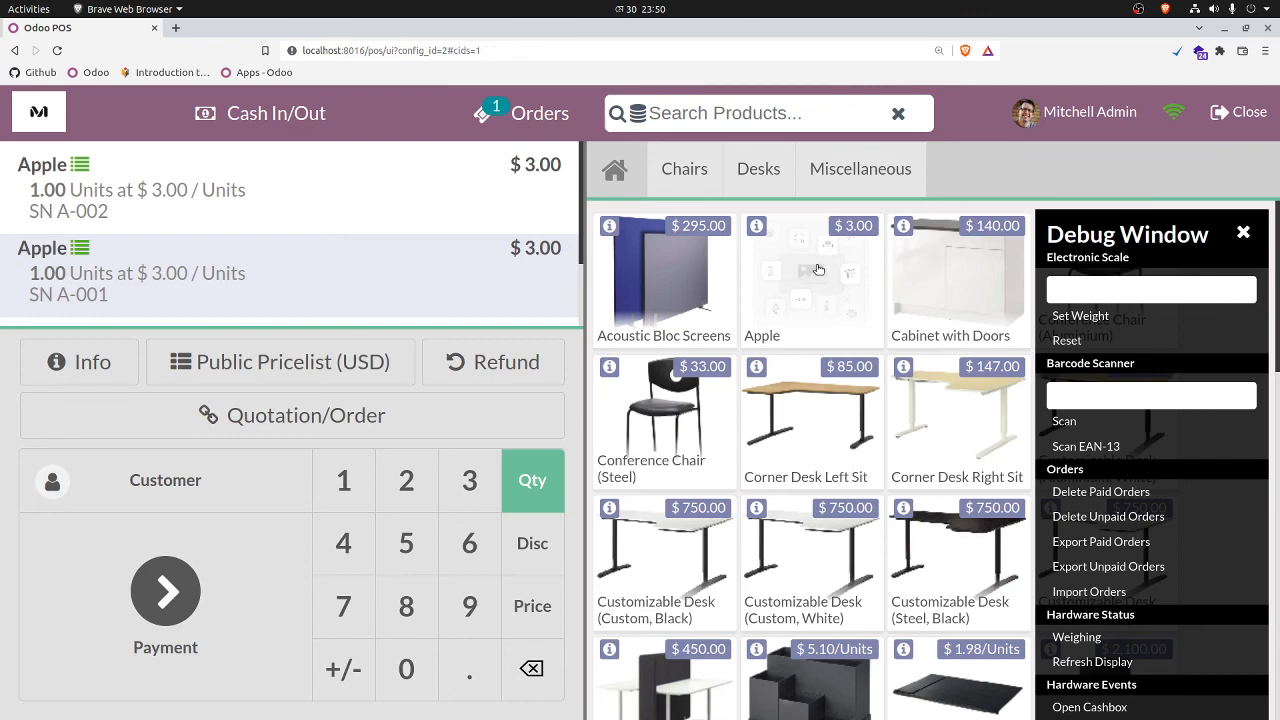
left_click(302, 356)
left_click(455, 443)
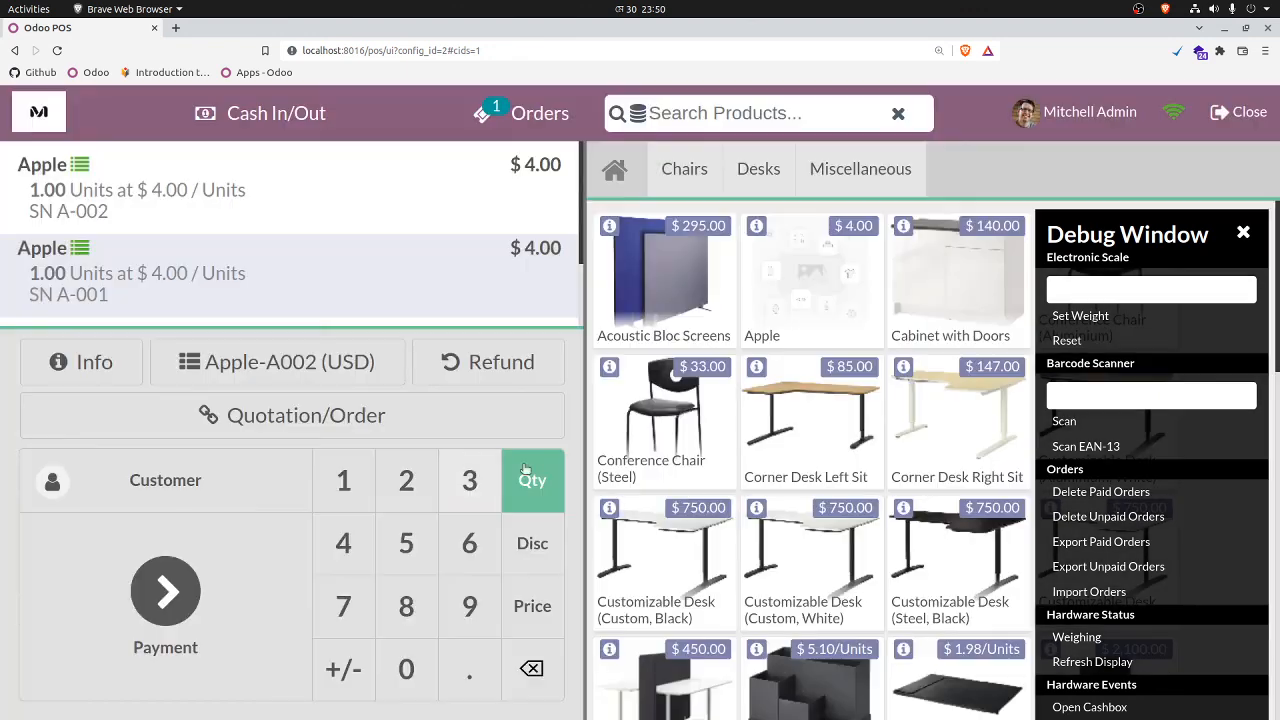